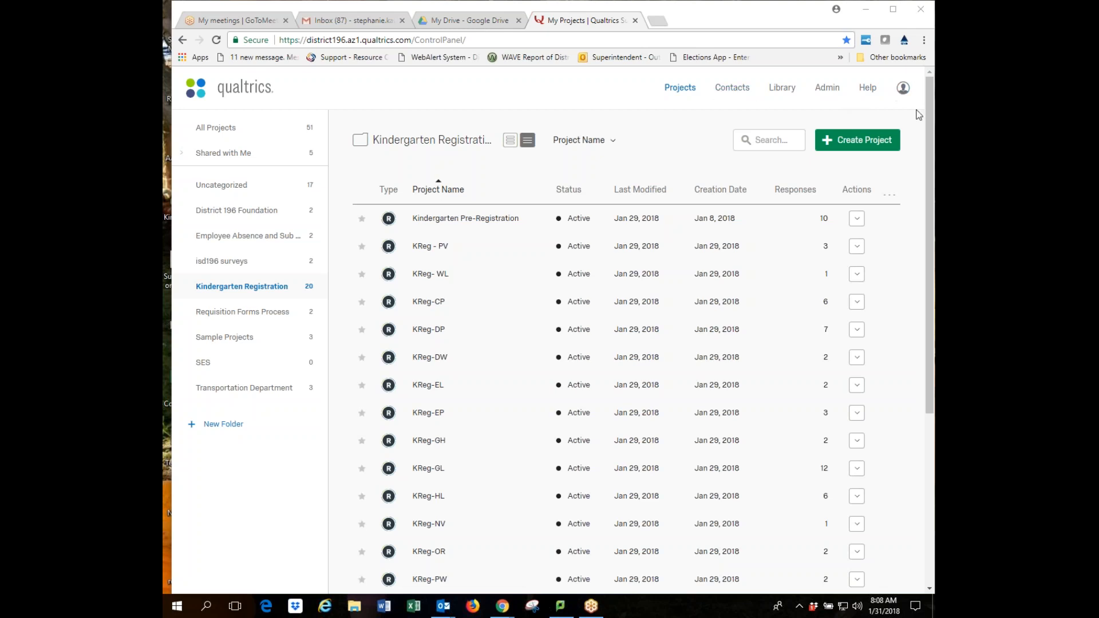
Log out, then sign in with the other user's username and password.
{"action": "left_click", "coordinate": [903, 87]}
{"action": "left_click", "coordinate": [871, 182]}
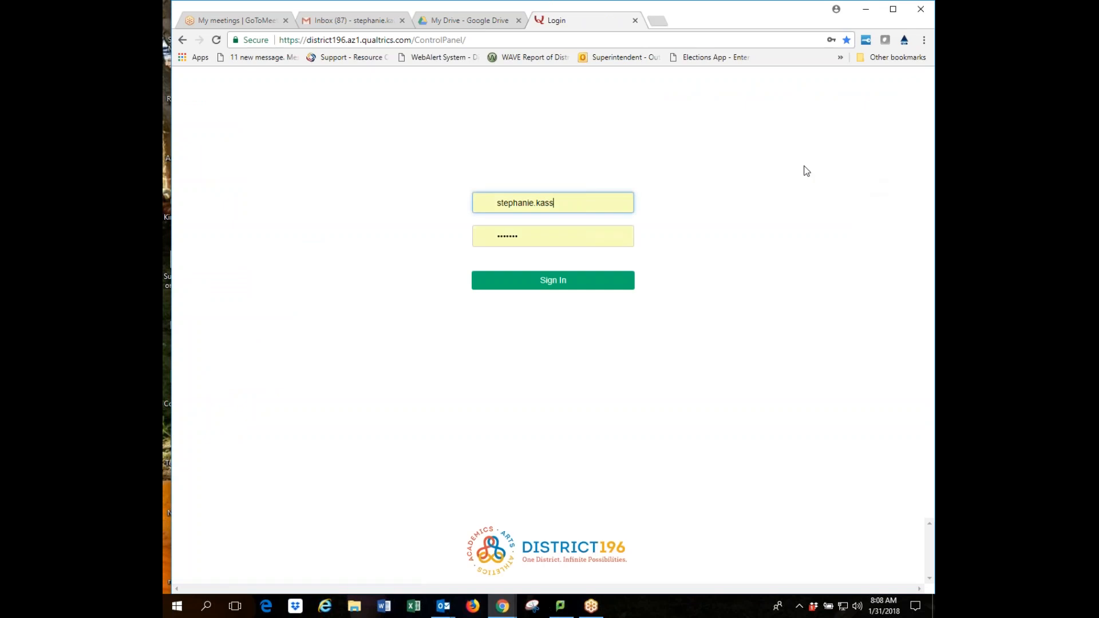
{"action": "triple_click", "coordinate": [561, 207]}
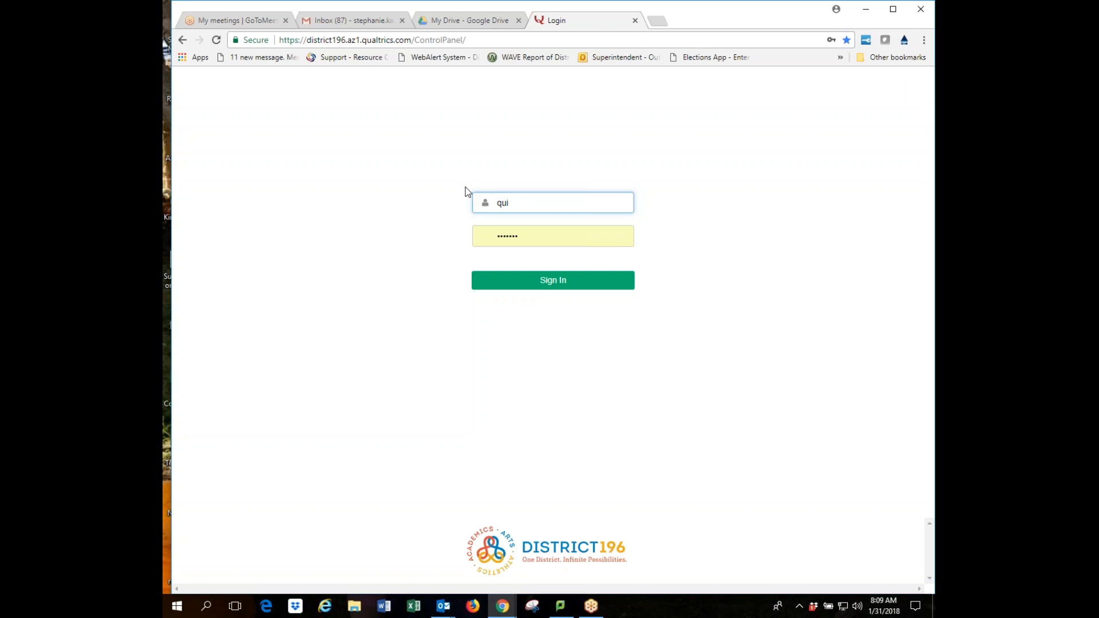
{"action": "key", "text": "Tab"}
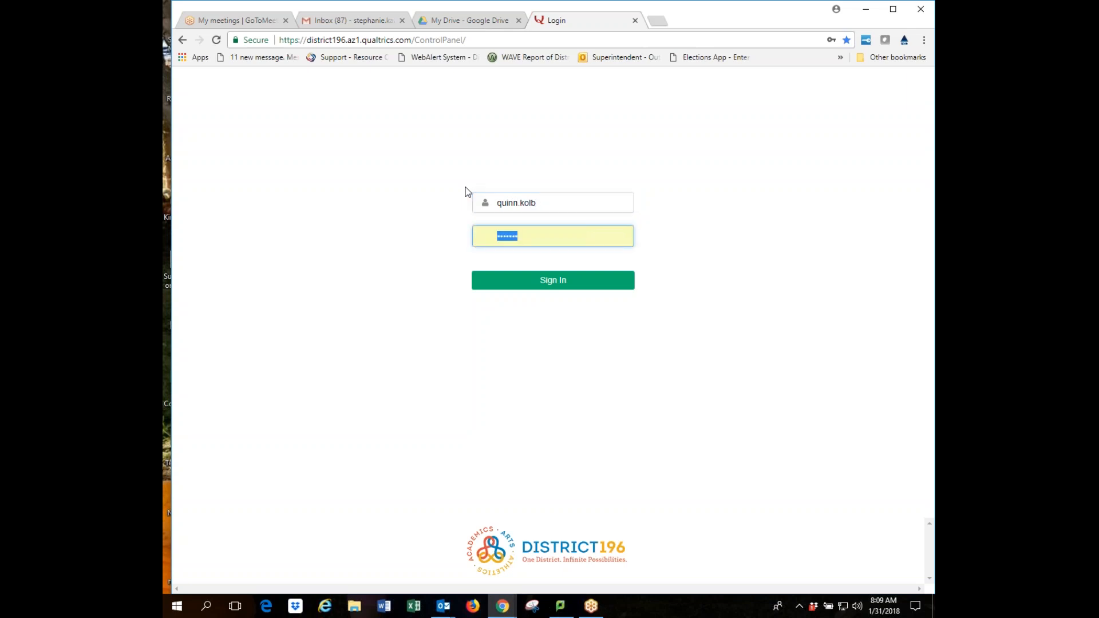
{"action": "type", "text": "••••••"}
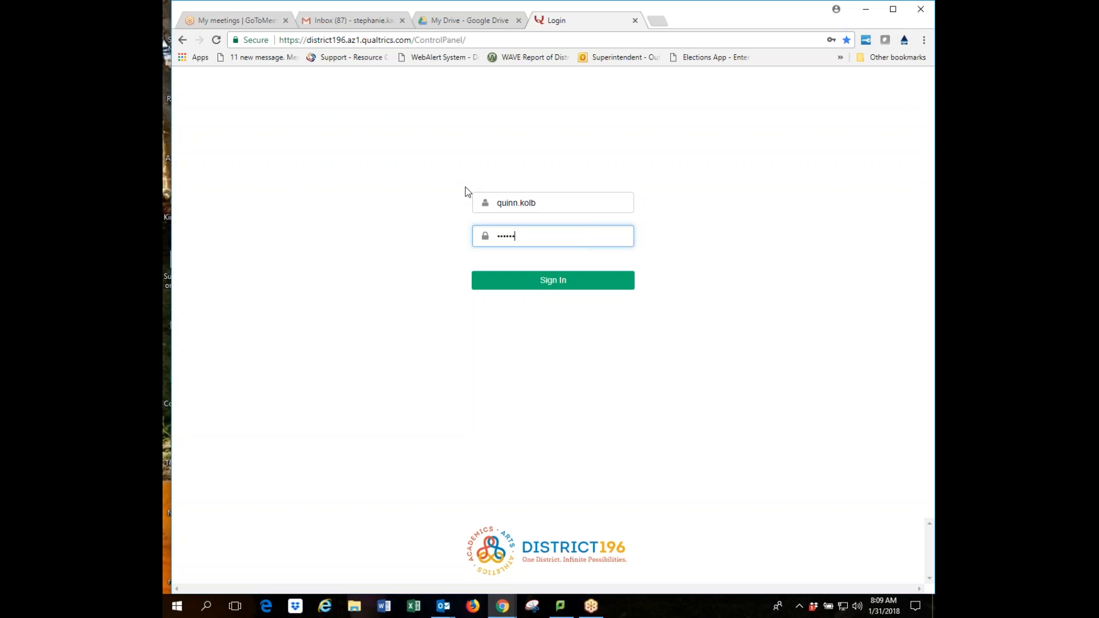
{"action": "type", "text": "•••••"}
{"action": "left_click", "coordinate": [554, 284]}
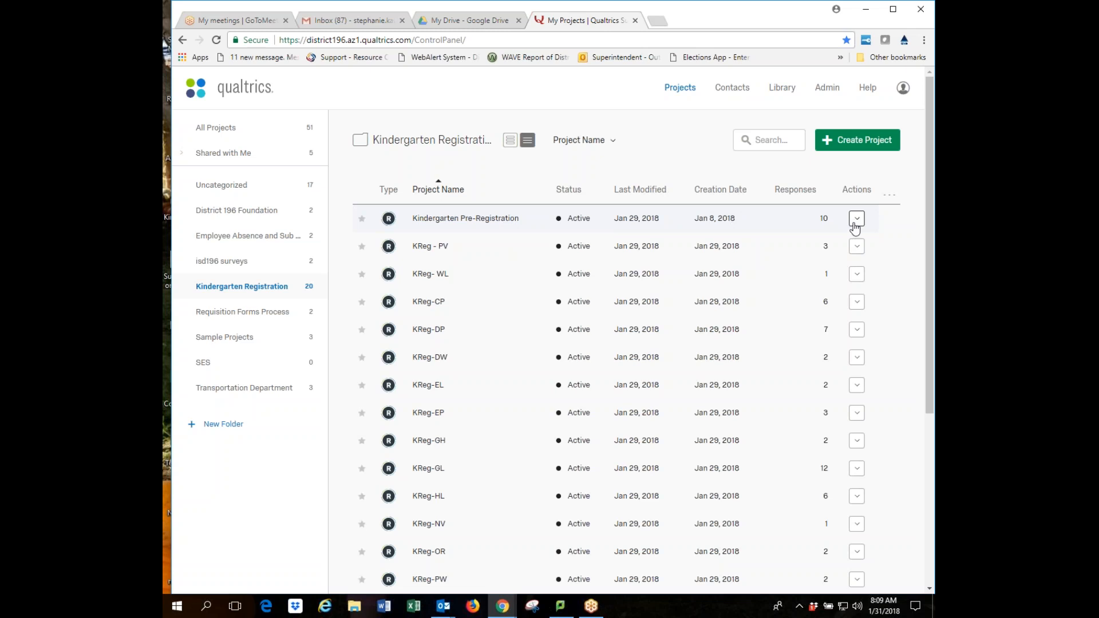
Review the Kindergarten Registration project list and response counts, then open Kindergarten Pre-Registration.
{"action": "mouse_move", "coordinate": [723, 226]}
{"action": "scroll", "coordinate": [913, 248], "scroll_direction": "down", "scroll_amount": 3}
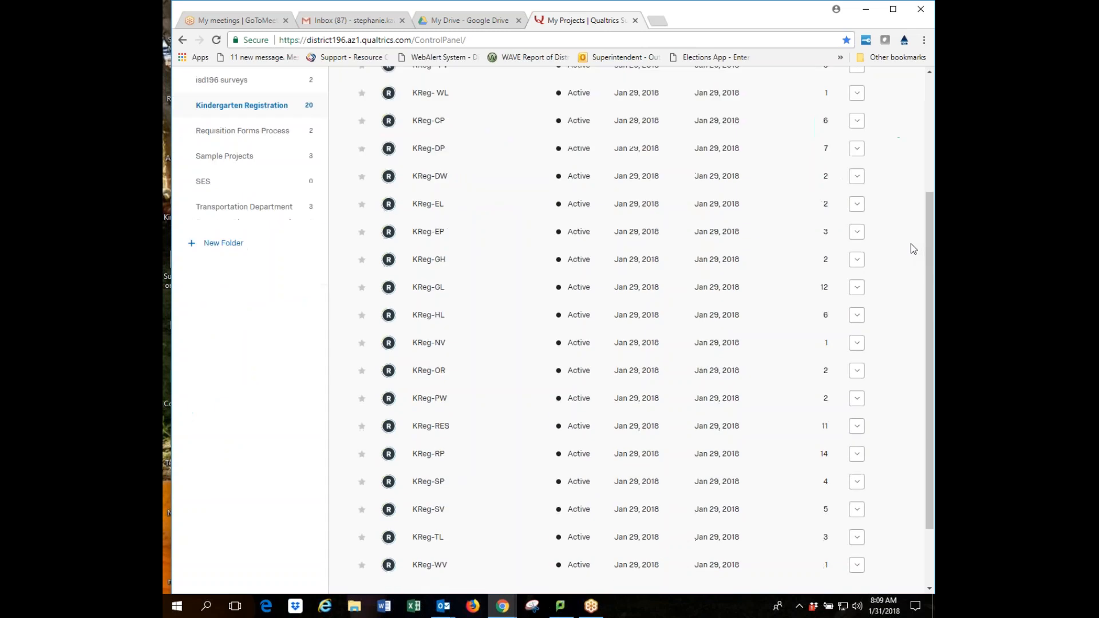
{"action": "scroll", "coordinate": [912, 248], "scroll_direction": "down", "scroll_amount": 2}
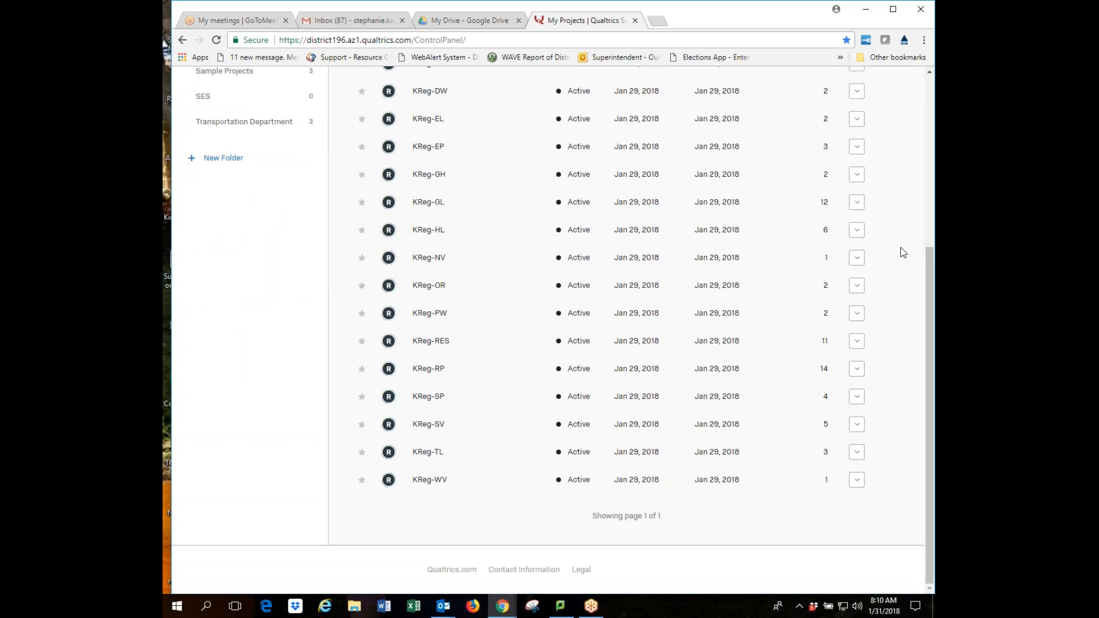
{"action": "scroll", "coordinate": [901, 247], "scroll_direction": "up", "scroll_amount": 5}
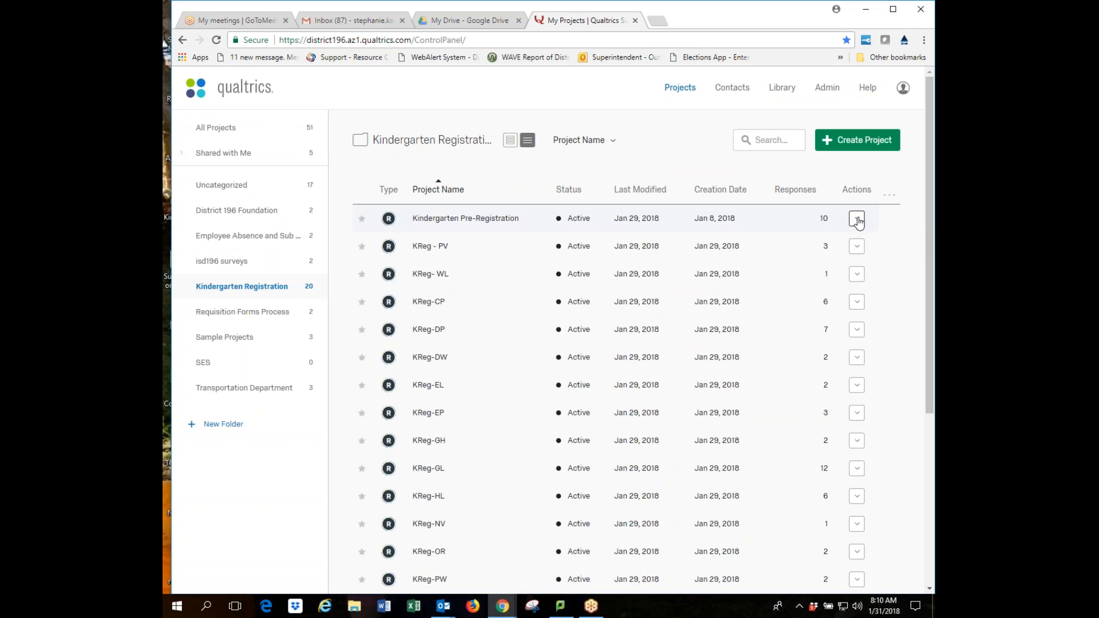
{"action": "left_click", "coordinate": [441, 222]}
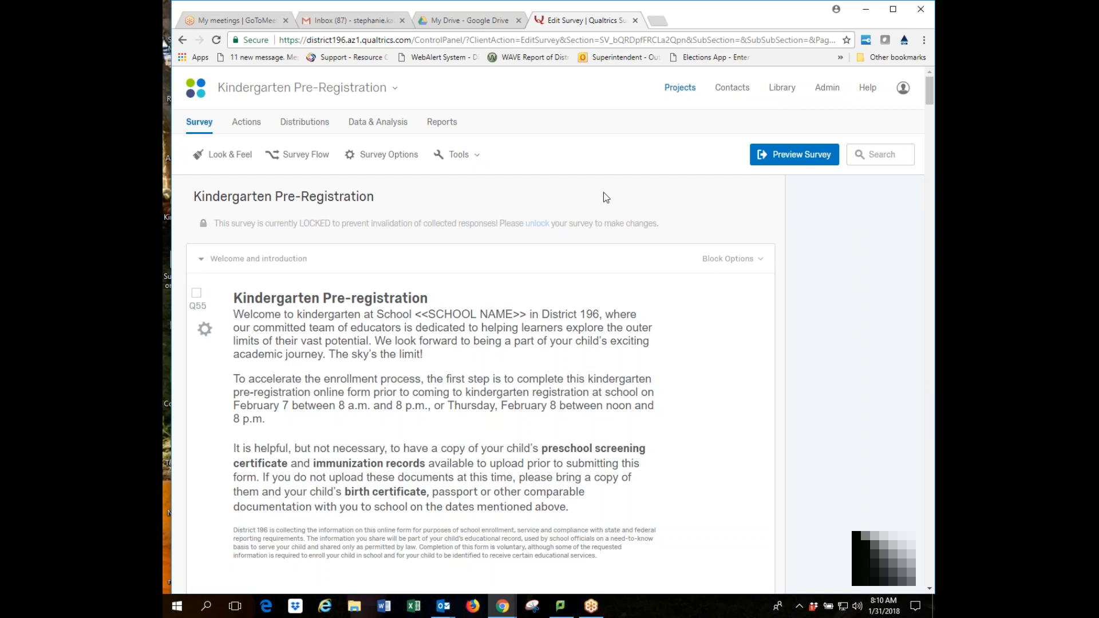
Open Data & Analysis to see the 10 recorded and 15 in-progress Pre-Registration responses.
{"action": "left_click", "coordinate": [367, 126]}
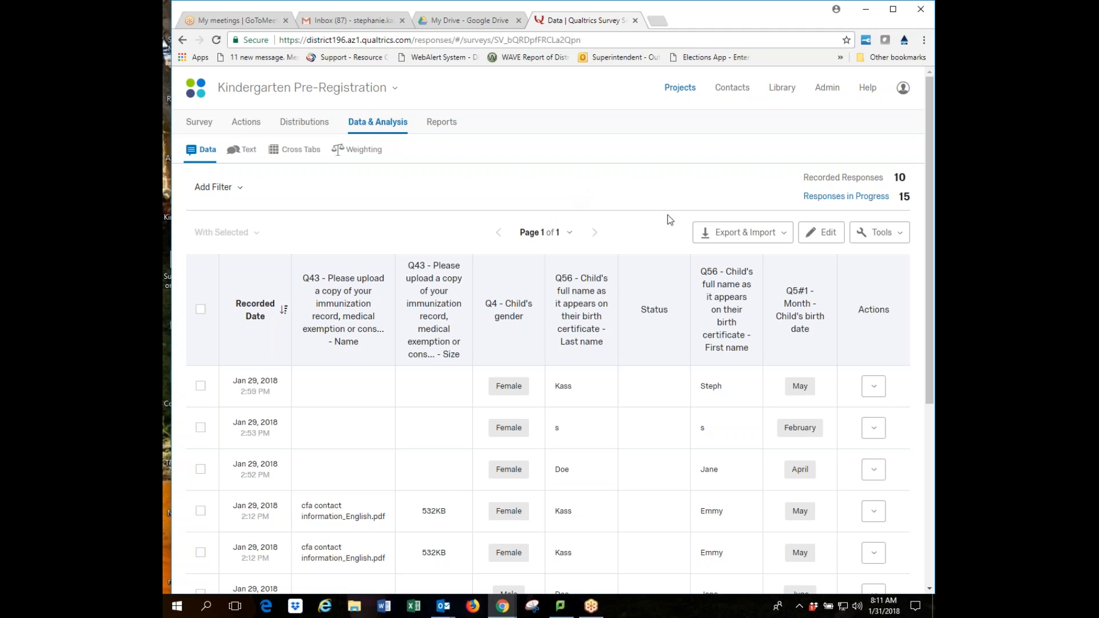
{"action": "mouse_move", "coordinate": [547, 321]}
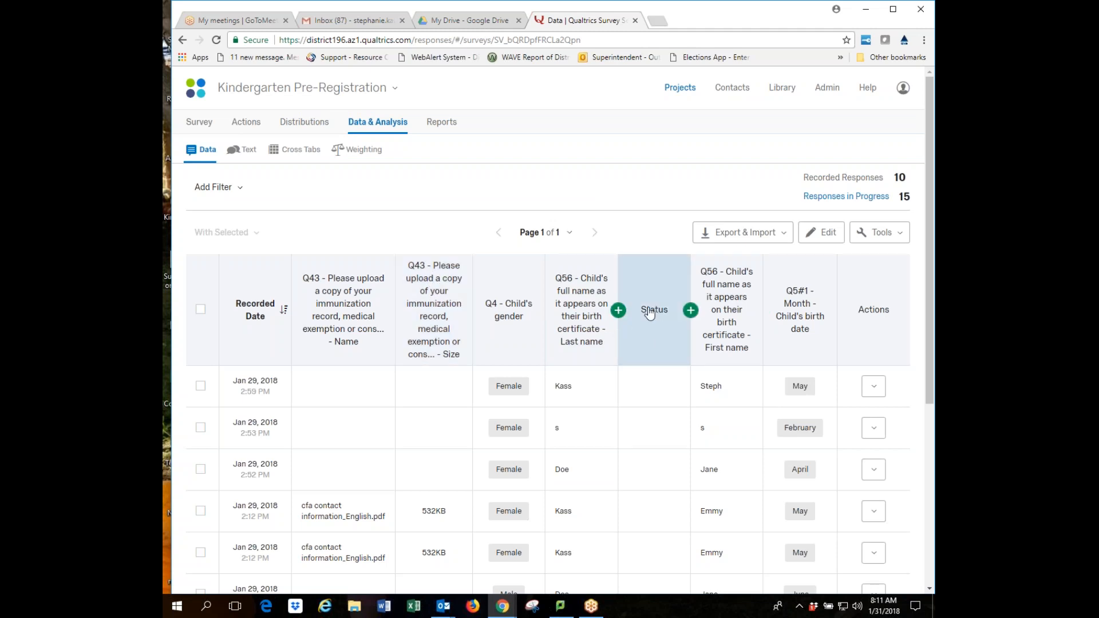
{"action": "left_click", "coordinate": [898, 234]}
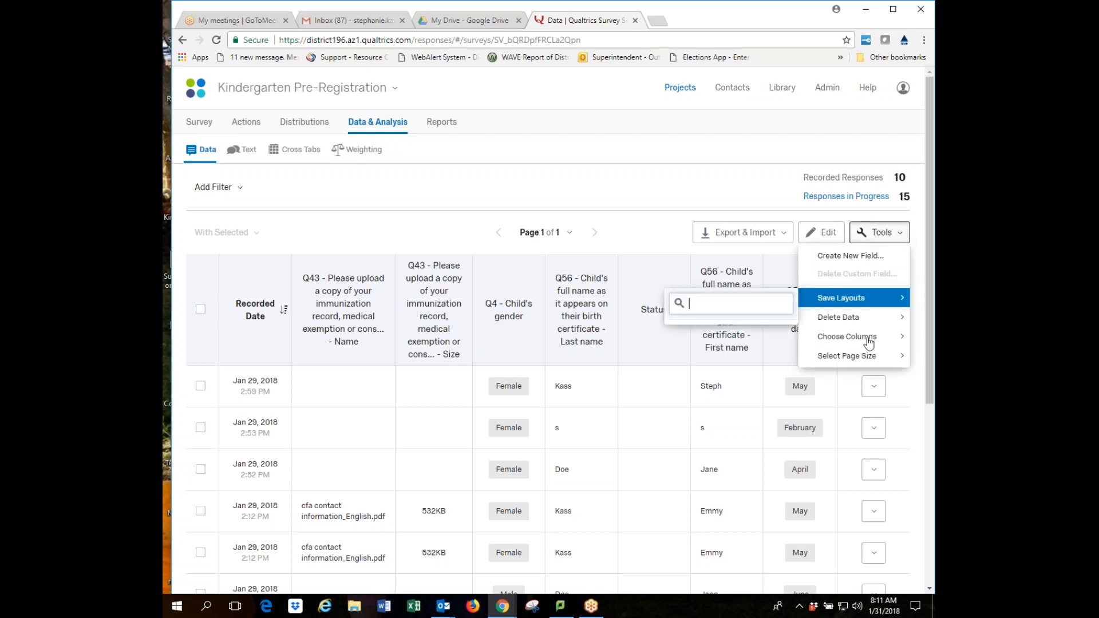
{"action": "mouse_move", "coordinate": [866, 339]}
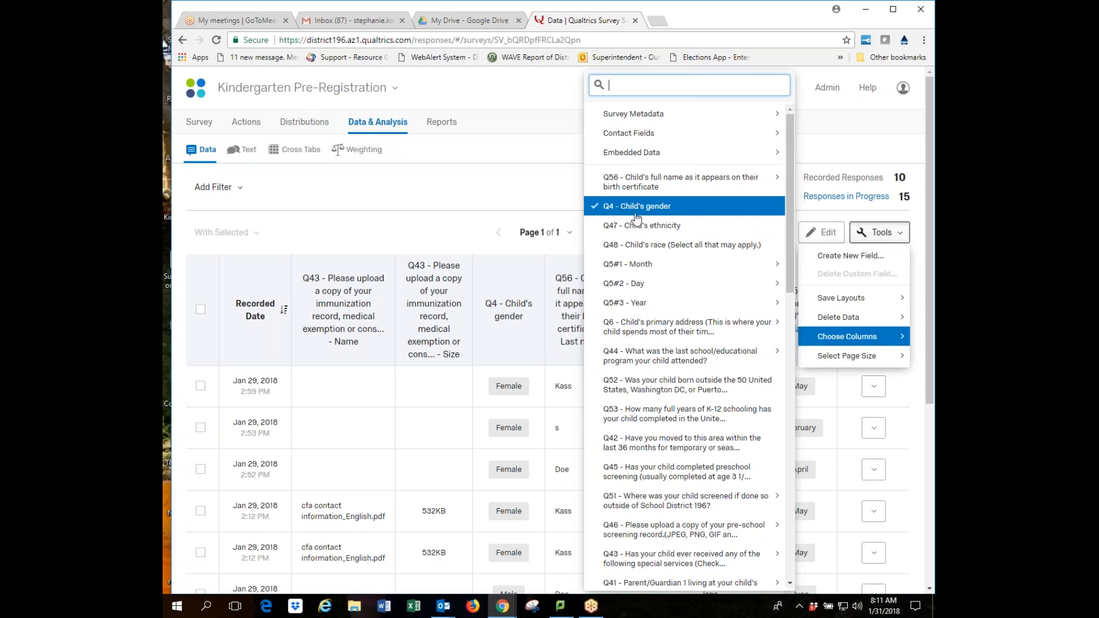
{"action": "mouse_move", "coordinate": [664, 282]}
{"action": "scroll", "coordinate": [666, 378], "scroll_direction": "down", "scroll_amount": 10}
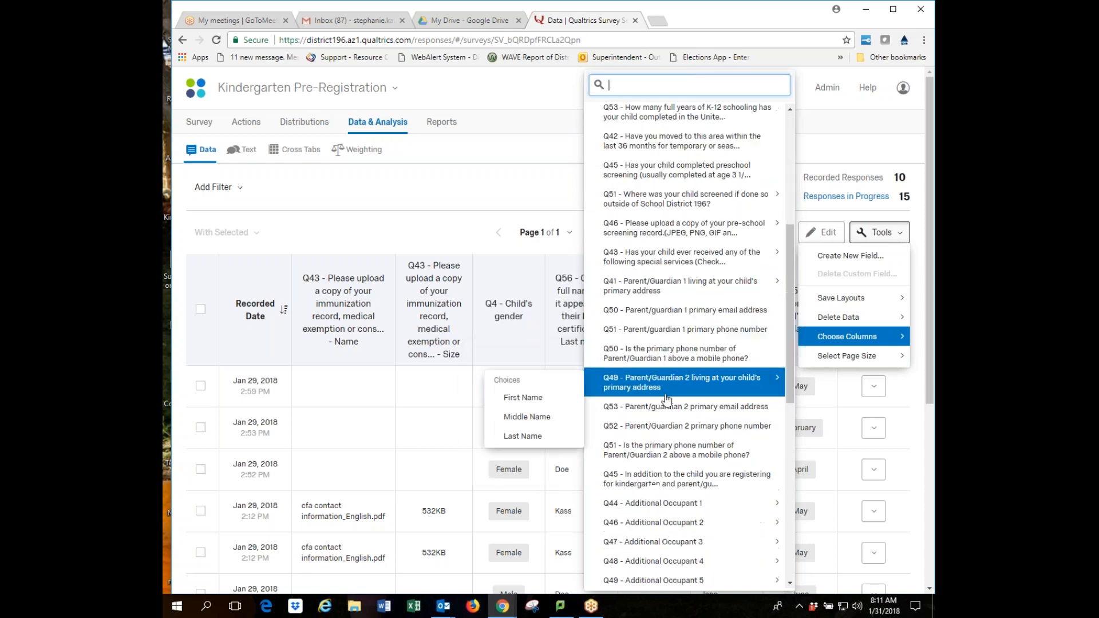
{"action": "scroll", "coordinate": [666, 395], "scroll_direction": "down", "scroll_amount": 8}
{"action": "scroll", "coordinate": [675, 283], "scroll_direction": "up", "scroll_amount": 10}
{"action": "scroll", "coordinate": [677, 279], "scroll_direction": "up", "scroll_amount": 10}
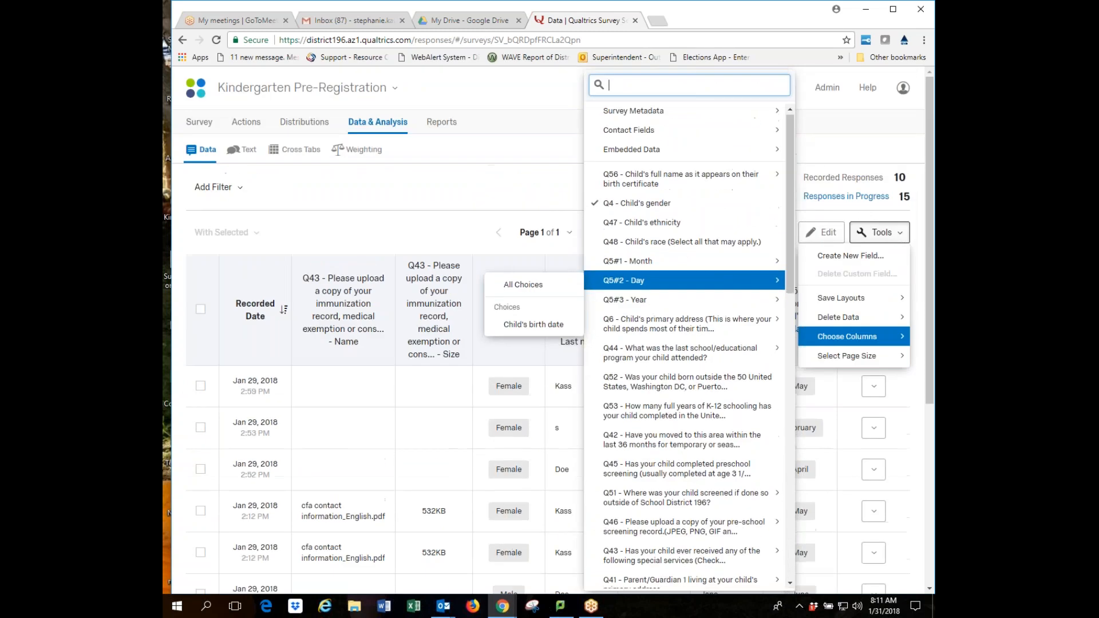
{"action": "mouse_move", "coordinate": [705, 183]}
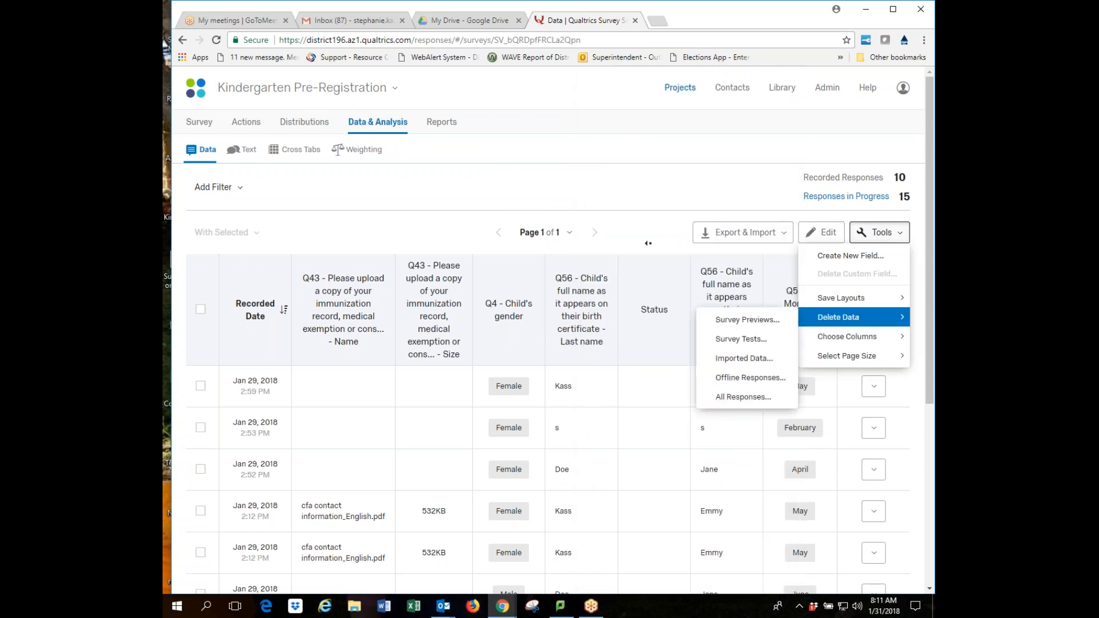
{"action": "left_click", "coordinate": [650, 230]}
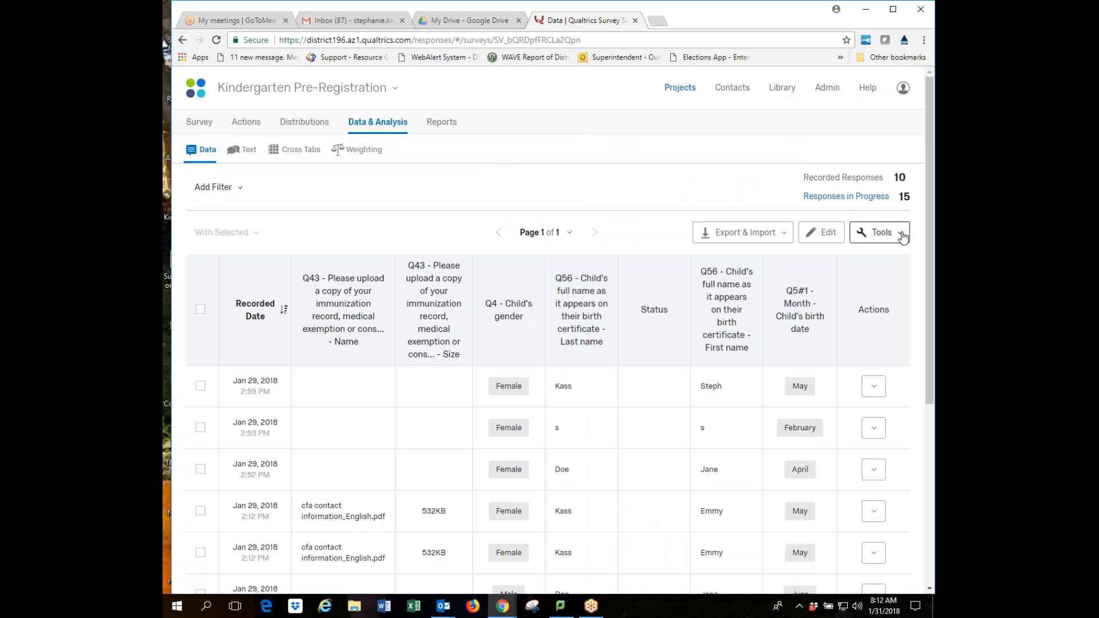
{"action": "left_click", "coordinate": [902, 235]}
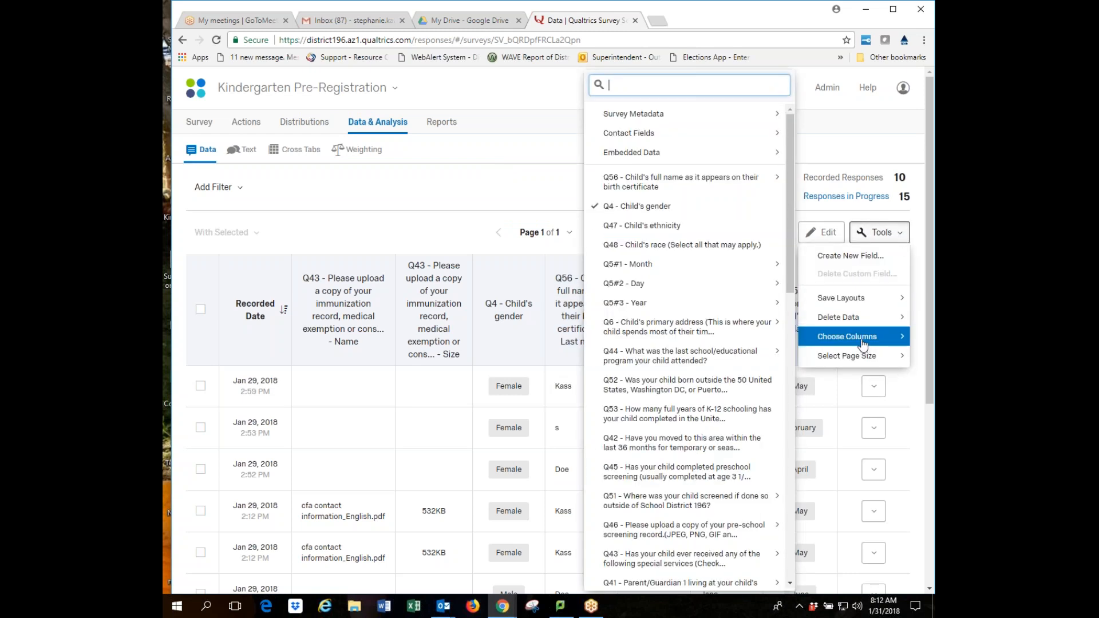
{"action": "mouse_move", "coordinate": [629, 267]}
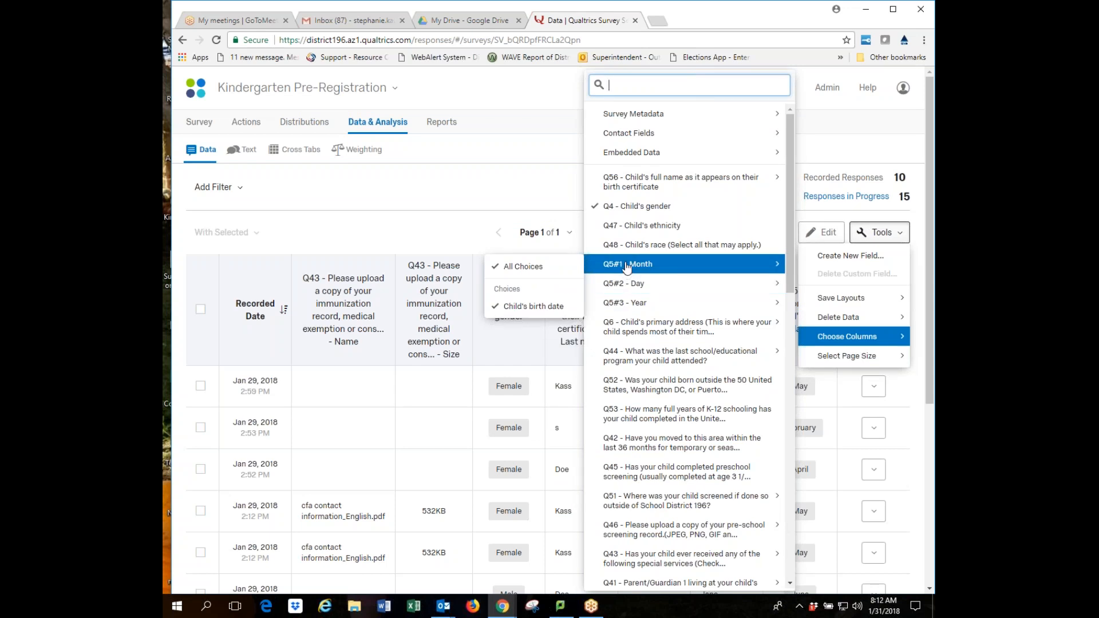
{"action": "left_click", "coordinate": [523, 307]}
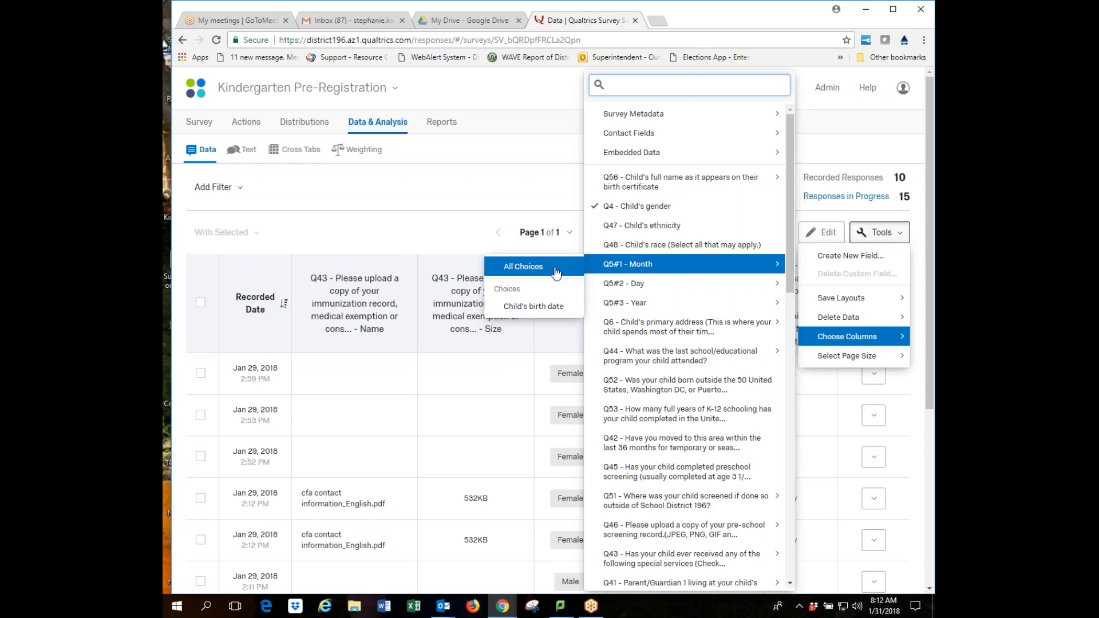
{"action": "left_click", "coordinate": [536, 309]}
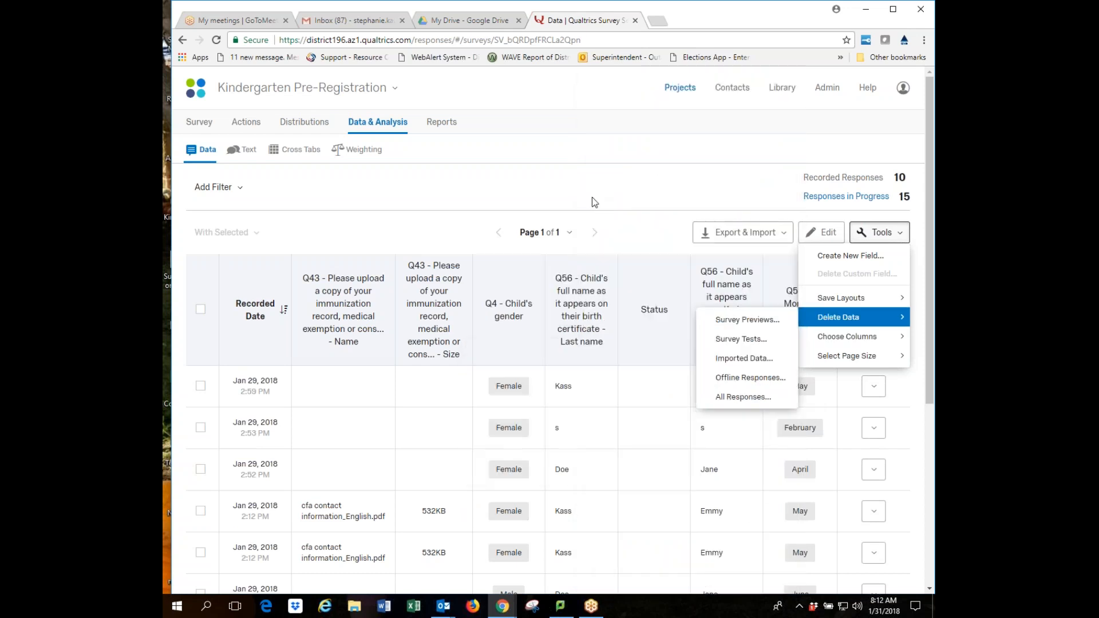
{"action": "left_click", "coordinate": [455, 229]}
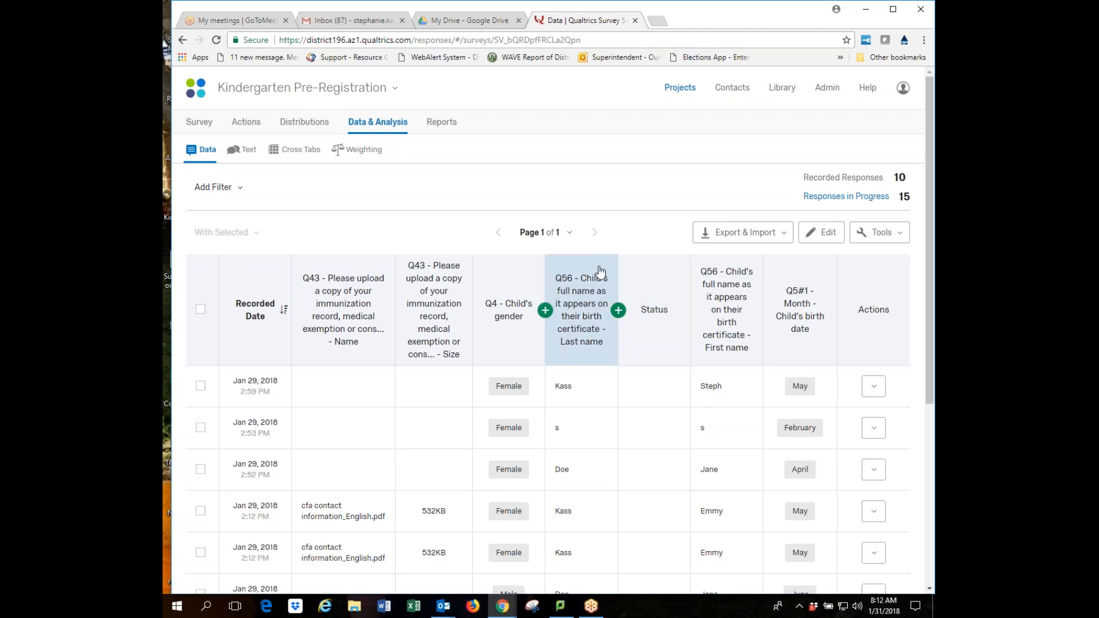
Insert the Q52 'born outside the 50 United States' column before Status.
{"action": "left_click", "coordinate": [618, 311]}
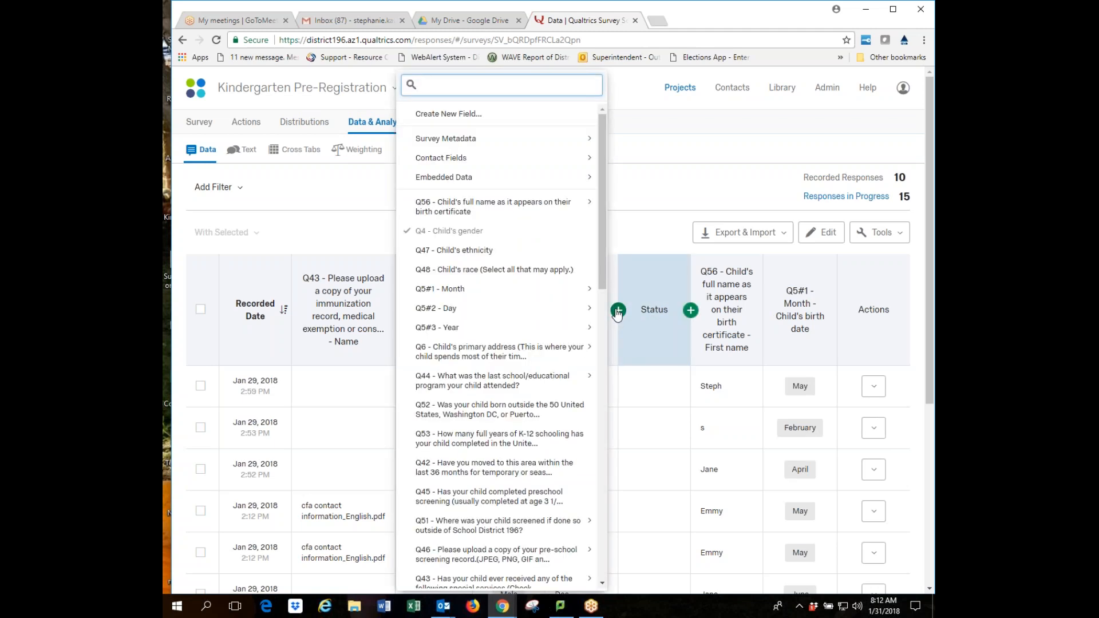
{"action": "mouse_move", "coordinate": [494, 391]}
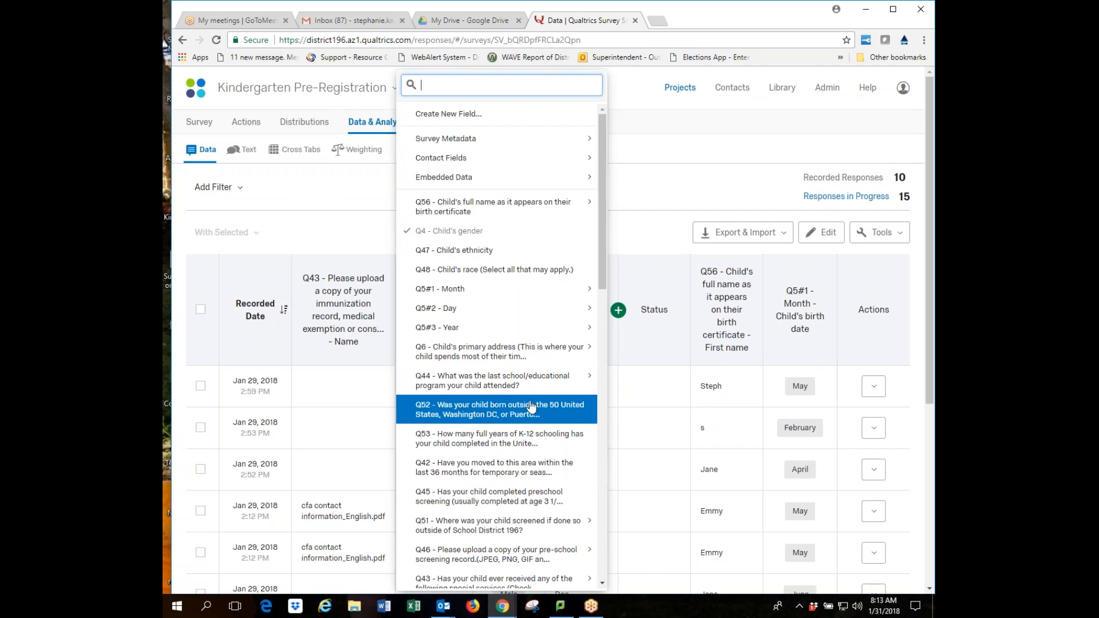
{"action": "left_click", "coordinate": [501, 409]}
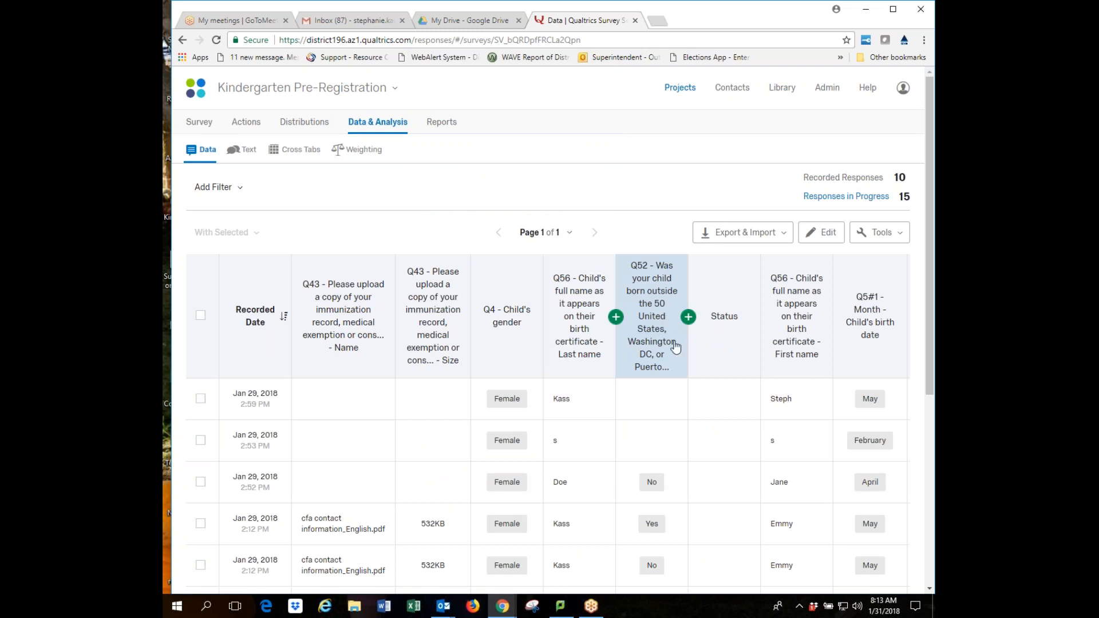
Move the Q56 Last name column two places left, beside the Q43 upload name.
{"action": "left_click", "coordinate": [588, 336]}
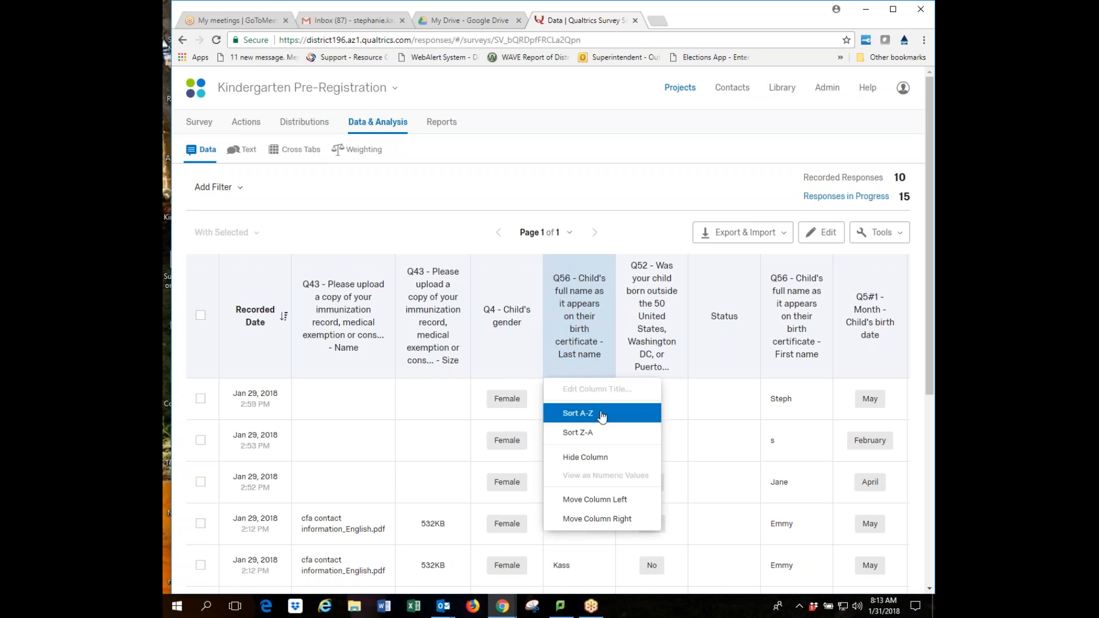
{"action": "left_click", "coordinate": [606, 500]}
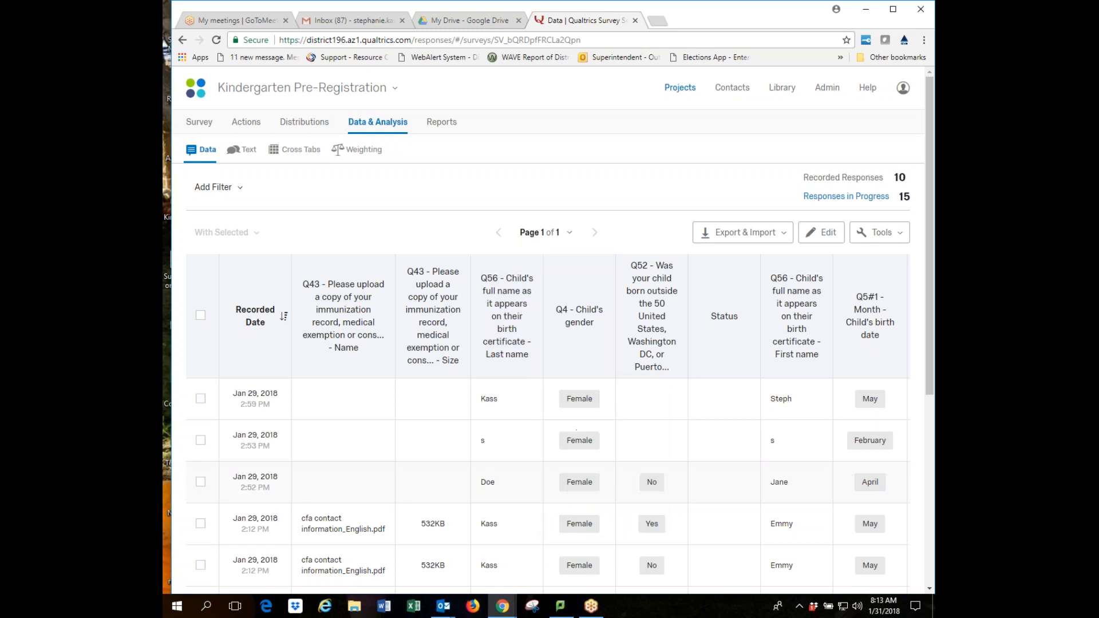
{"action": "left_click", "coordinate": [517, 376]}
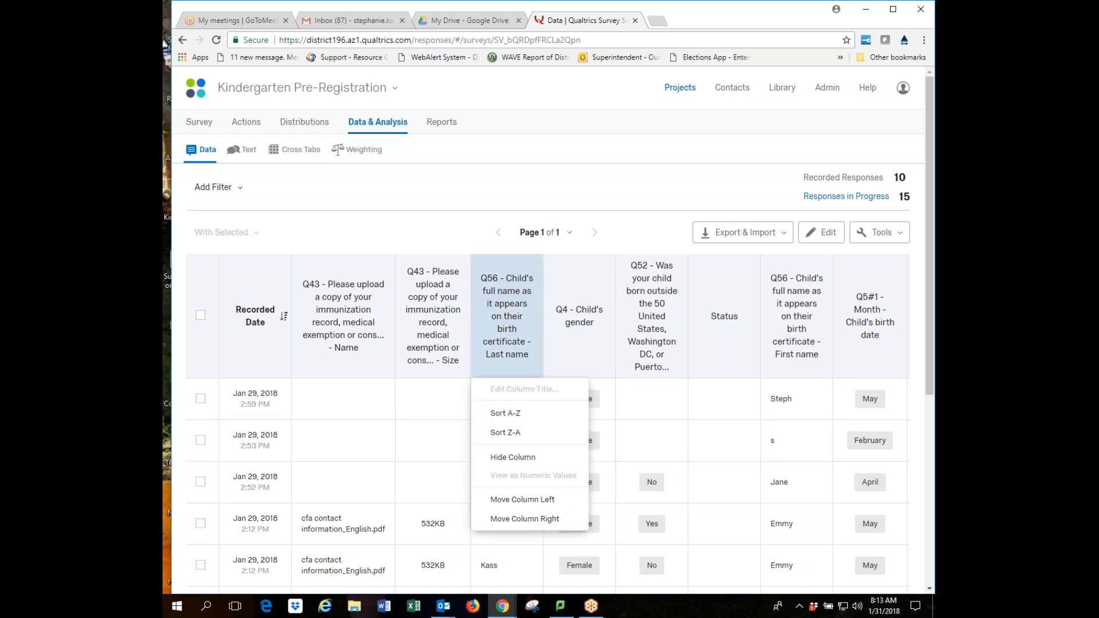
{"action": "left_click", "coordinate": [531, 500]}
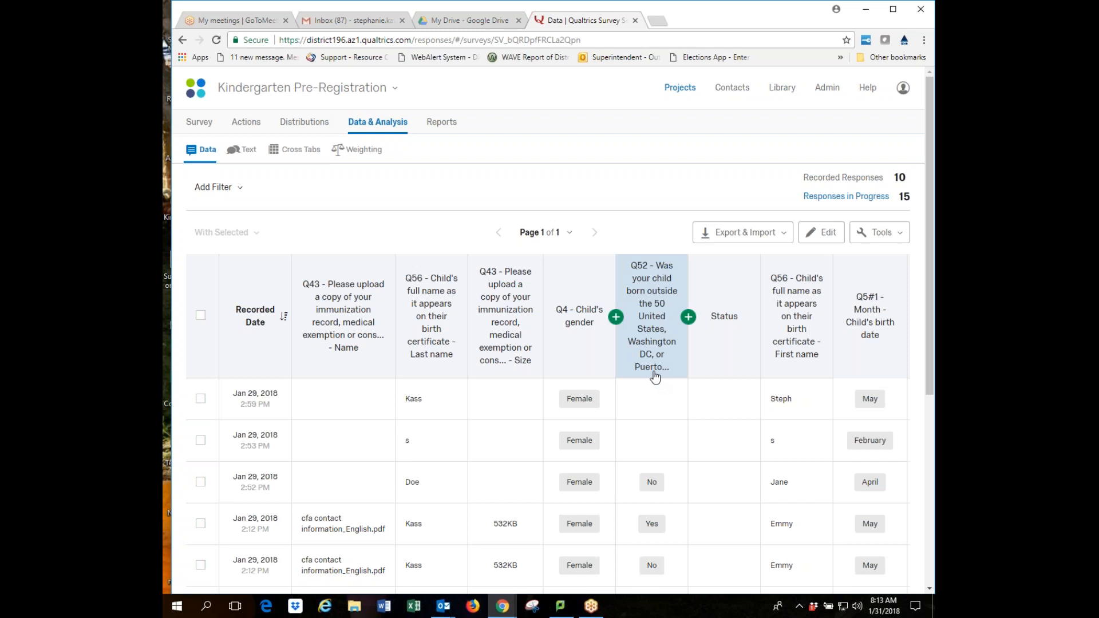
Zoom the page out and open, then close, the first response's Actions menu.
{"action": "key", "text": "ctrl+minus"}
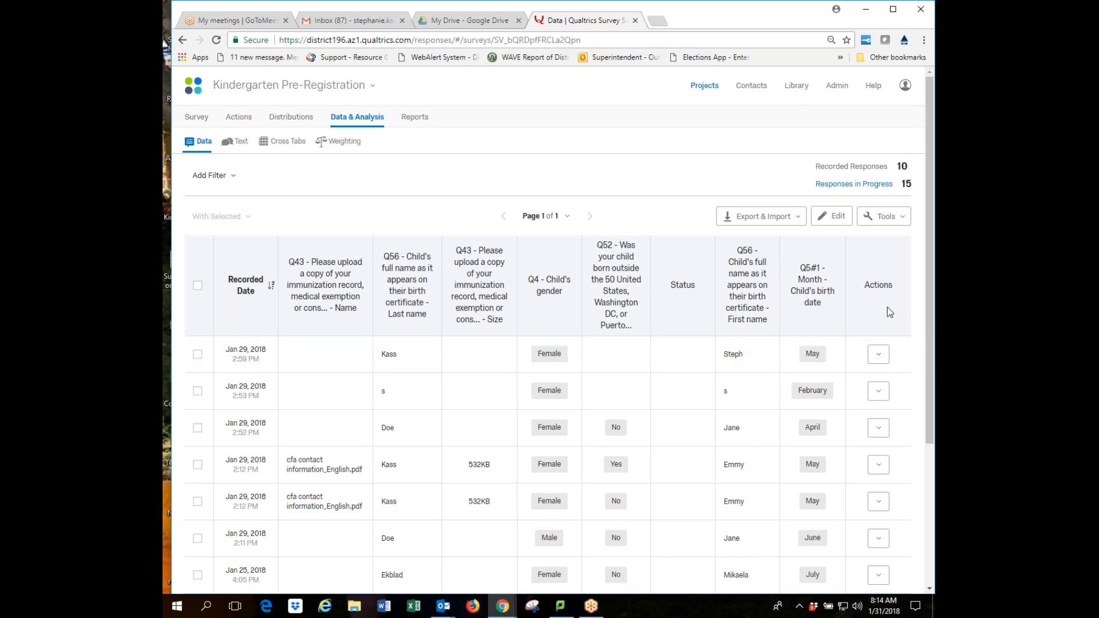
{"action": "left_click", "coordinate": [878, 354]}
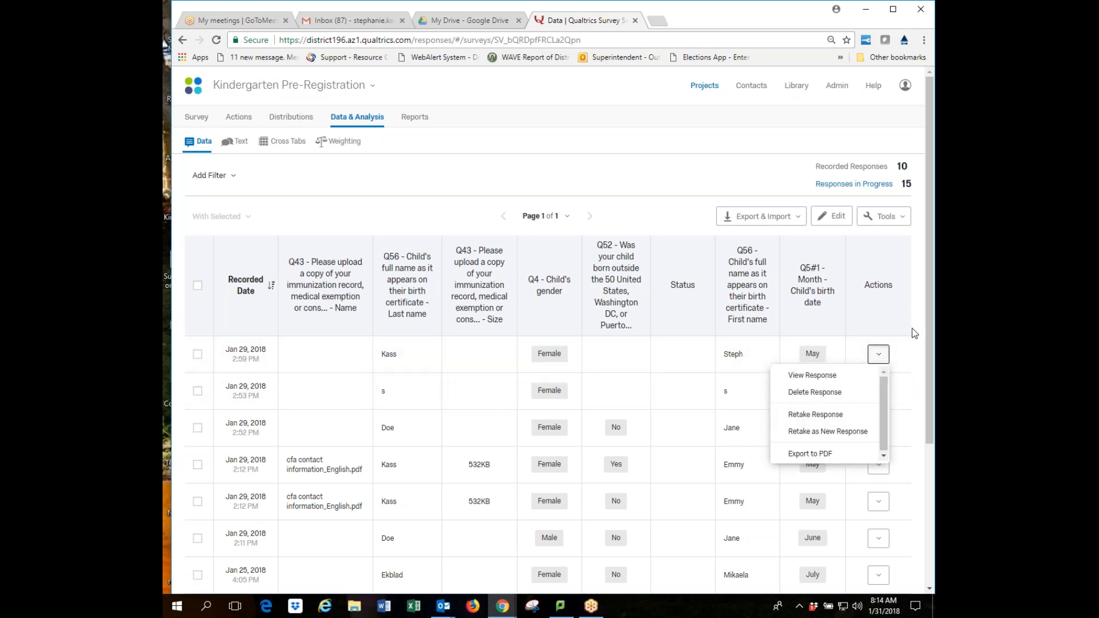
{"action": "left_click", "coordinate": [918, 329]}
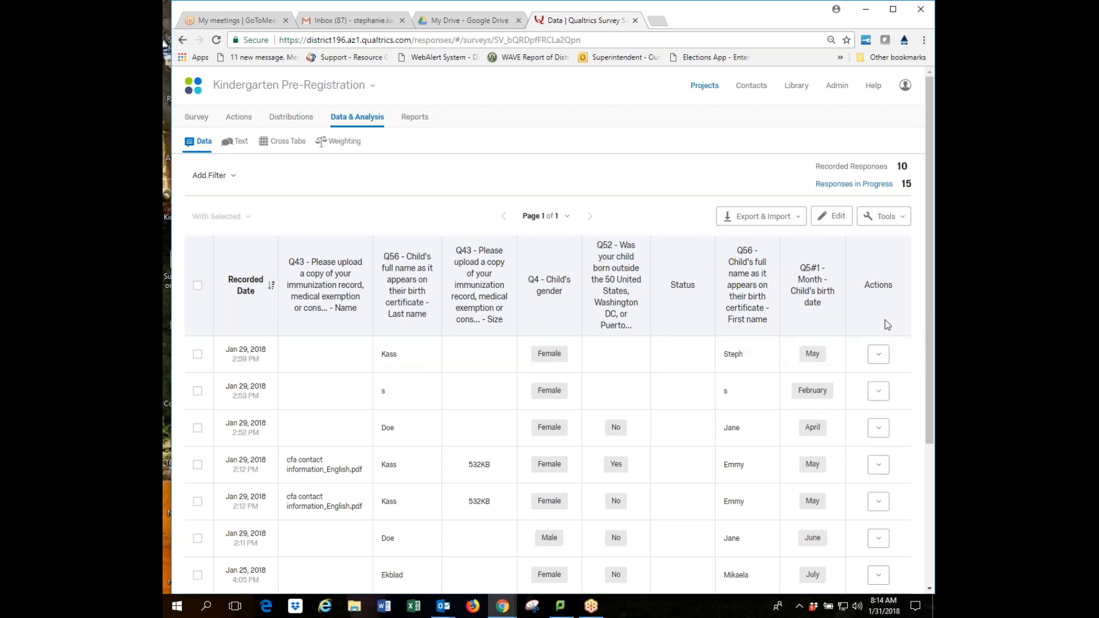
{"action": "mouse_move", "coordinate": [244, 304]}
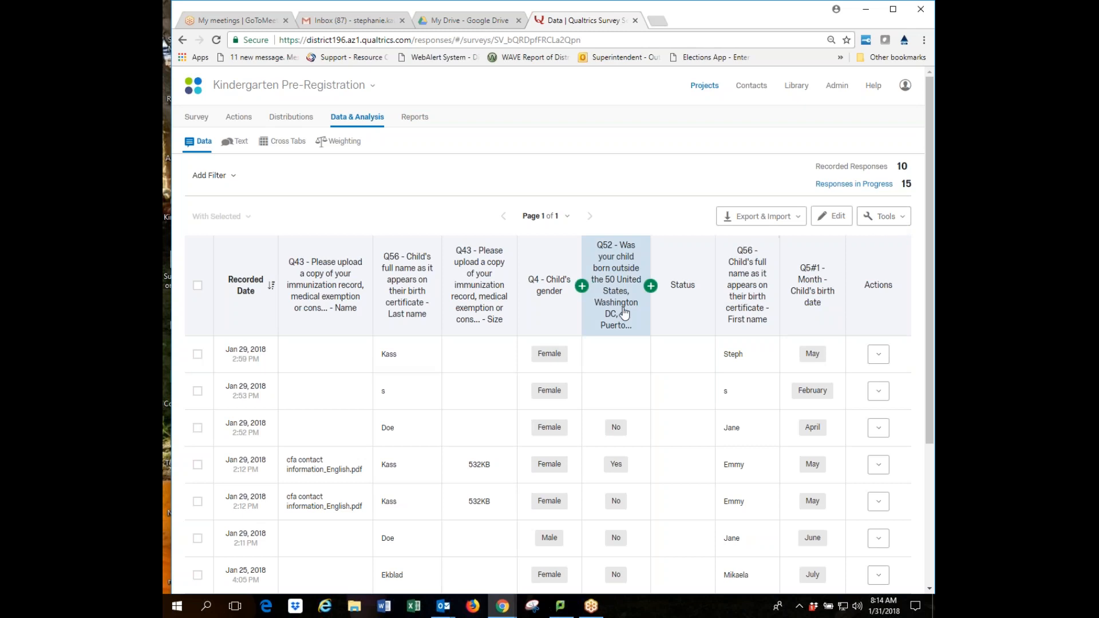
{"action": "left_click", "coordinate": [903, 220]}
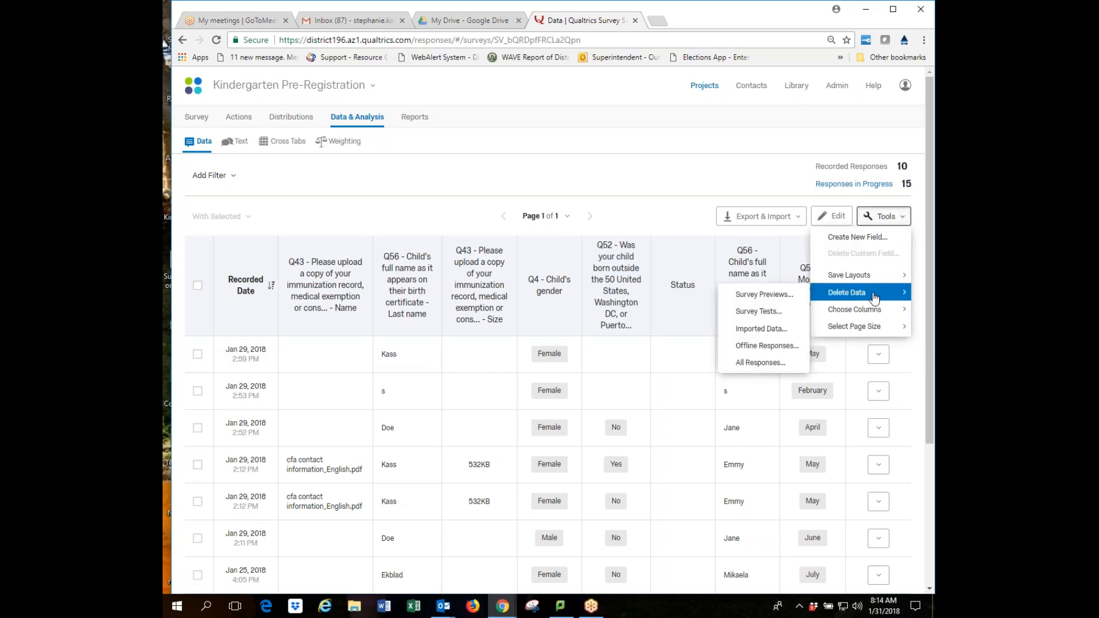
{"action": "mouse_move", "coordinate": [873, 314]}
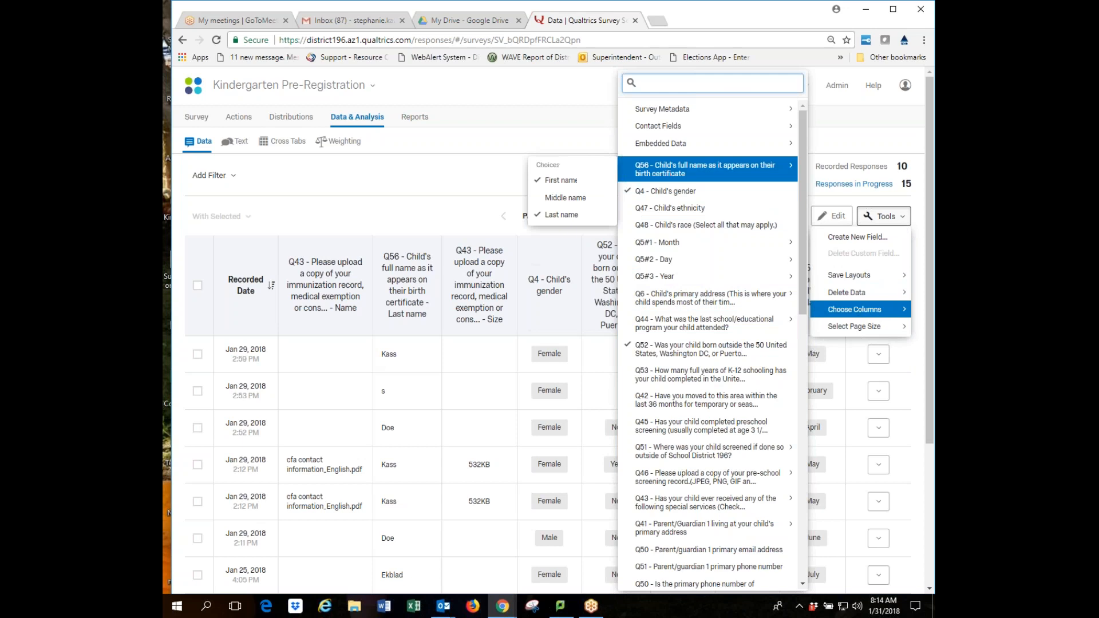
{"action": "mouse_move", "coordinate": [688, 146]}
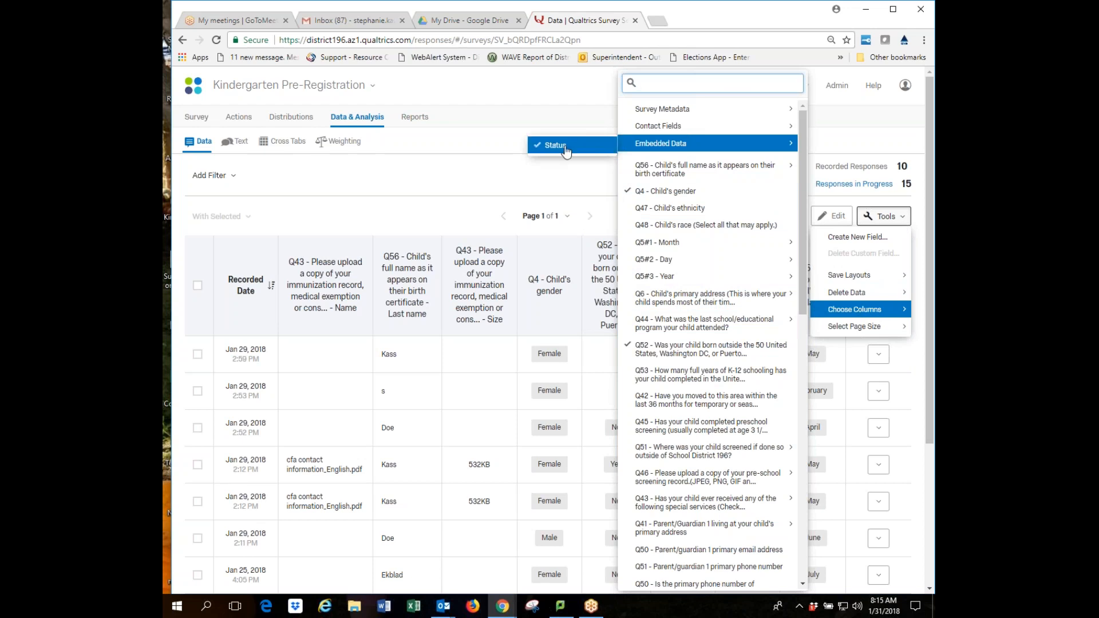
{"action": "left_click", "coordinate": [558, 180]}
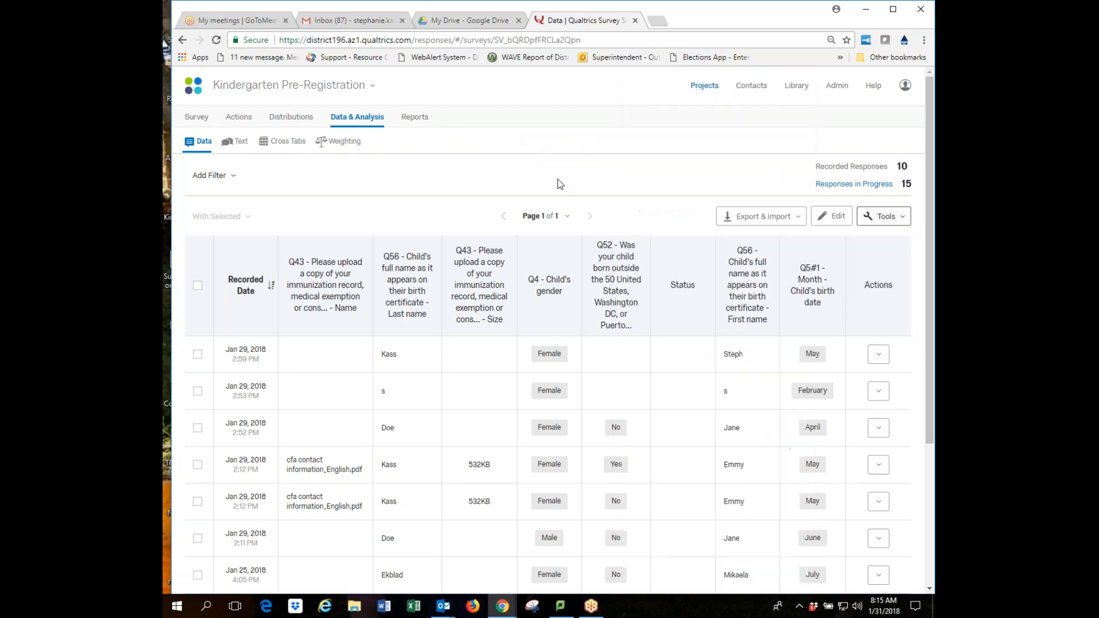
Turn on edit mode, try 'completed' in the first Status cell, then clear it.
{"action": "left_click", "coordinate": [836, 218]}
{"action": "left_click", "coordinate": [659, 352]}
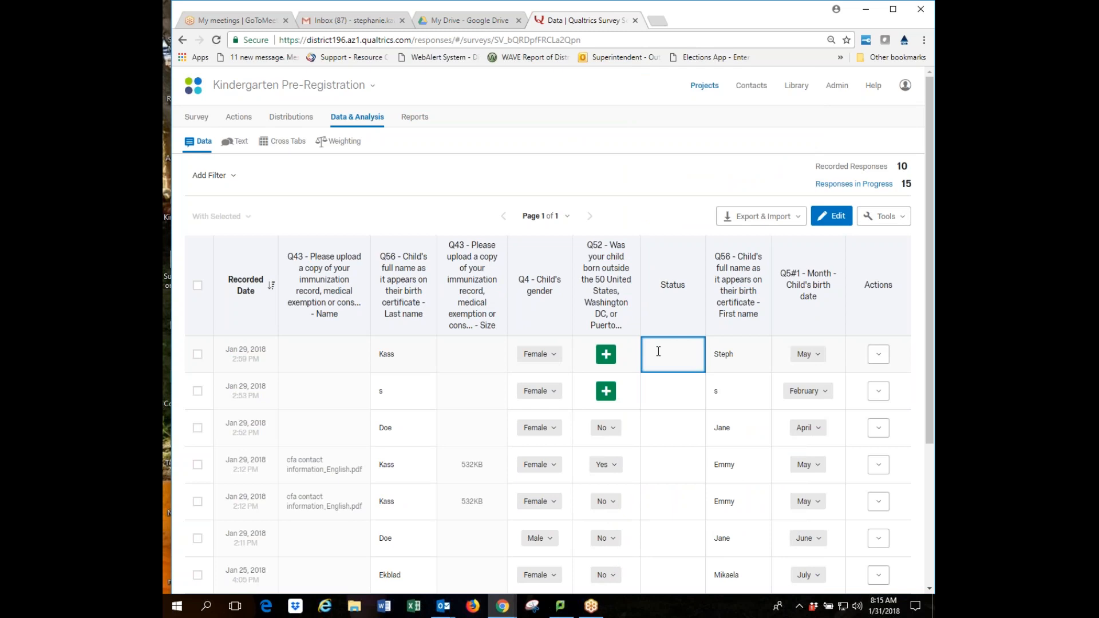
{"action": "type", "text": "completed"}
{"action": "key", "text": "BackSpace"}
{"action": "key", "text": "BackSpace"}
{"action": "key", "text": "BackSpace"}
{"action": "key", "text": "BackSpace"}
{"action": "key", "text": "BackSpace"}
{"action": "key", "text": "BackSpace"}
{"action": "key", "text": "BackSpace"}
{"action": "left_click", "coordinate": [688, 221]}
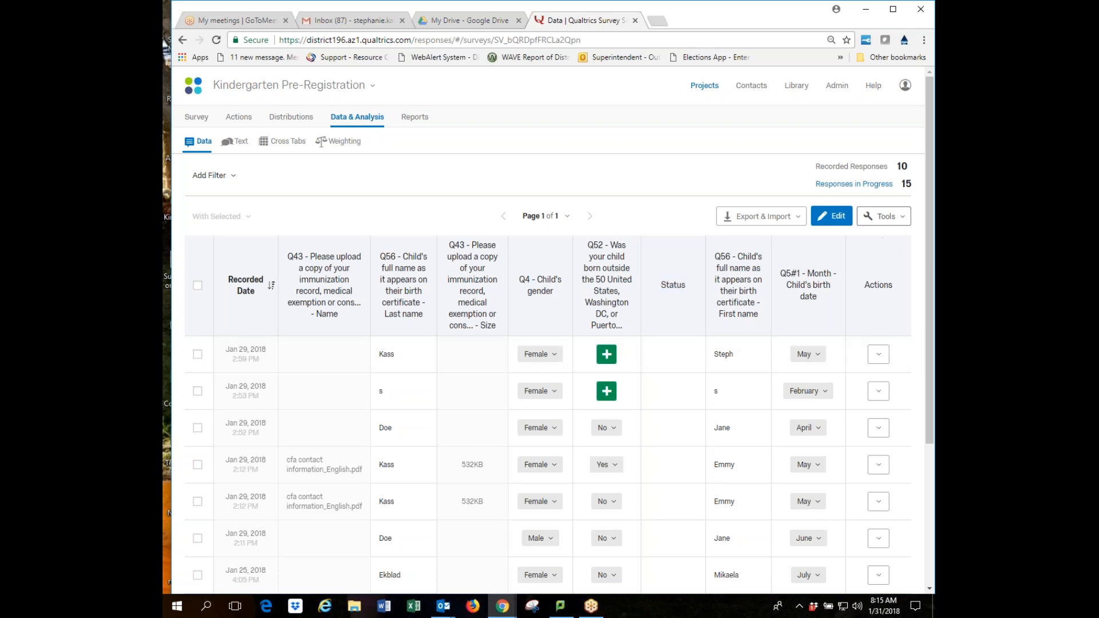
{"action": "left_click", "coordinate": [900, 218]}
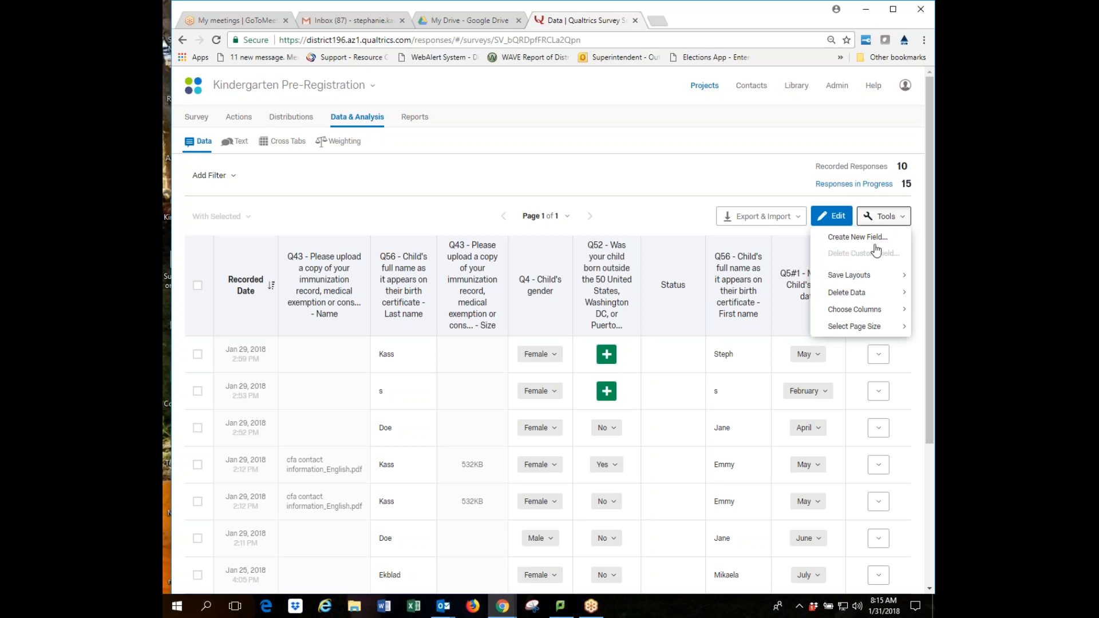
Create a new Text-type field named StudentID from Tools > Create New Field.
{"action": "left_click", "coordinate": [857, 240]}
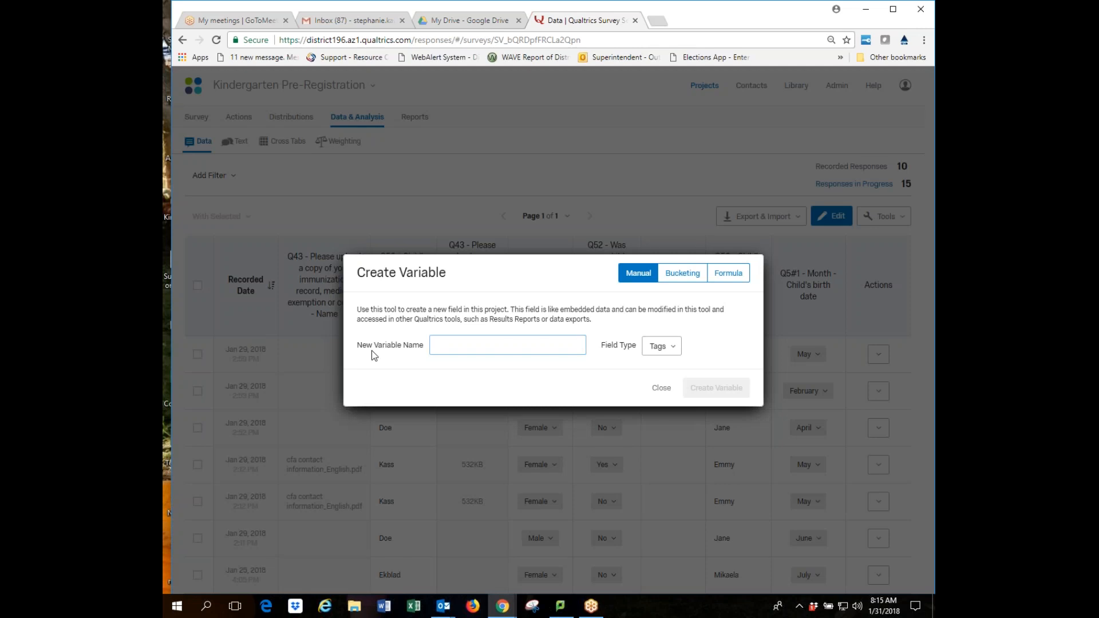
{"action": "type", "text": "Stu"}
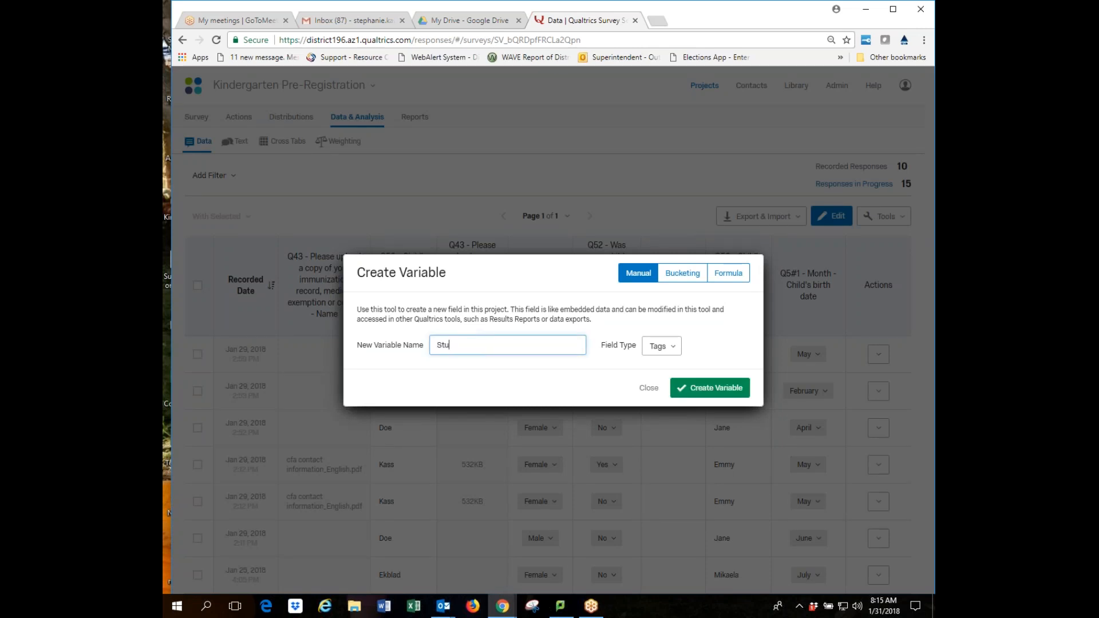
{"action": "type", "text": "dentID"}
{"action": "left_click", "coordinate": [674, 353]}
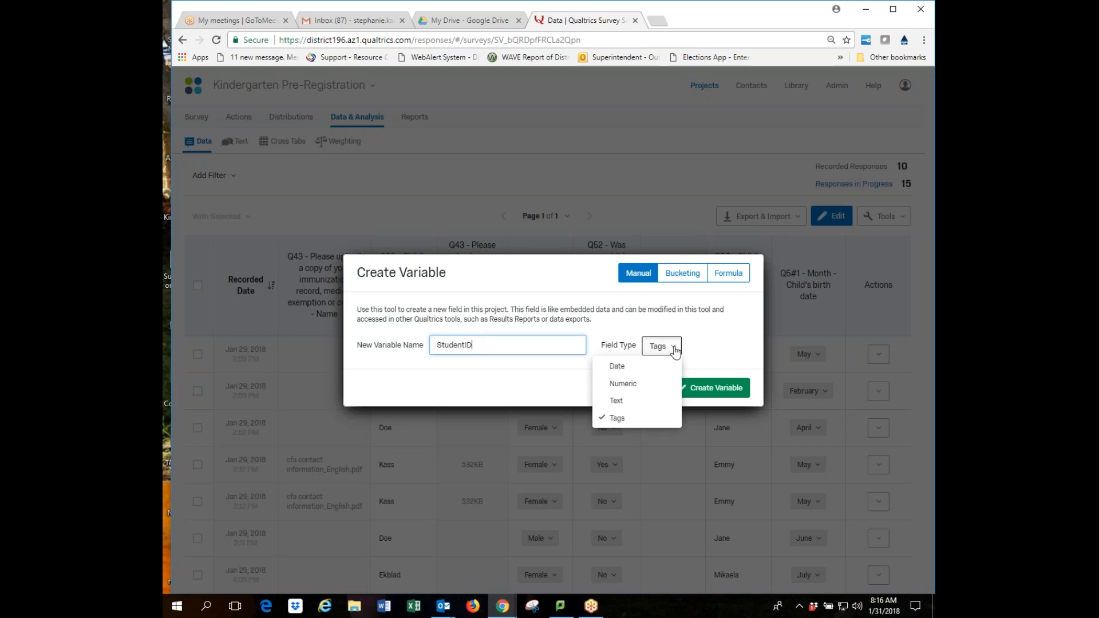
{"action": "left_click", "coordinate": [659, 400]}
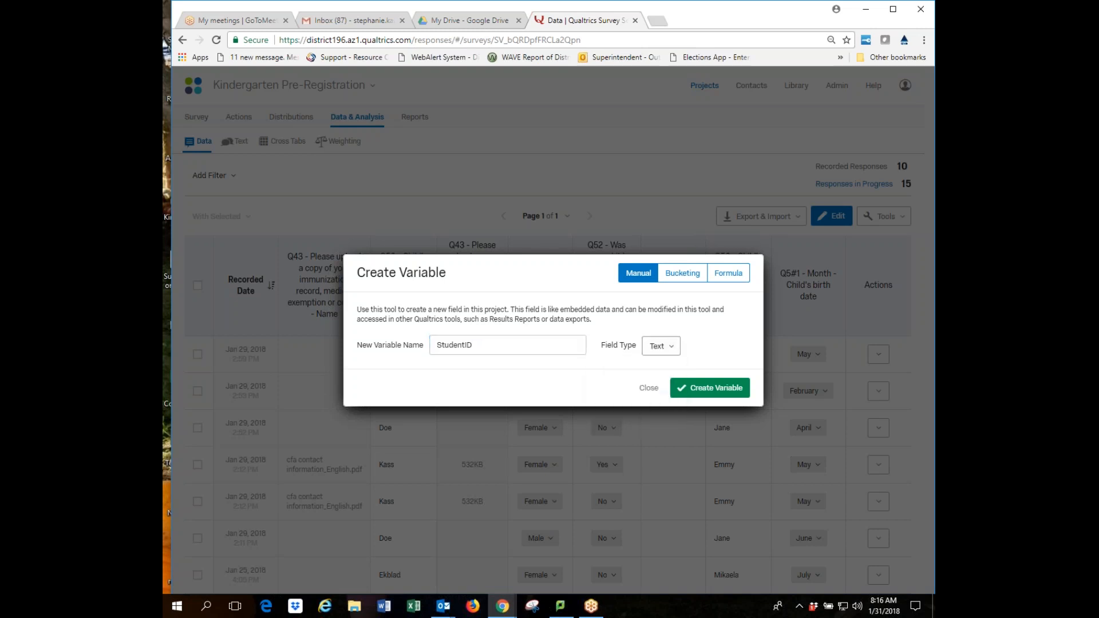
{"action": "left_click", "coordinate": [717, 389]}
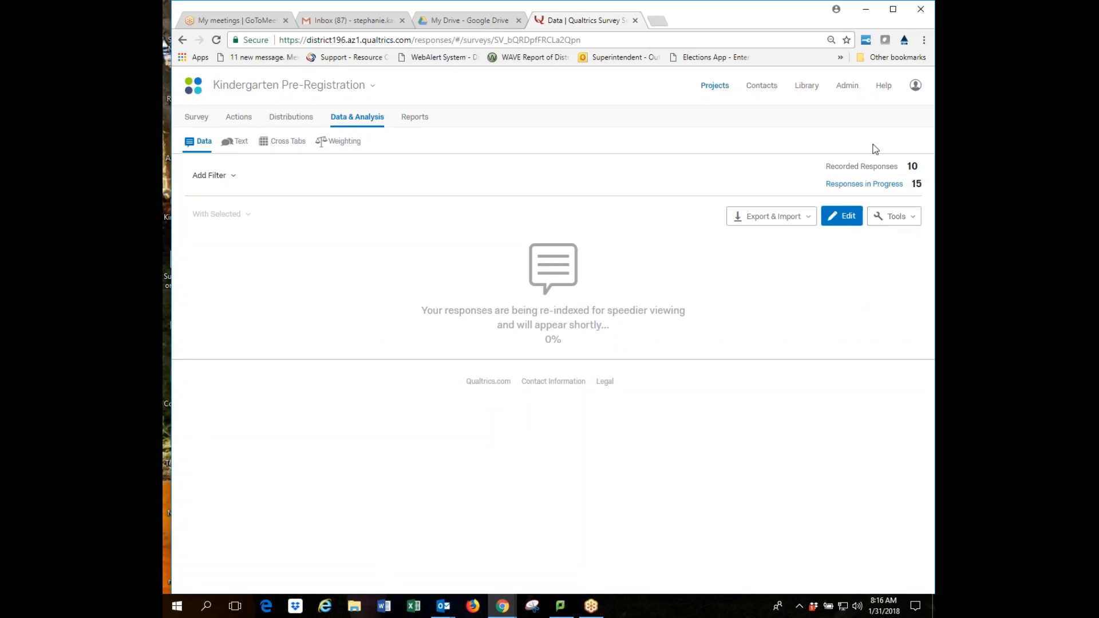
Re-enter edit mode, type a student ID into the first row's StudentID cell, and save.
{"action": "left_click", "coordinate": [846, 217]}
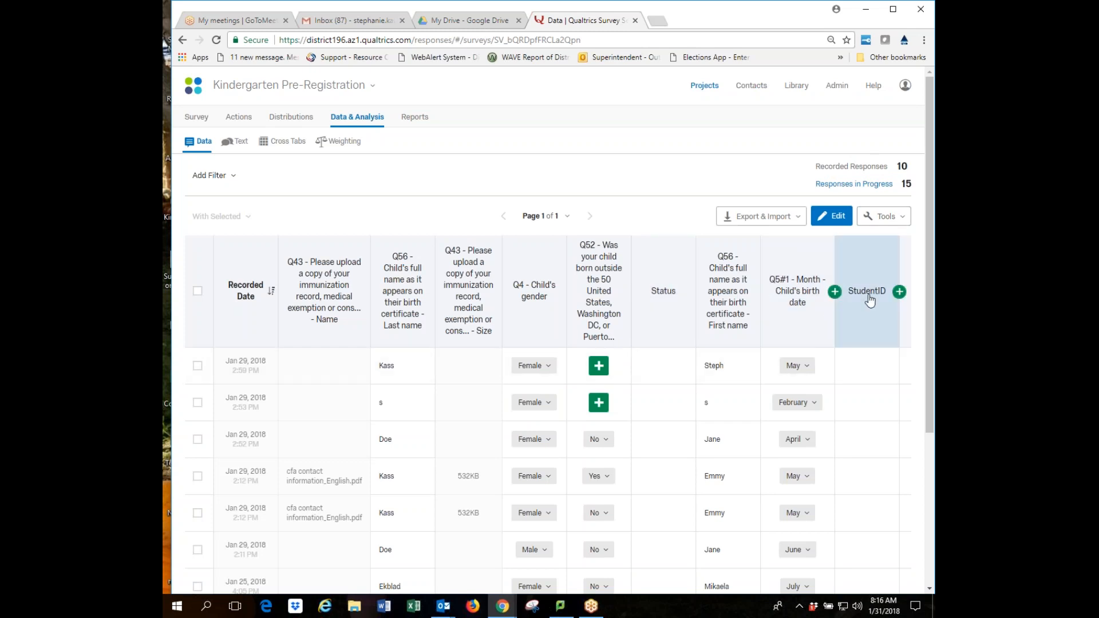
{"action": "left_click", "coordinate": [862, 366]}
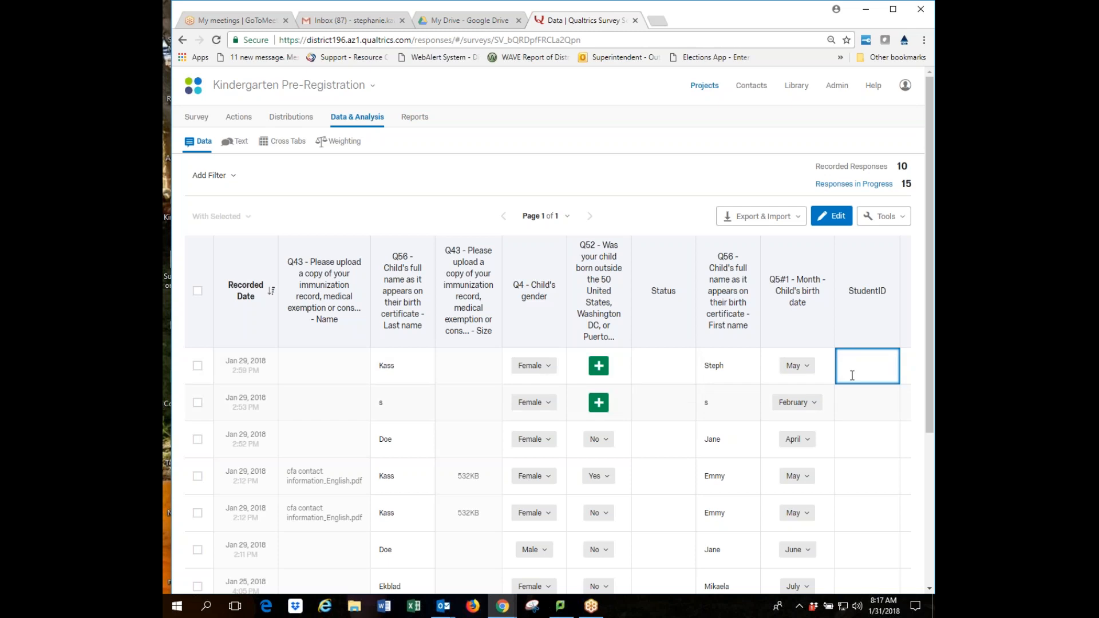
{"action": "left_click", "coordinate": [669, 366]}
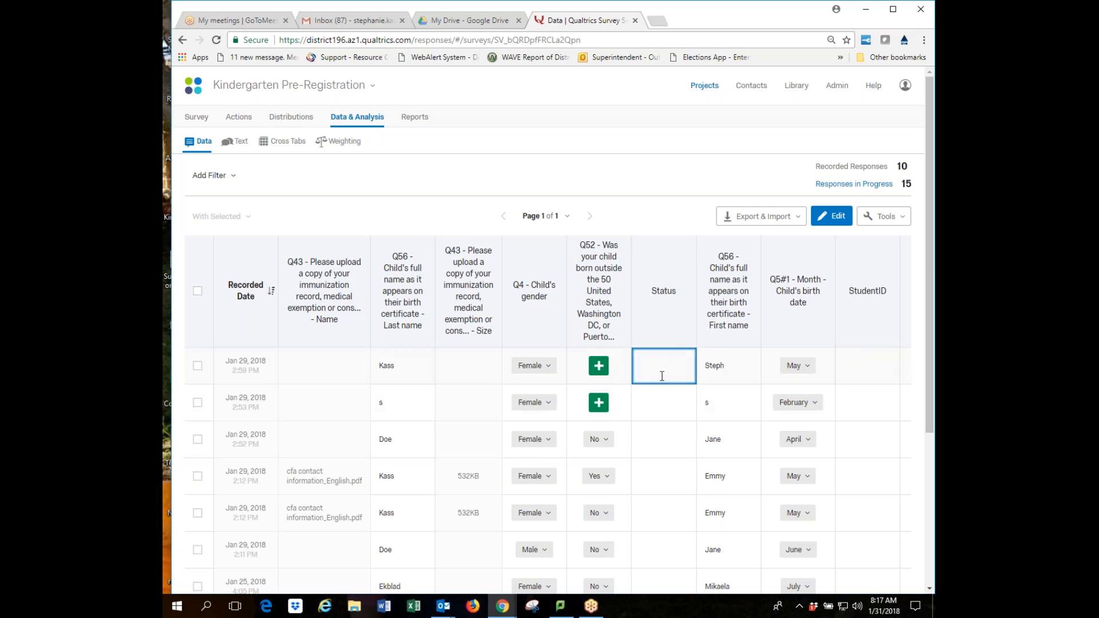
{"action": "left_click", "coordinate": [850, 368]}
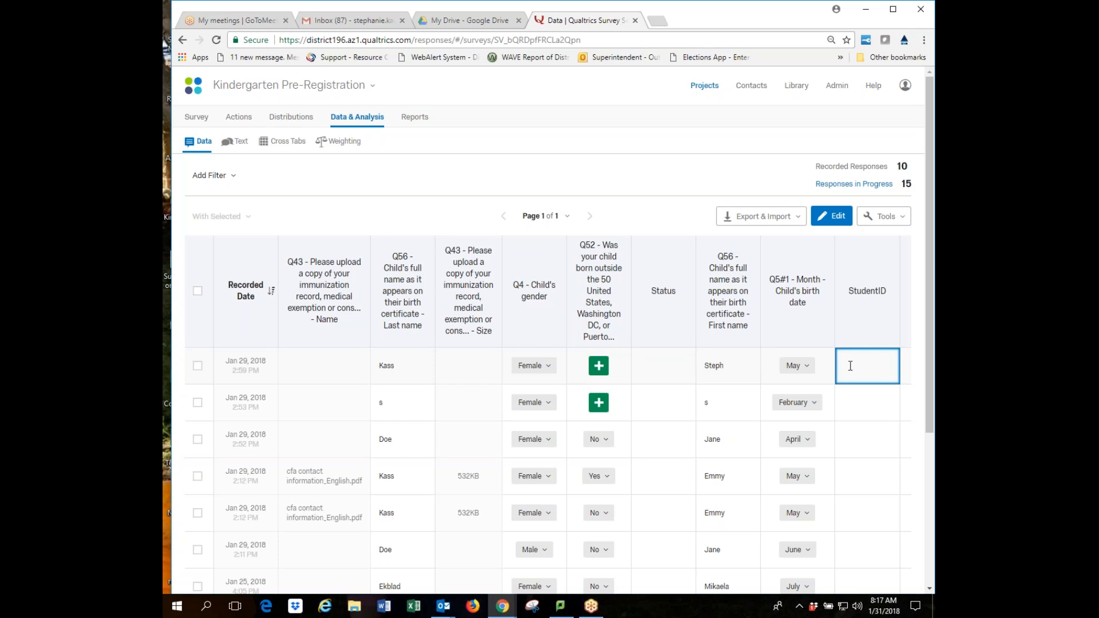
{"action": "type", "text": "12341234"}
{"action": "mouse_move", "coordinate": [884, 309]}
{"action": "left_click", "coordinate": [922, 250]}
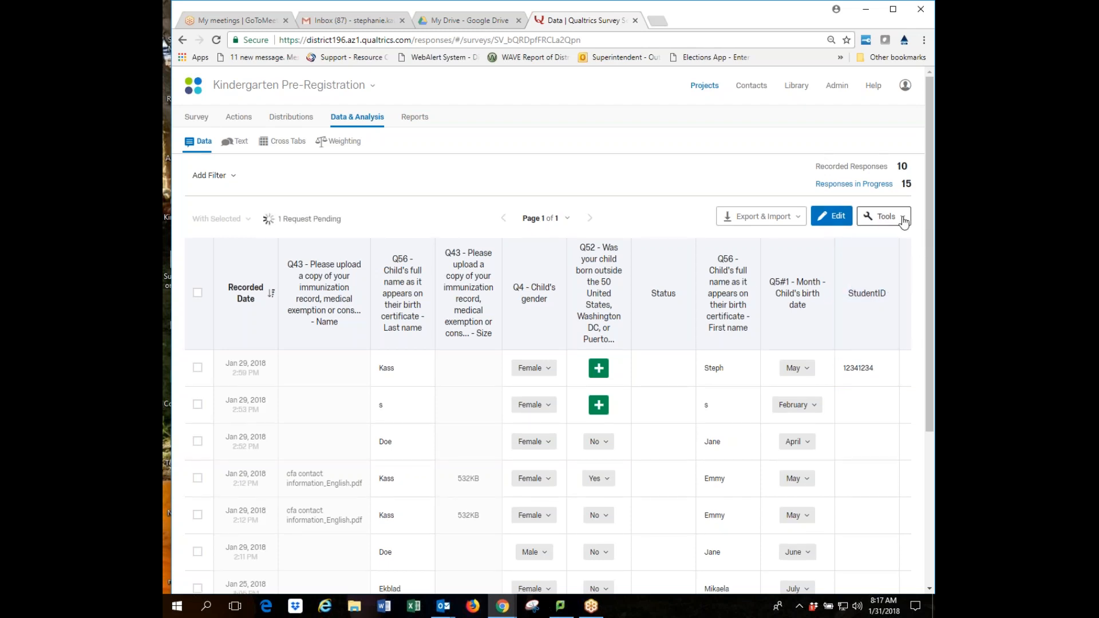
{"action": "left_click", "coordinate": [903, 221]}
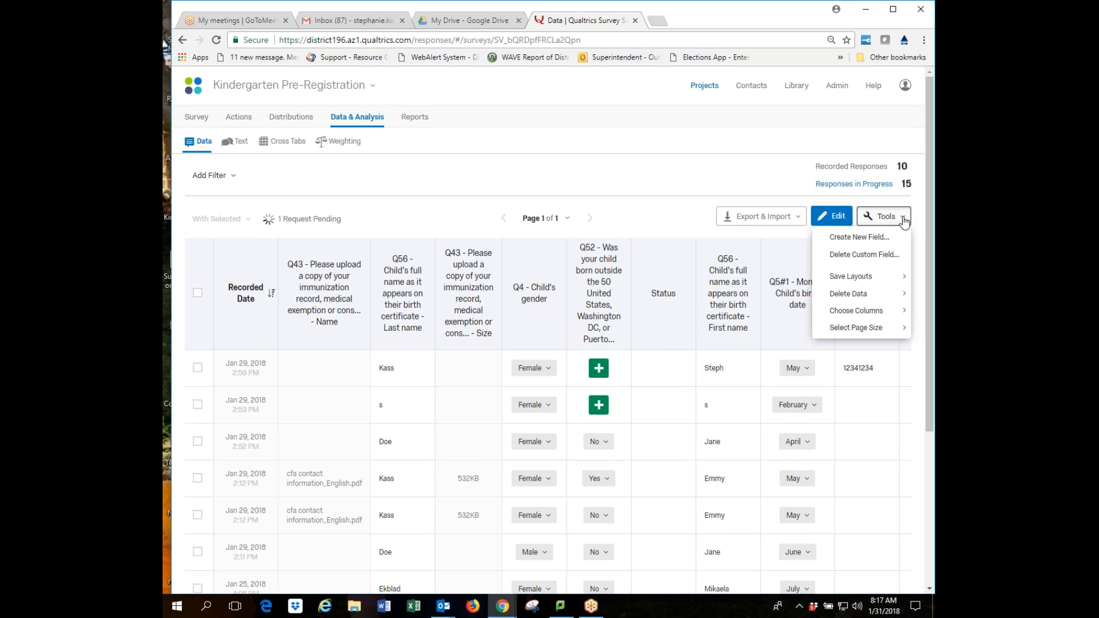
{"action": "left_click", "coordinate": [868, 238]}
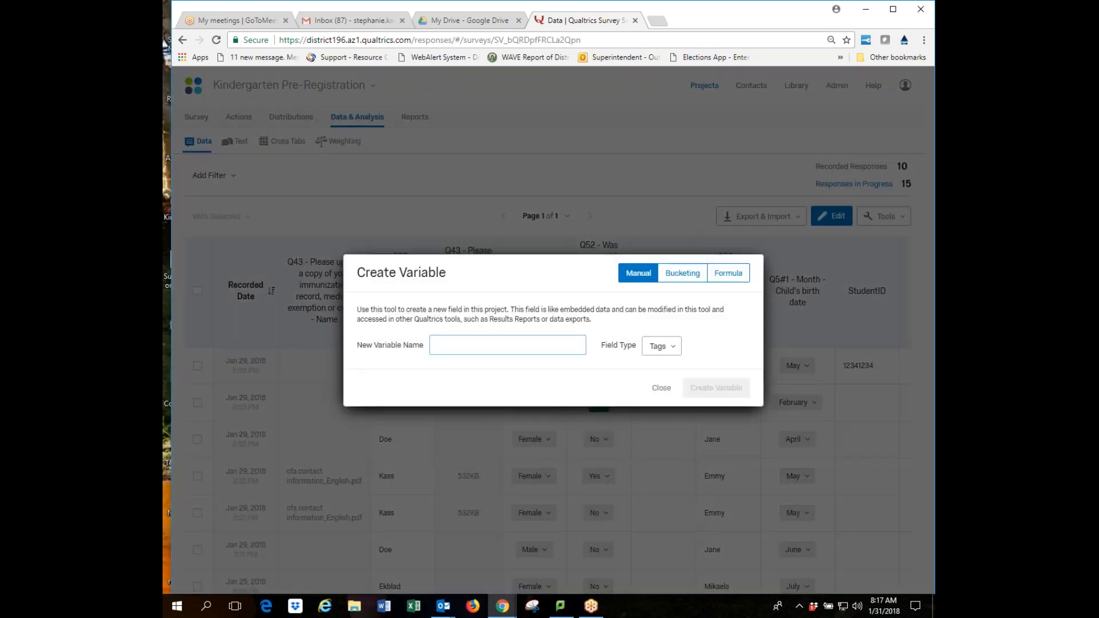
{"action": "left_click", "coordinate": [442, 340]}
{"action": "left_click", "coordinate": [673, 346]}
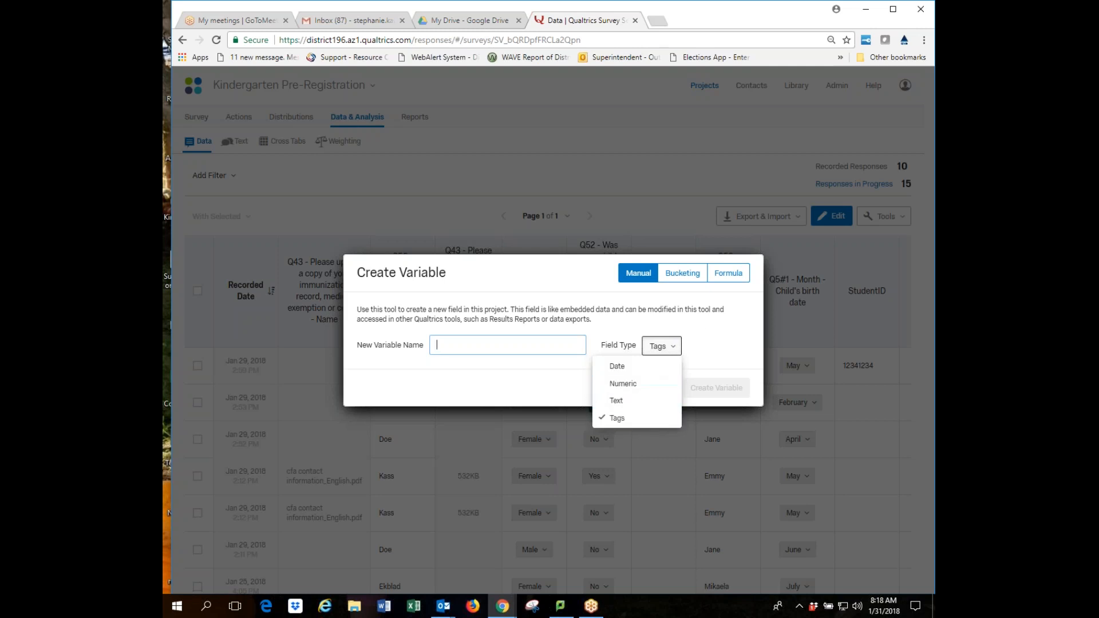
{"action": "left_click", "coordinate": [700, 330]}
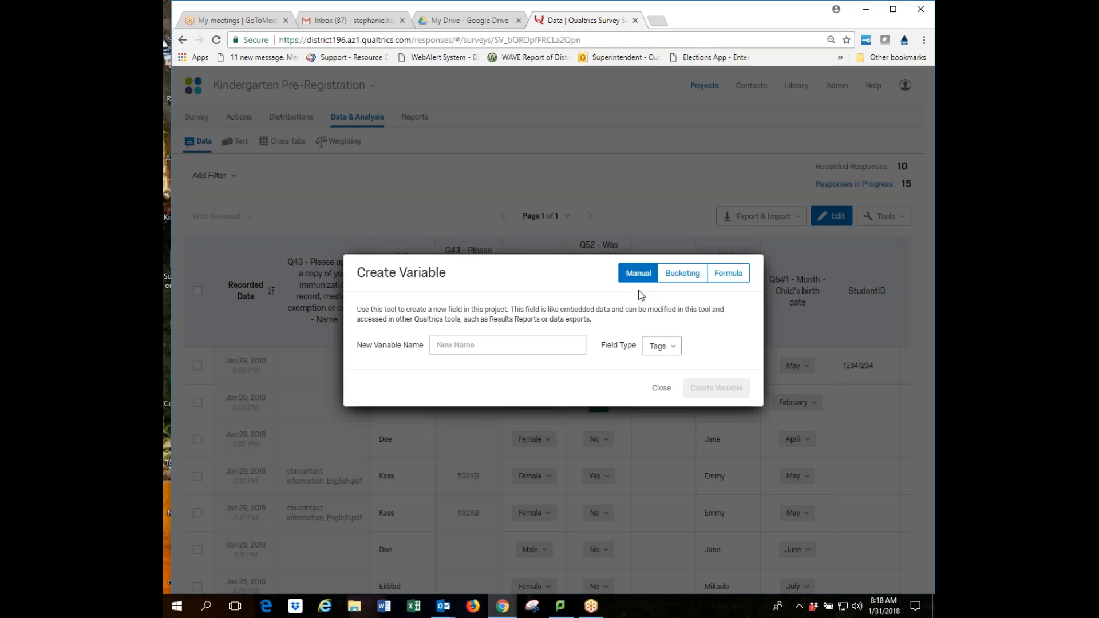
{"action": "left_click", "coordinate": [674, 349]}
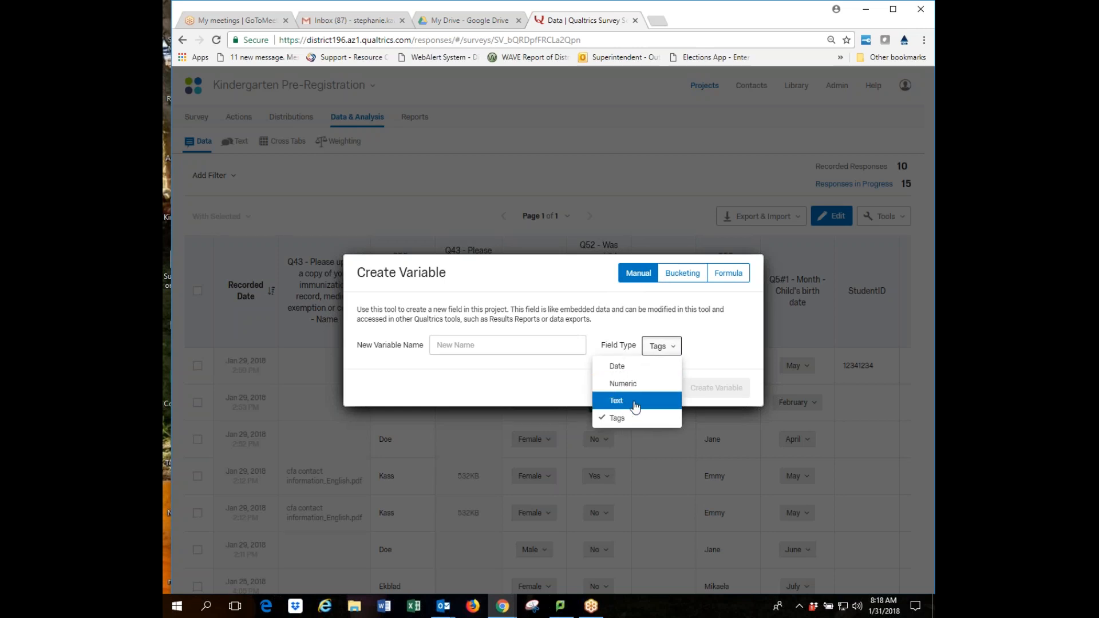
{"action": "left_click", "coordinate": [744, 345]}
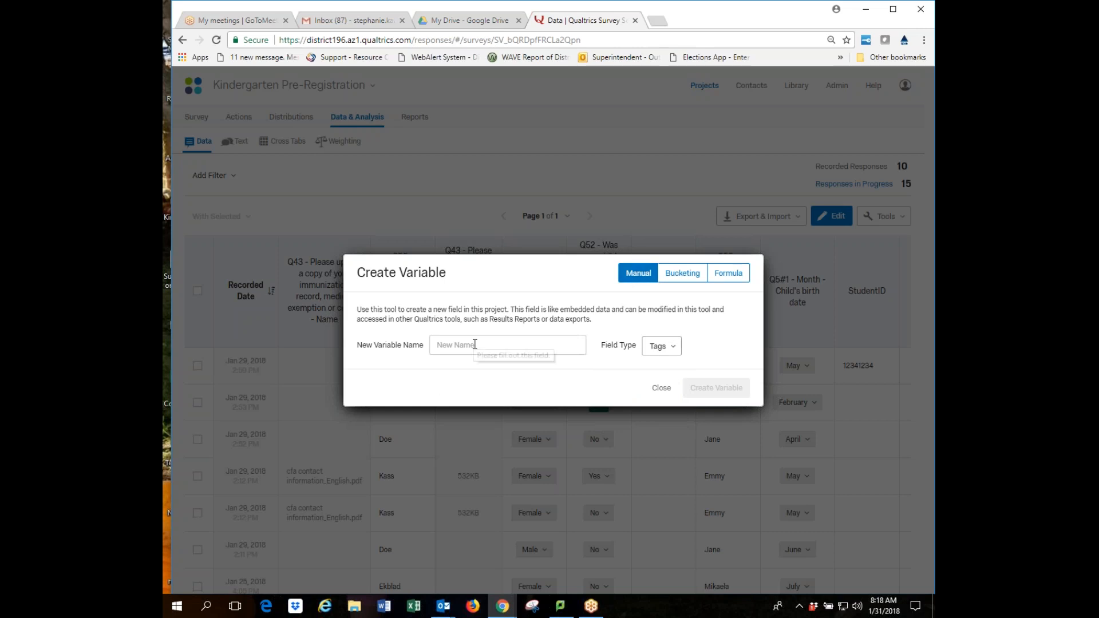
{"action": "left_click", "coordinate": [661, 389]}
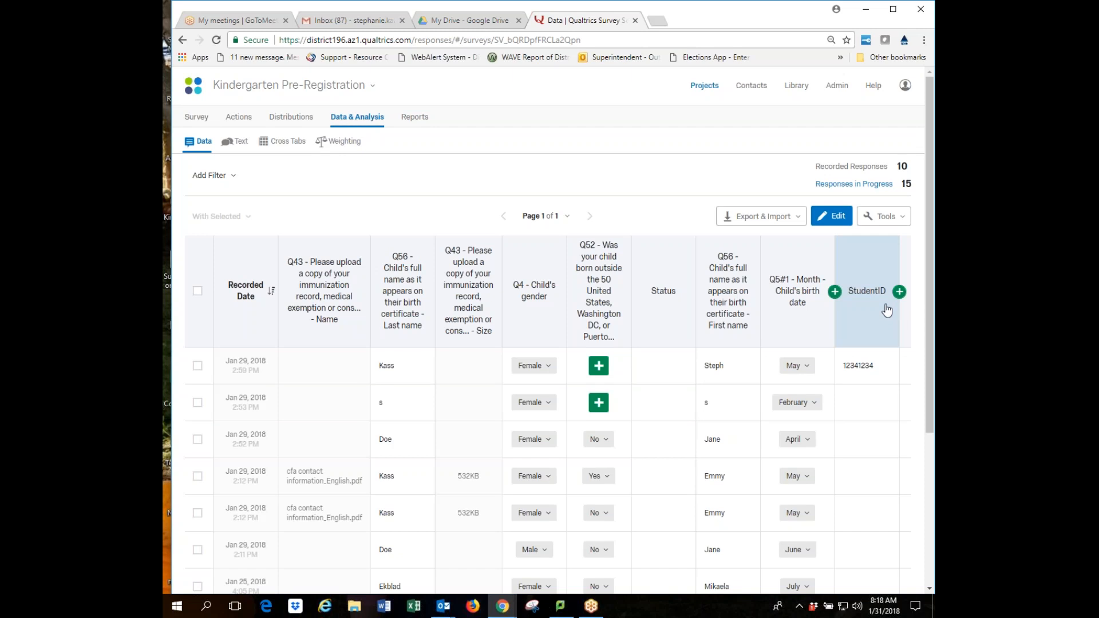
Move StudentID left past month, first name, Status, Q52, gender and Q43 columns to follow Recorded Date.
{"action": "left_click", "coordinate": [866, 328]}
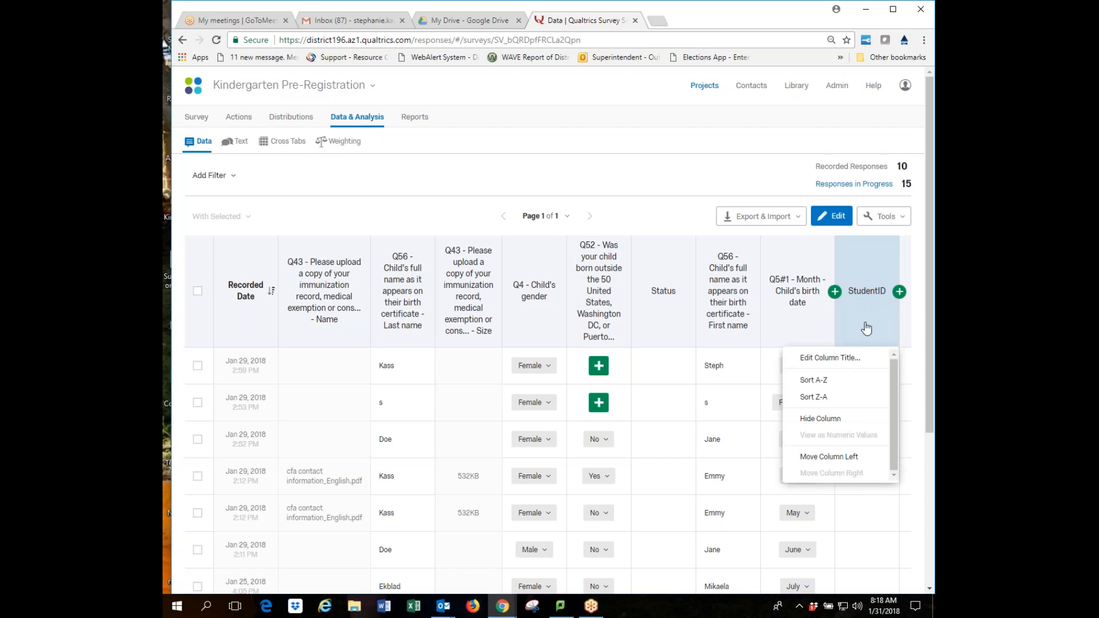
{"action": "left_click", "coordinate": [847, 456]}
{"action": "left_click", "coordinate": [792, 324]}
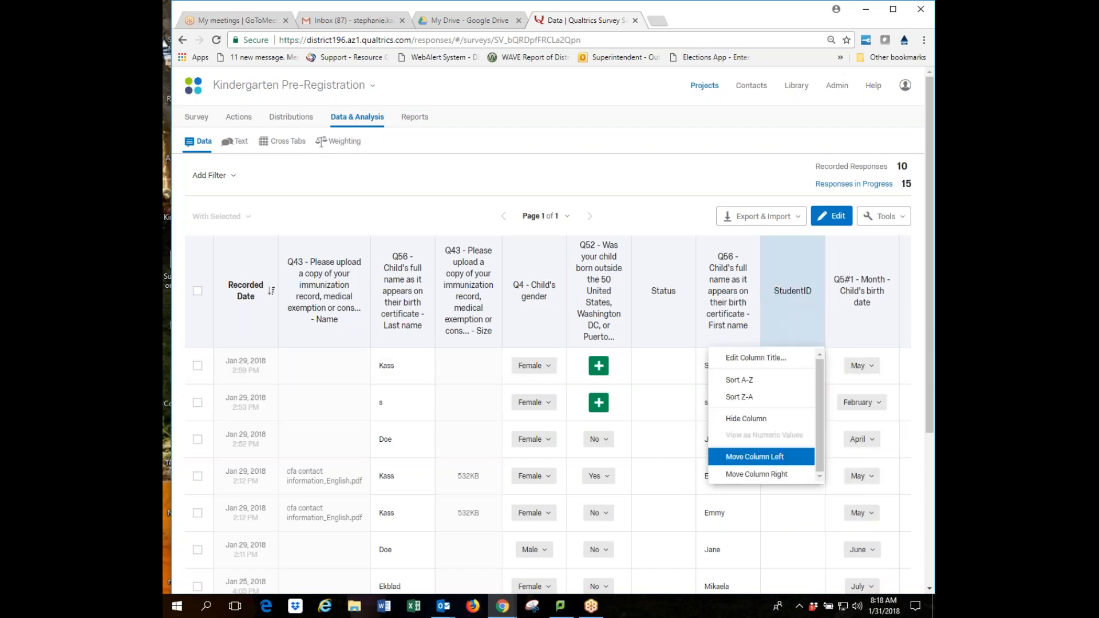
{"action": "left_click", "coordinate": [767, 456]}
{"action": "left_click", "coordinate": [729, 346]}
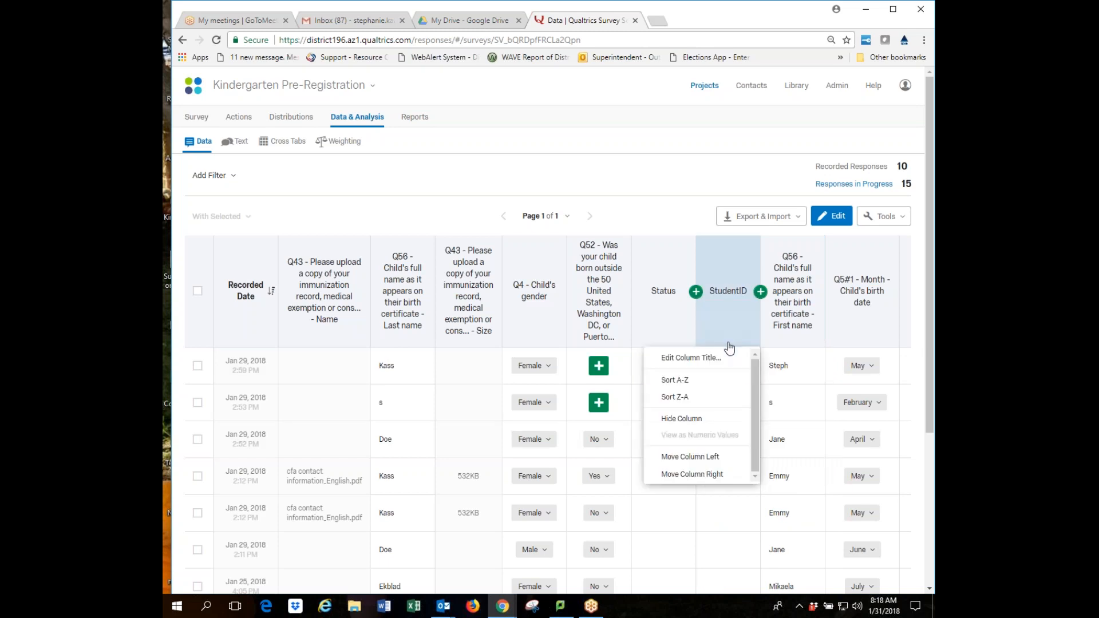
{"action": "left_click", "coordinate": [699, 457]}
{"action": "left_click", "coordinate": [663, 346]}
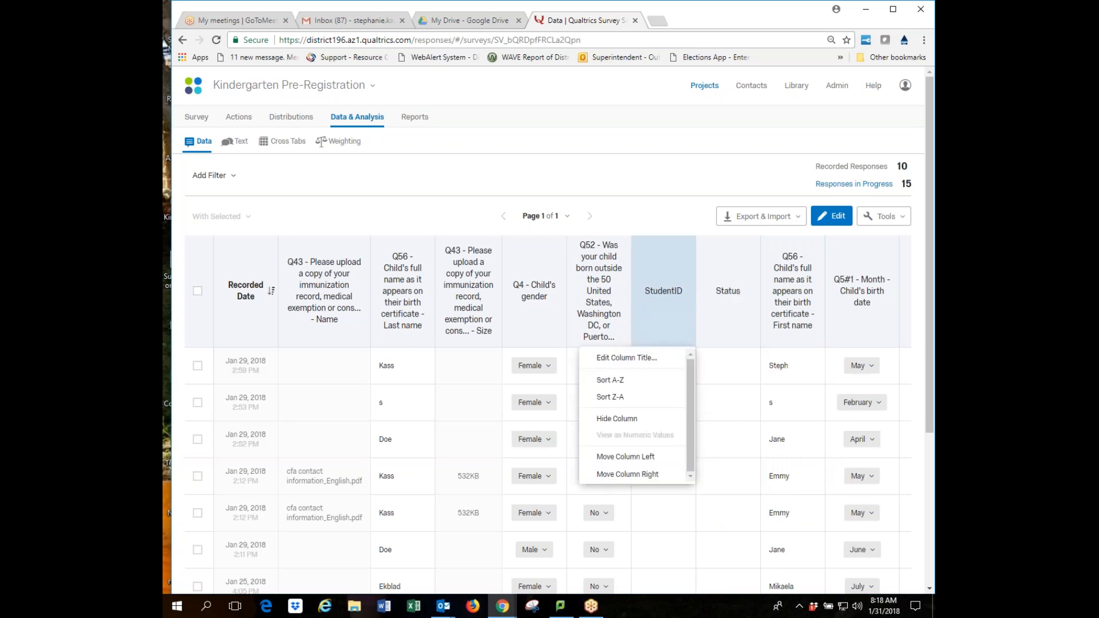
{"action": "left_click", "coordinate": [630, 456]}
{"action": "left_click", "coordinate": [604, 328]}
{"action": "left_click", "coordinate": [566, 456]}
{"action": "left_click", "coordinate": [535, 343]}
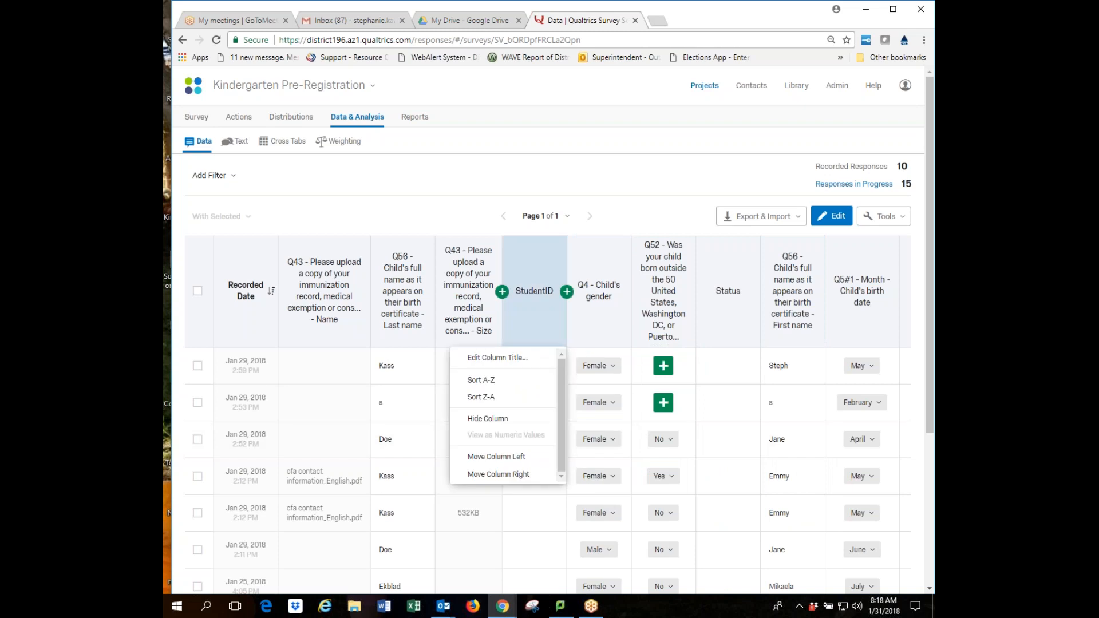
{"action": "left_click", "coordinate": [497, 457]}
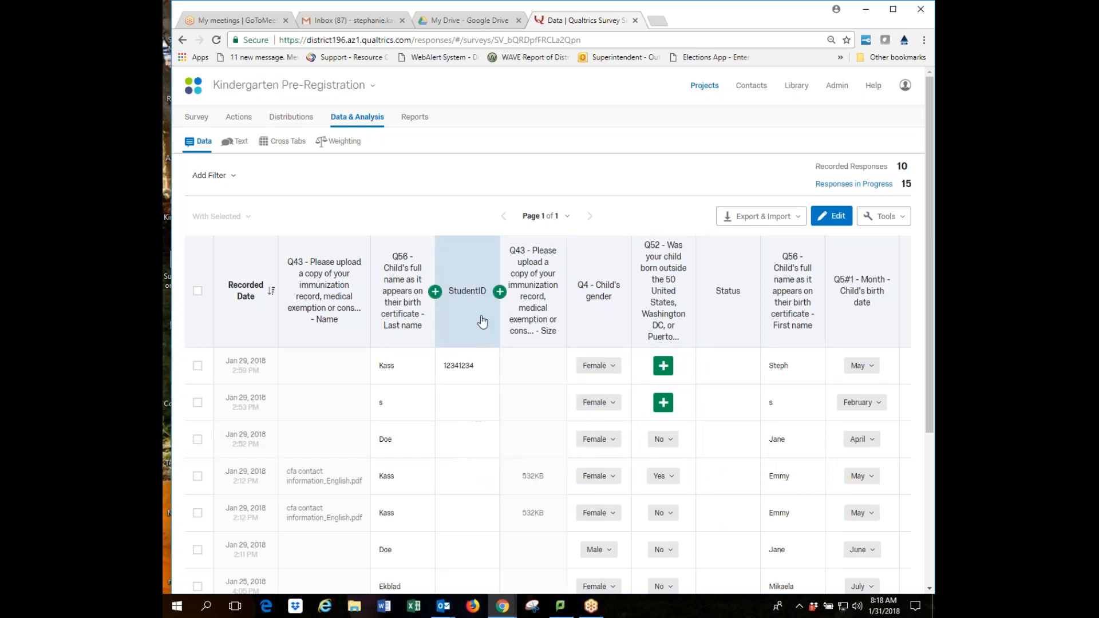
{"action": "left_click", "coordinate": [485, 332]}
{"action": "left_click", "coordinate": [458, 455]}
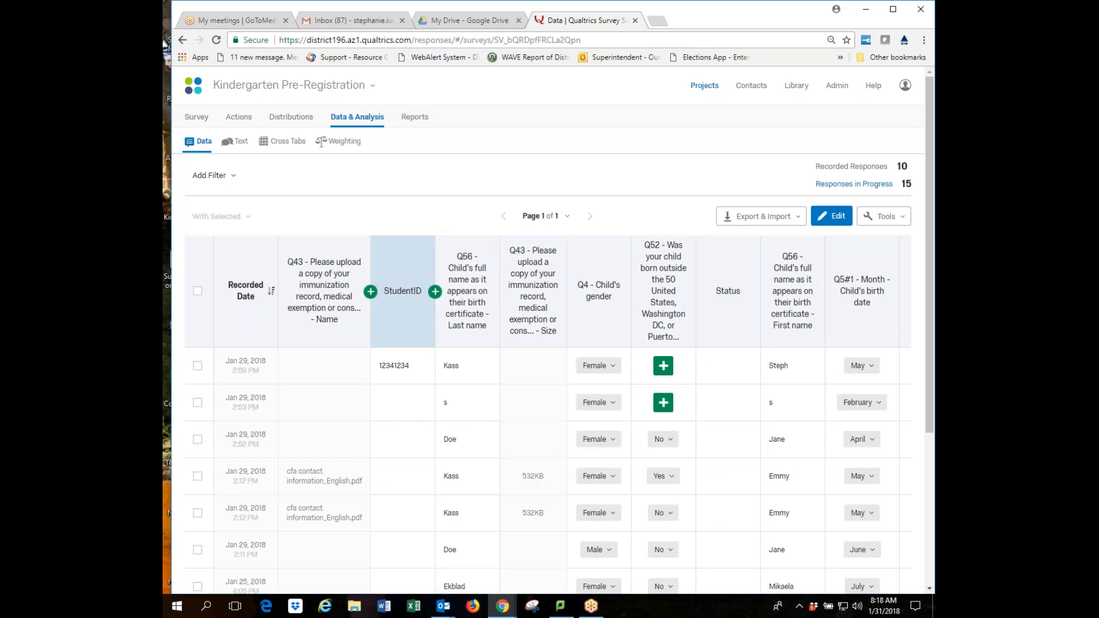
{"action": "left_click", "coordinate": [419, 335]}
{"action": "left_click", "coordinate": [392, 455]}
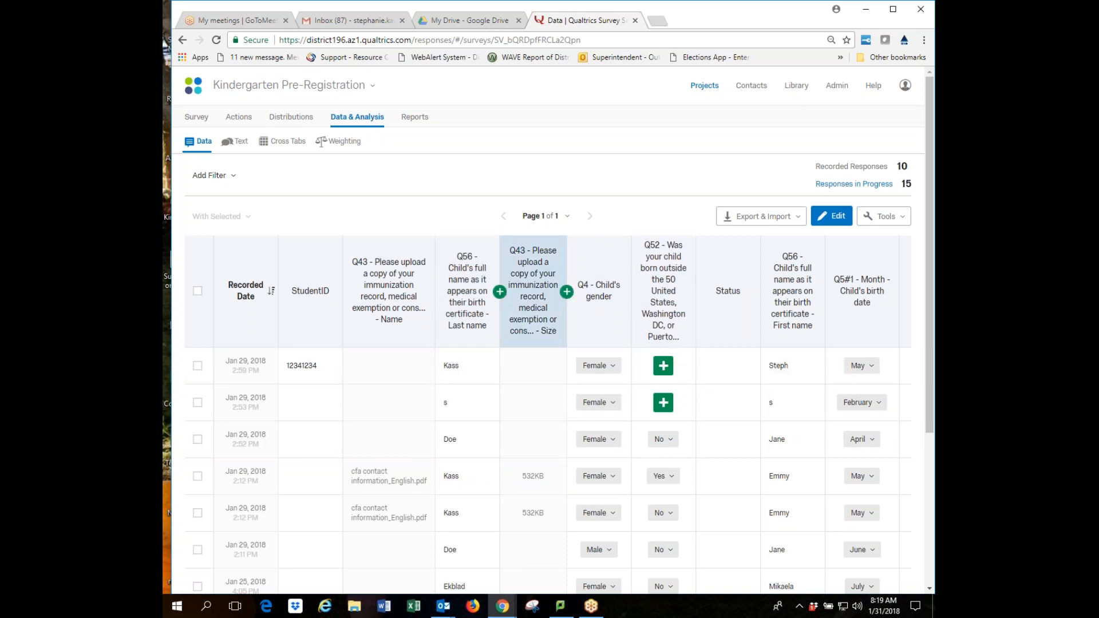
Hide the Q43 Size column and move Q56 First name left until it follows Last name.
{"action": "left_click", "coordinate": [530, 334]}
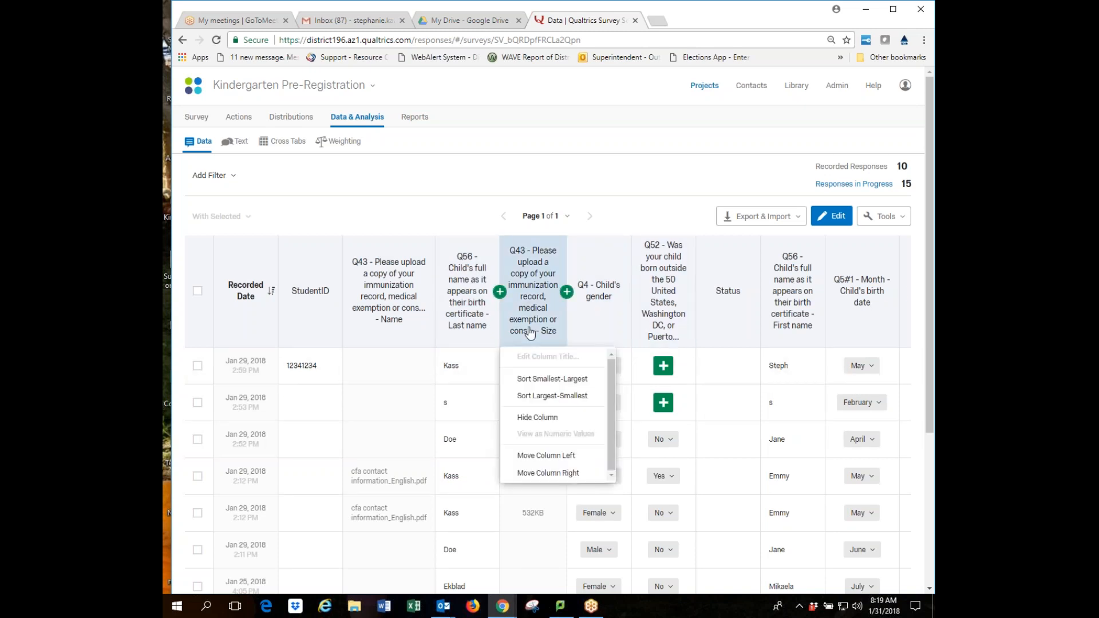
{"action": "left_click", "coordinate": [539, 419]}
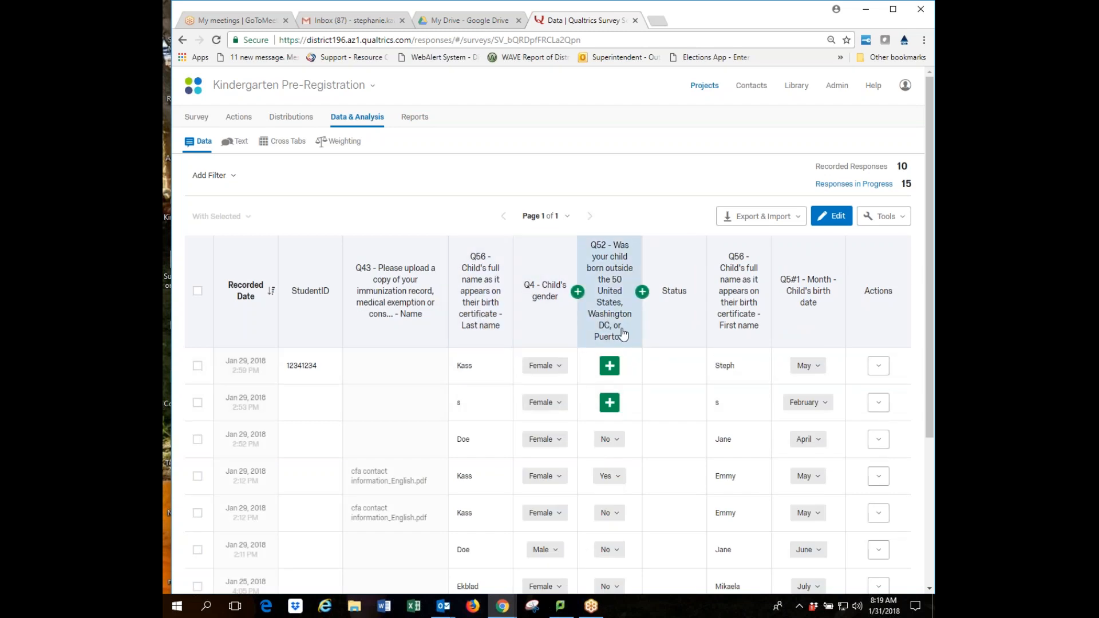
{"action": "left_click", "coordinate": [750, 344]}
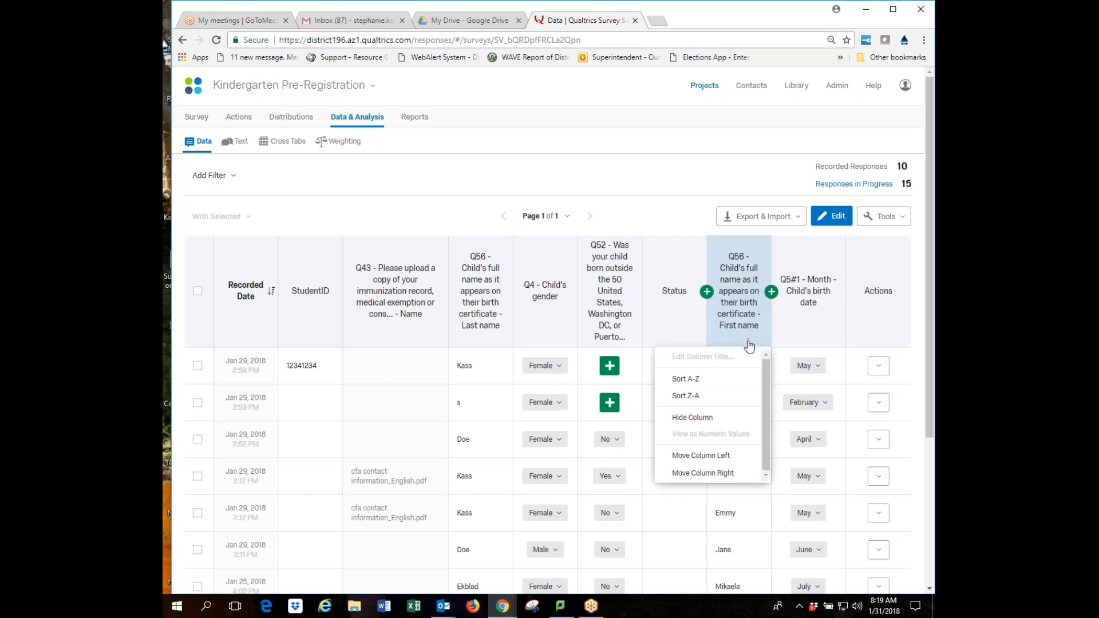
{"action": "left_click", "coordinate": [703, 456]}
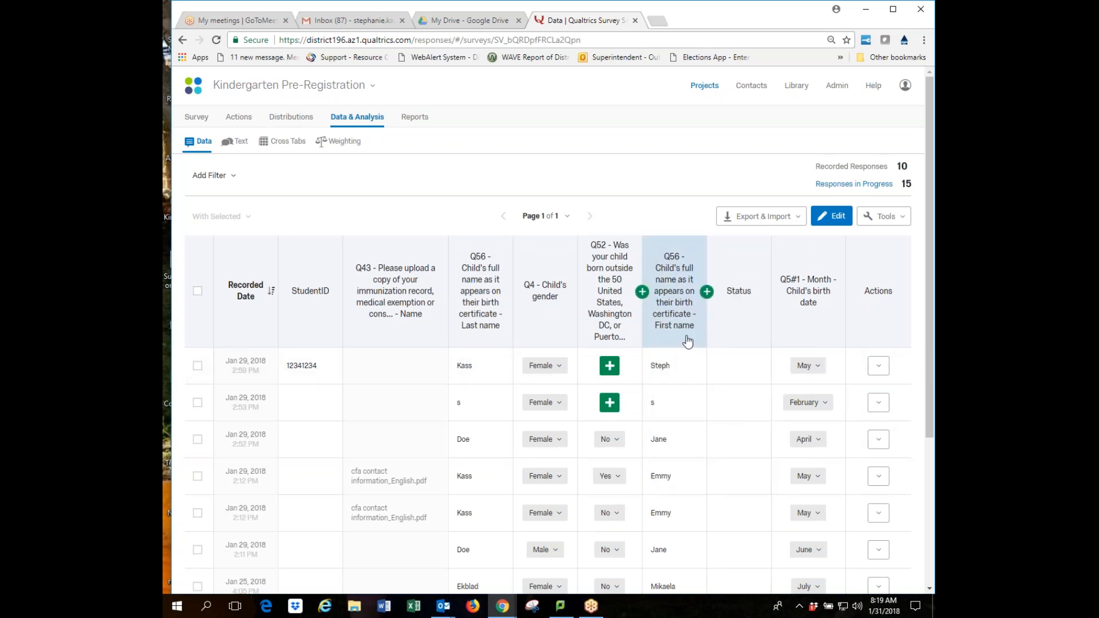
{"action": "left_click", "coordinate": [688, 342]}
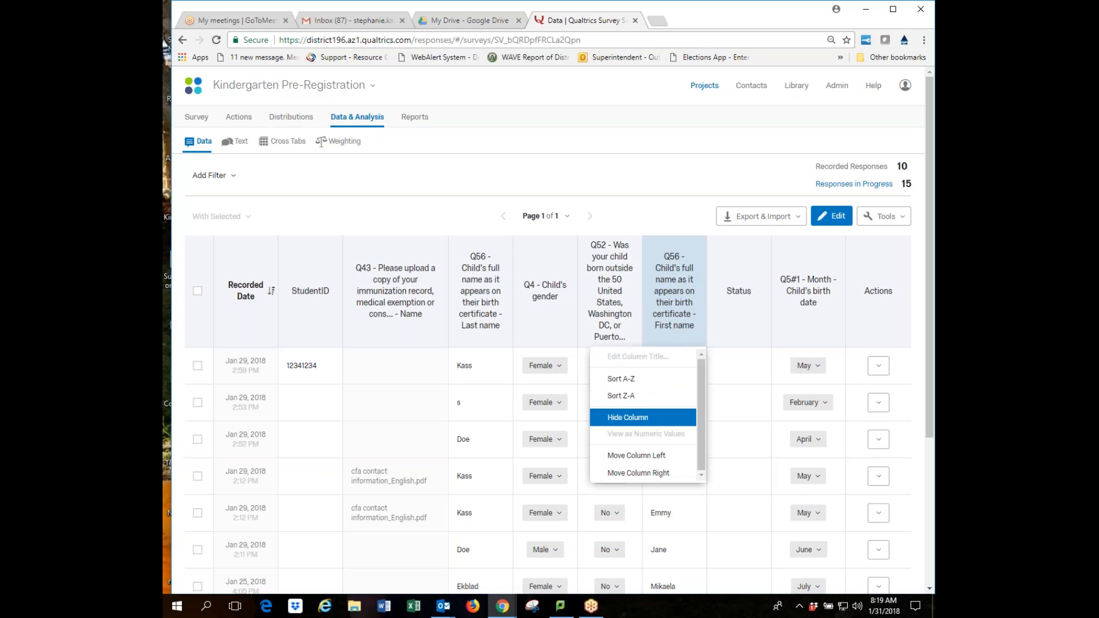
{"action": "left_click", "coordinate": [630, 470]}
{"action": "left_click", "coordinate": [606, 345]}
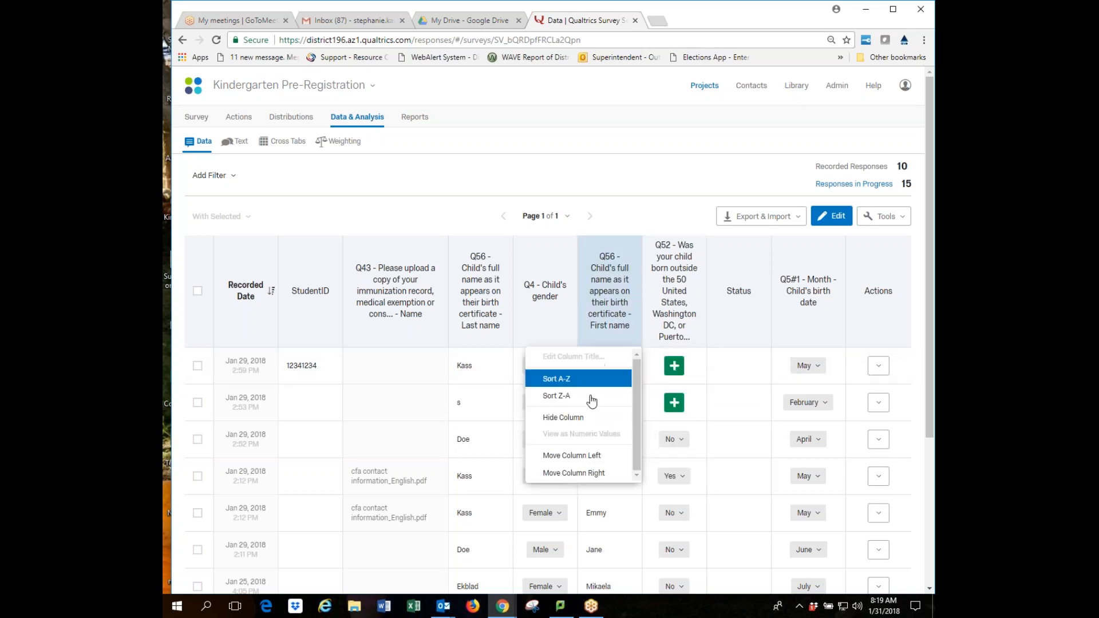
{"action": "left_click", "coordinate": [573, 458]}
{"action": "left_click", "coordinate": [542, 339]}
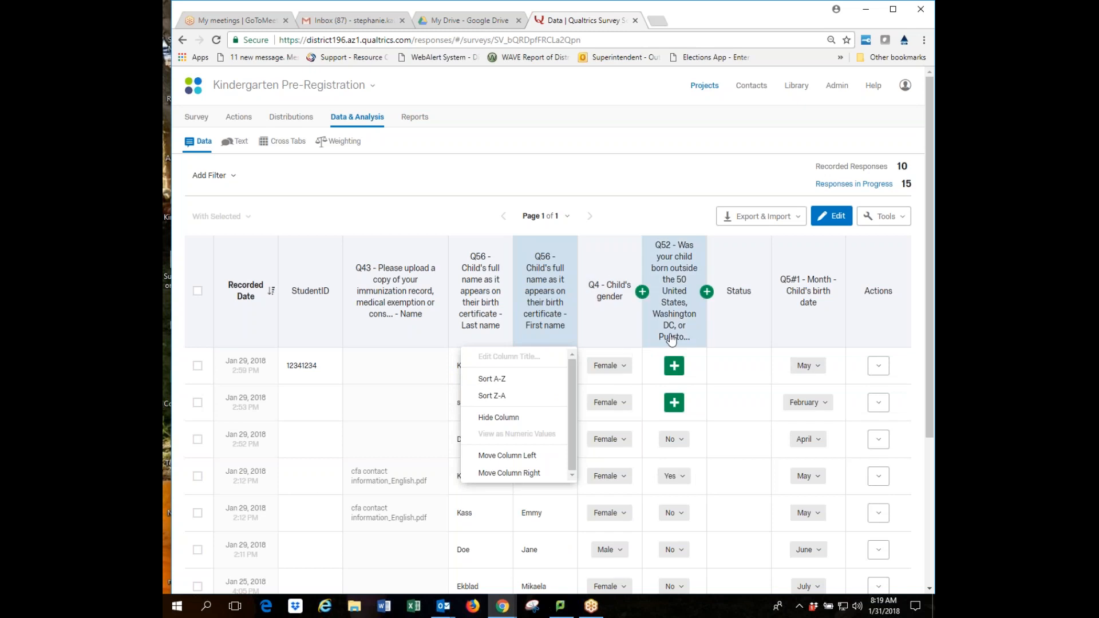
Open and dismiss the Status column options, then open the fourth response's actions.
{"action": "left_click", "coordinate": [738, 336]}
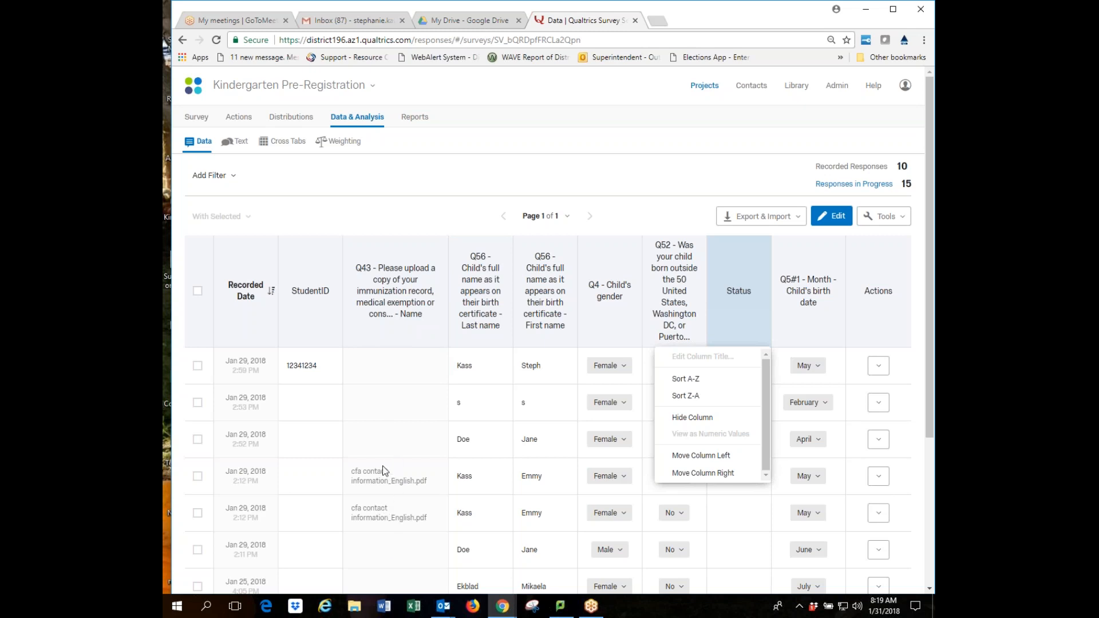
{"action": "left_click", "coordinate": [424, 475]}
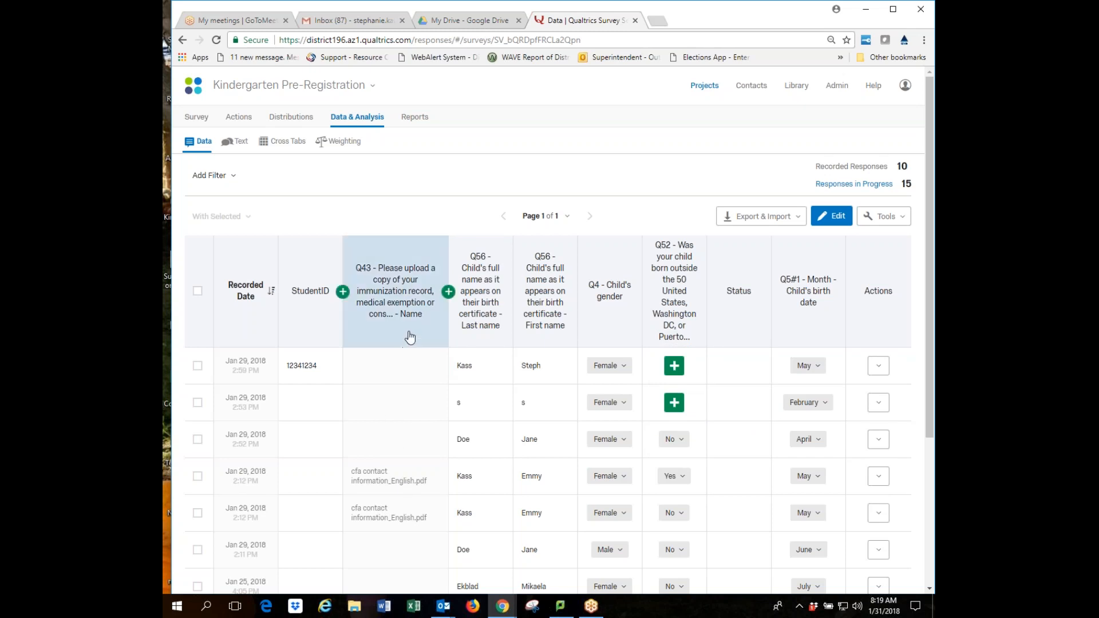
{"action": "left_click", "coordinate": [879, 477]}
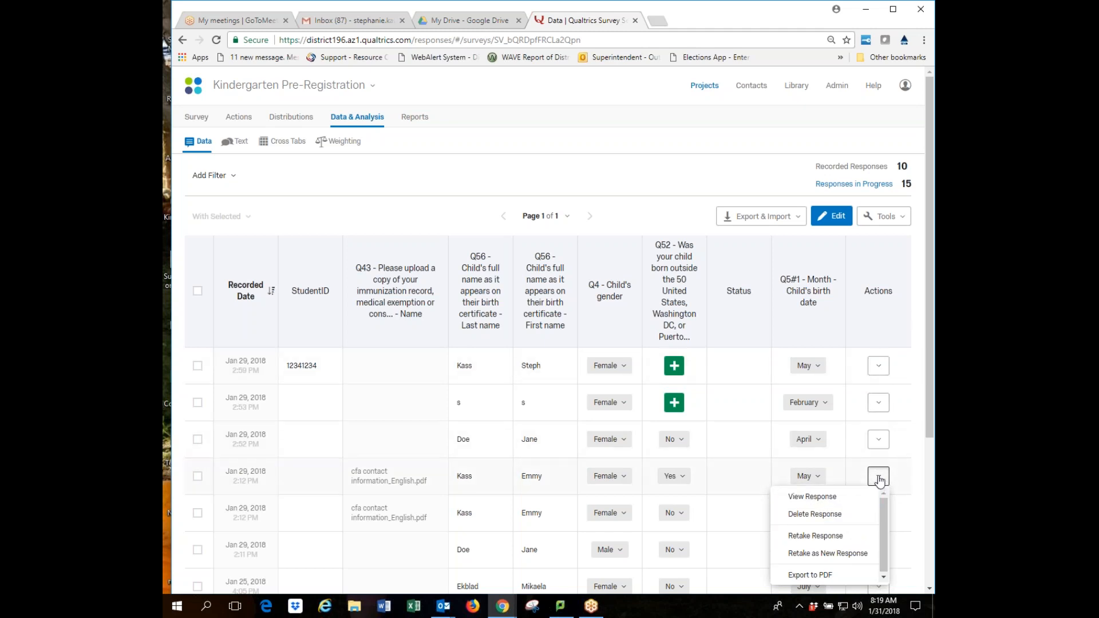
View the fourth response (duration 00:11:36) down to its Q46 upload, cfa contact information_Soomali.pdf.
{"action": "left_click", "coordinate": [815, 497]}
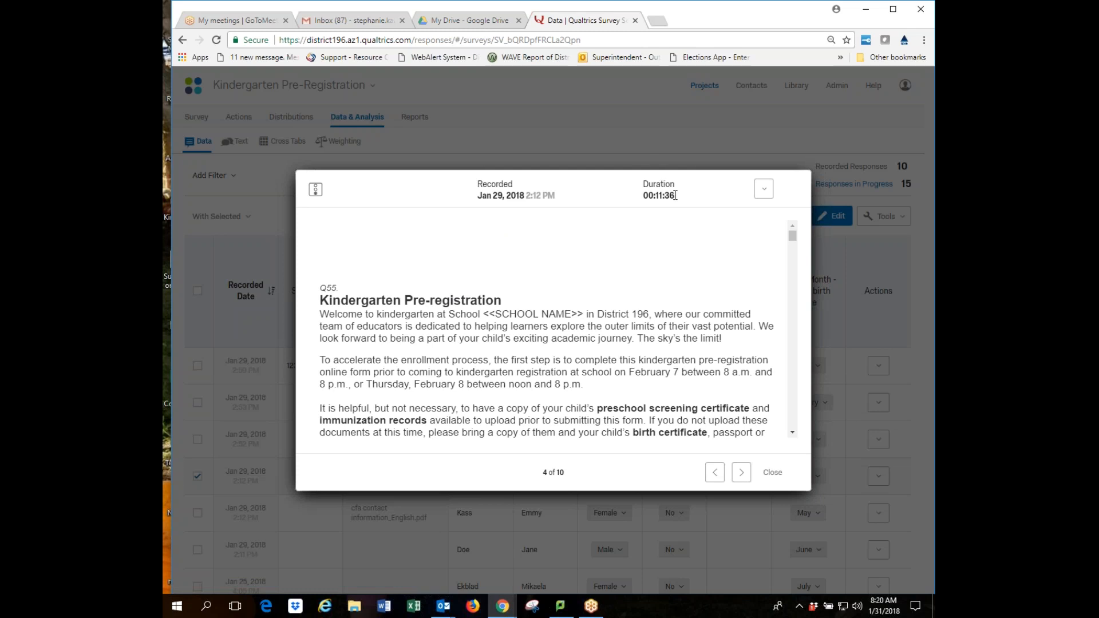
{"action": "left_click_drag", "start_coordinate": [666, 196], "coordinate": [690, 195]}
{"action": "left_click", "coordinate": [689, 197]}
{"action": "scroll", "coordinate": [656, 322], "scroll_direction": "down", "scroll_amount": 15}
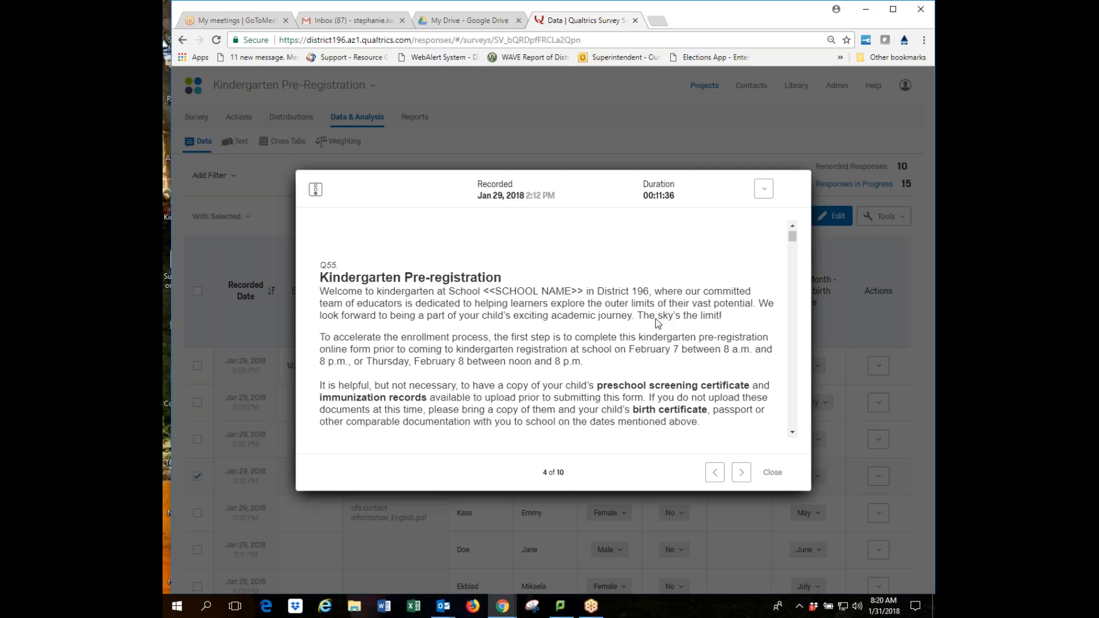
{"action": "scroll", "coordinate": [655, 317], "scroll_direction": "down", "scroll_amount": 15}
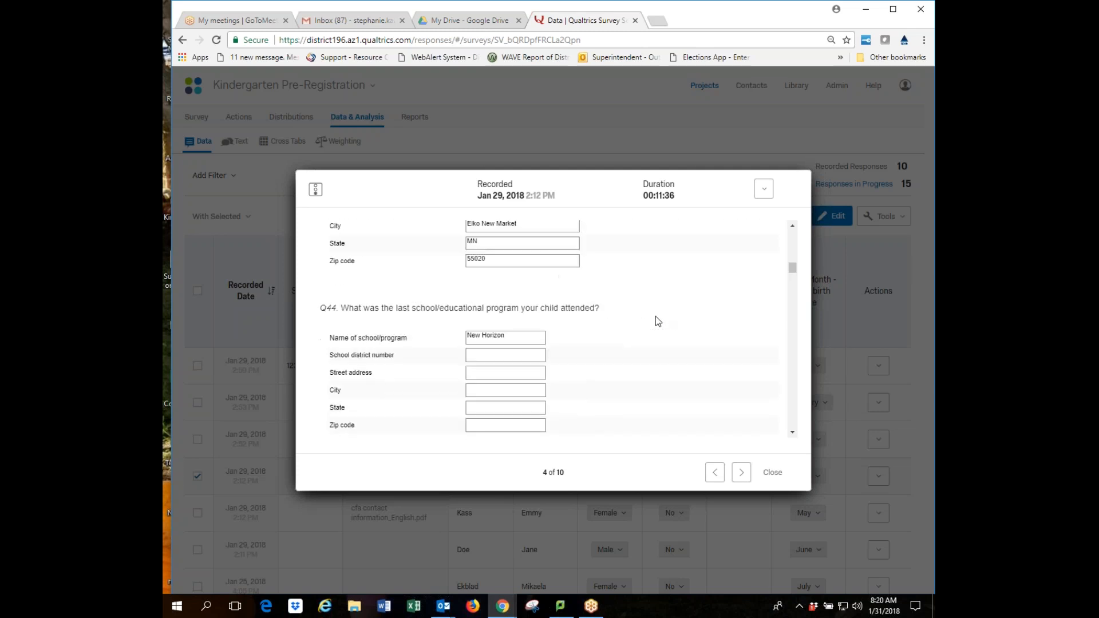
{"action": "scroll", "coordinate": [656, 314], "scroll_direction": "down", "scroll_amount": 10}
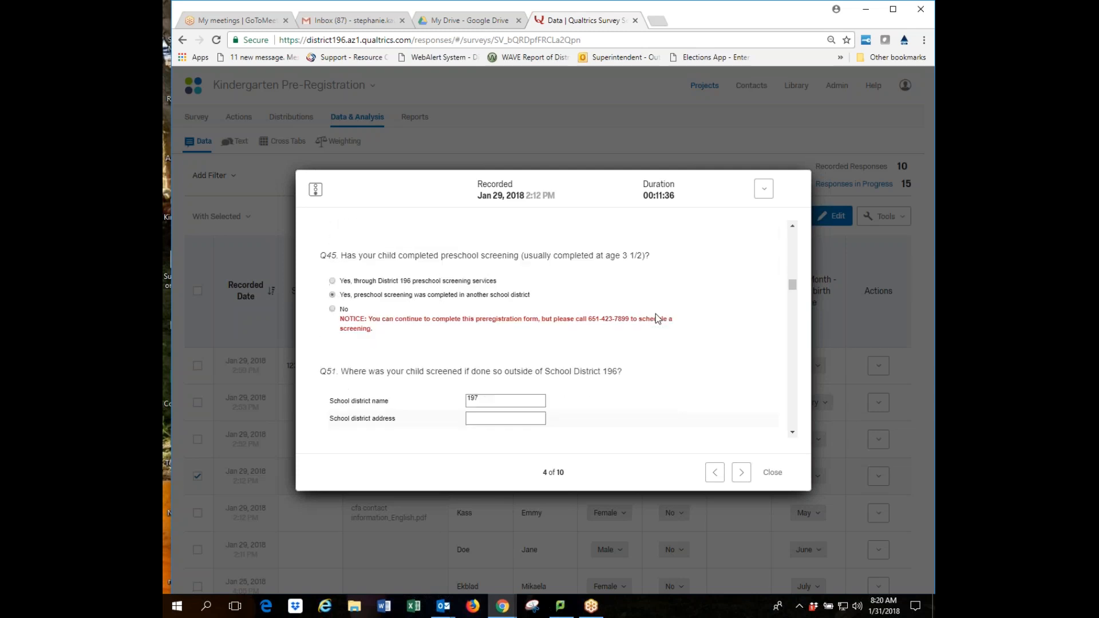
{"action": "scroll", "coordinate": [655, 311], "scroll_direction": "up", "scroll_amount": 3}
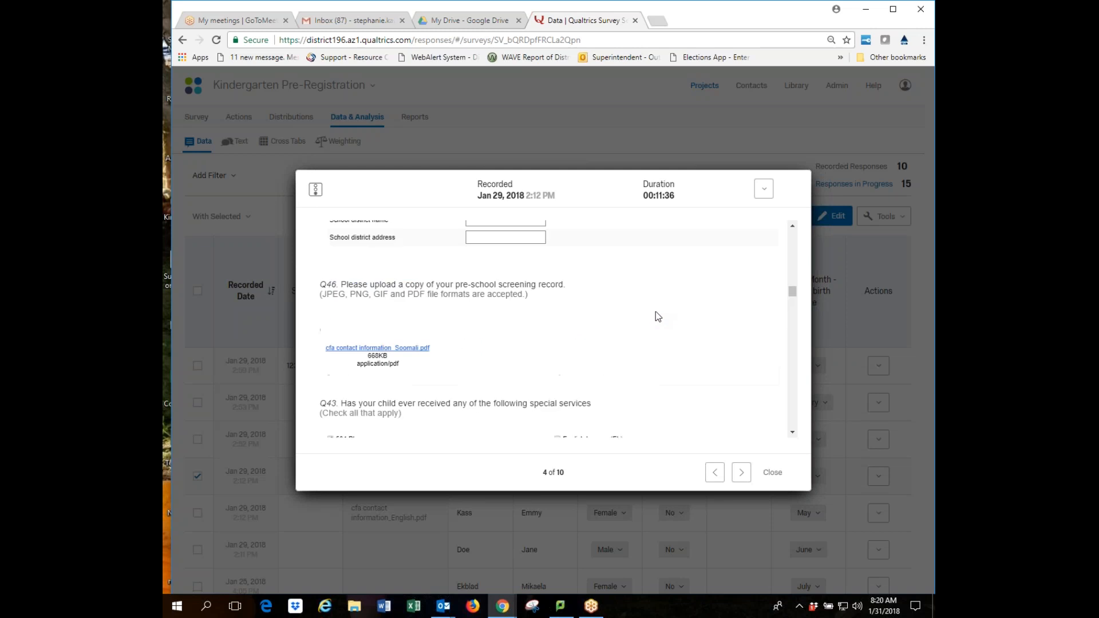
{"action": "left_click", "coordinate": [391, 349]}
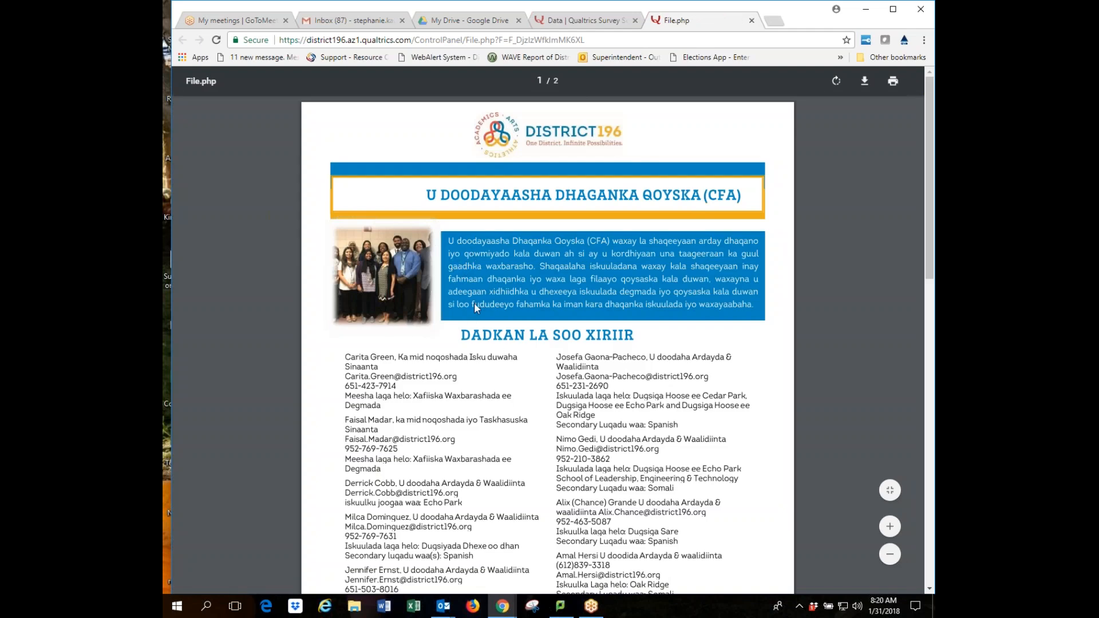
{"action": "left_click", "coordinate": [751, 21]}
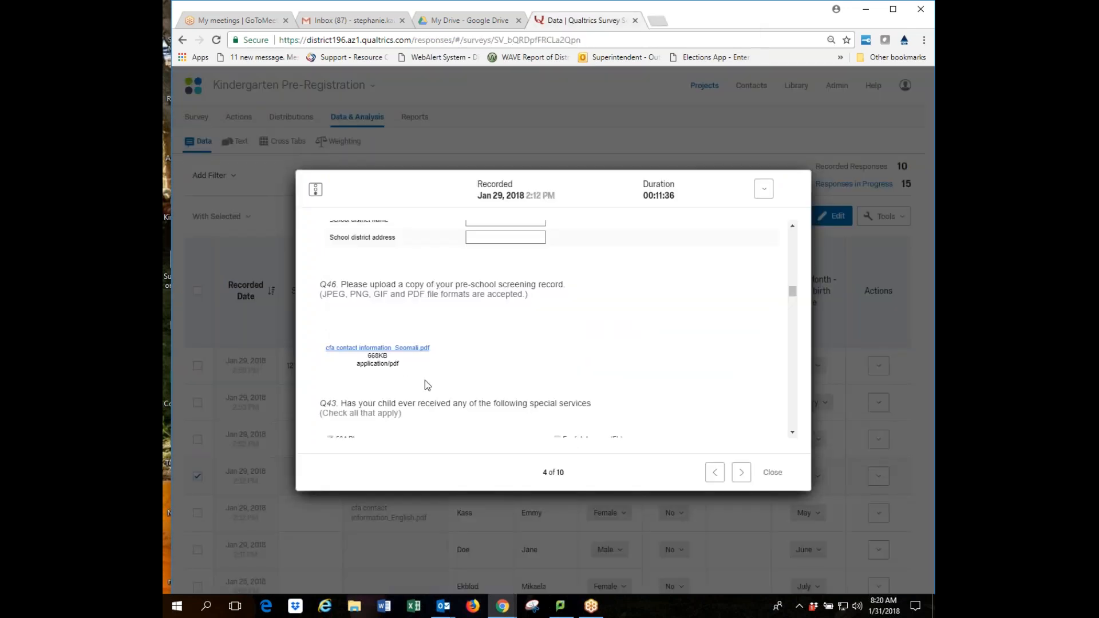
Review the fourth response's answers, including Yes to a District 196 interpreter and Spanish.
{"action": "scroll", "coordinate": [619, 341], "scroll_direction": "down", "scroll_amount": 3}
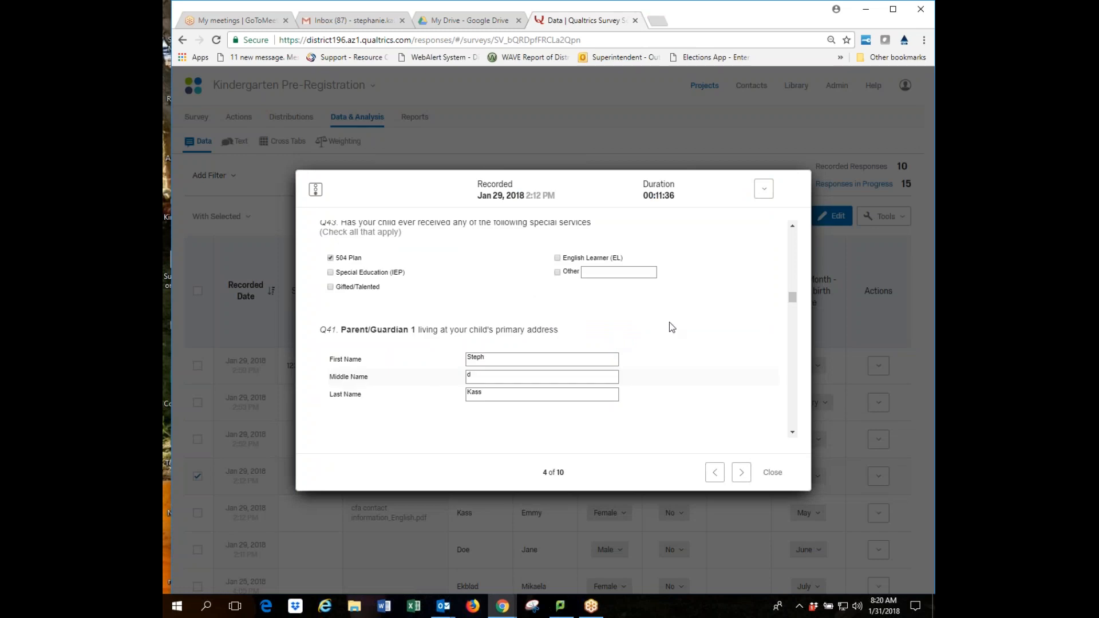
{"action": "scroll", "coordinate": [664, 331], "scroll_direction": "down", "scroll_amount": 5}
{"action": "scroll", "coordinate": [672, 328], "scroll_direction": "down", "scroll_amount": 5}
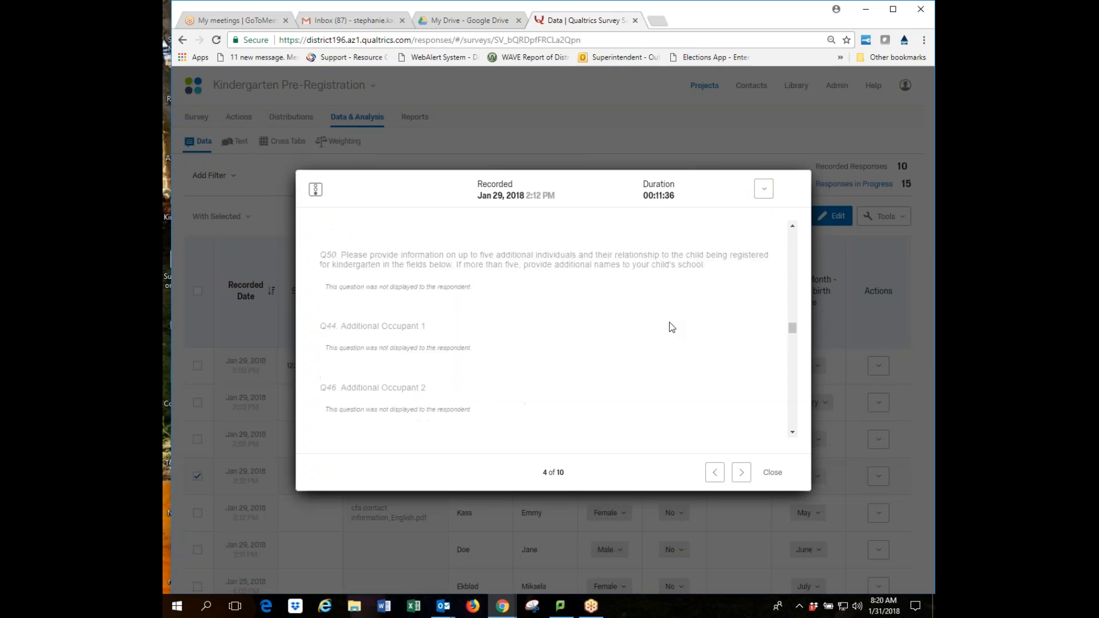
{"action": "scroll", "coordinate": [672, 328], "scroll_direction": "up", "scroll_amount": 3}
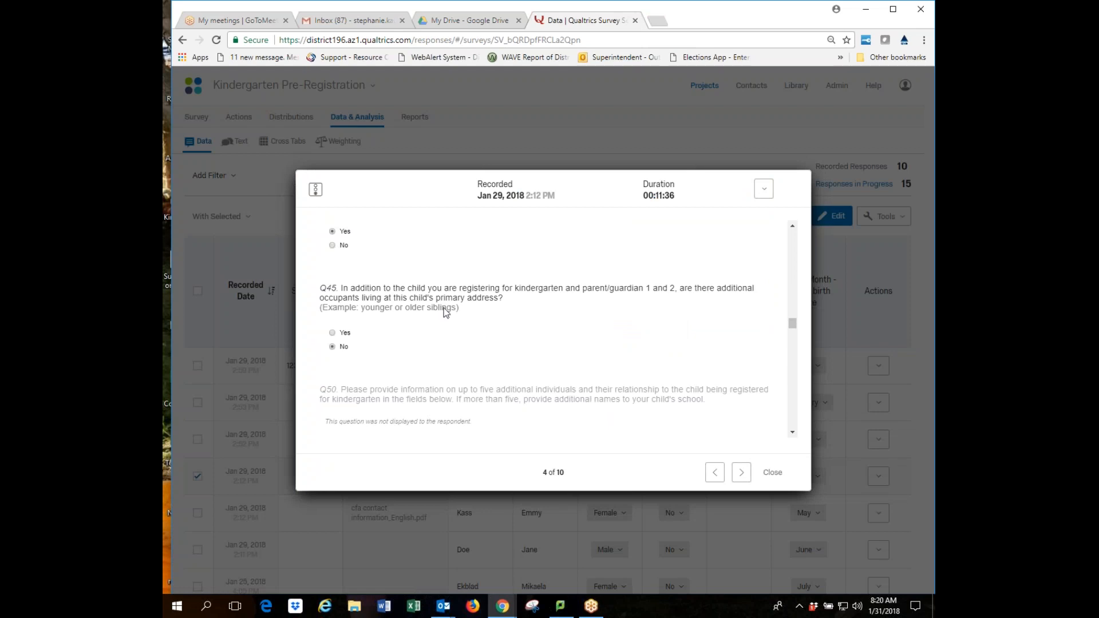
{"action": "scroll", "coordinate": [505, 335], "scroll_direction": "down", "scroll_amount": 3}
{"action": "scroll", "coordinate": [505, 335], "scroll_direction": "up", "scroll_amount": 2}
{"action": "scroll", "coordinate": [505, 335], "scroll_direction": "down", "scroll_amount": 2}
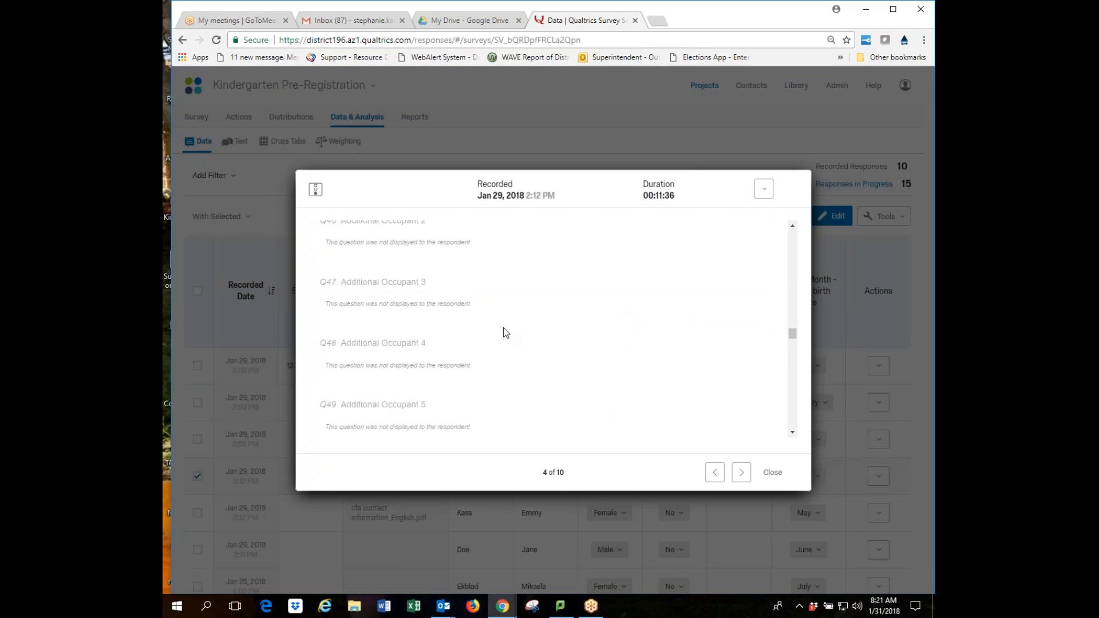
{"action": "scroll", "coordinate": [506, 332], "scroll_direction": "up", "scroll_amount": 2}
{"action": "scroll", "coordinate": [506, 330], "scroll_direction": "down", "scroll_amount": 2}
{"action": "scroll", "coordinate": [506, 329], "scroll_direction": "up", "scroll_amount": 3}
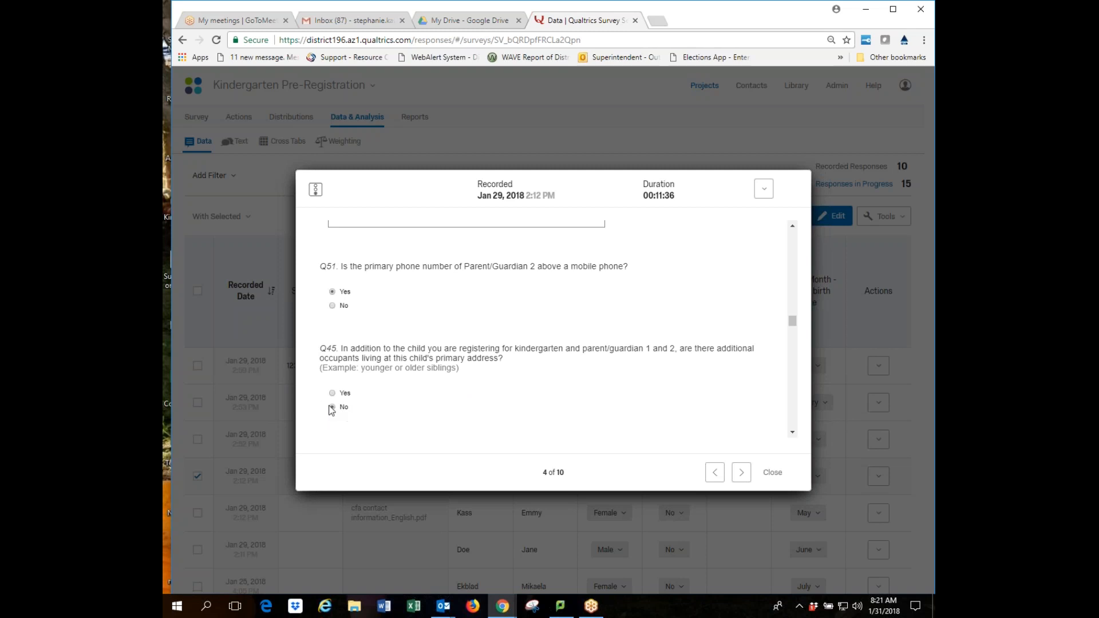
{"action": "scroll", "coordinate": [496, 408], "scroll_direction": "down", "scroll_amount": 1}
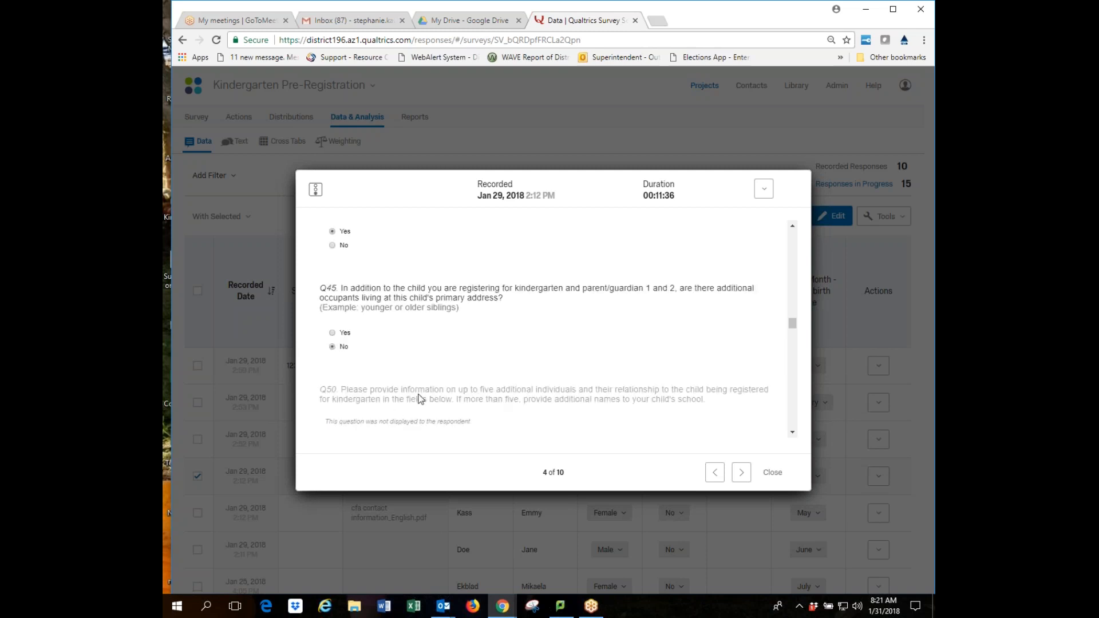
{"action": "scroll", "coordinate": [421, 395], "scroll_direction": "down", "scroll_amount": 2}
{"action": "scroll", "coordinate": [403, 343], "scroll_direction": "down", "scroll_amount": 1}
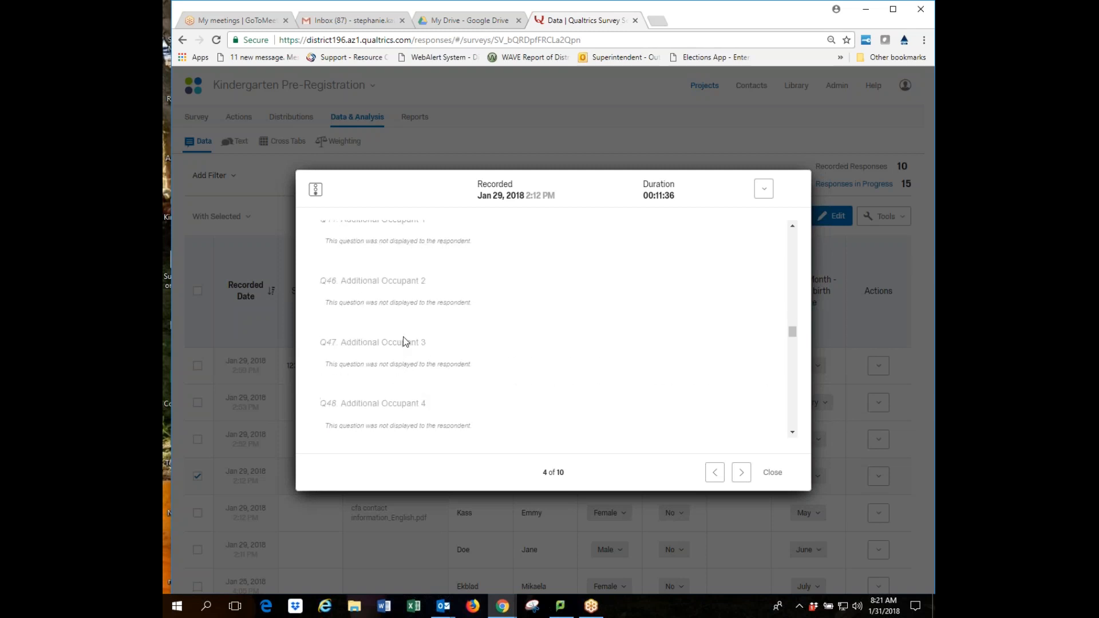
{"action": "scroll", "coordinate": [502, 336], "scroll_direction": "up", "scroll_amount": 2}
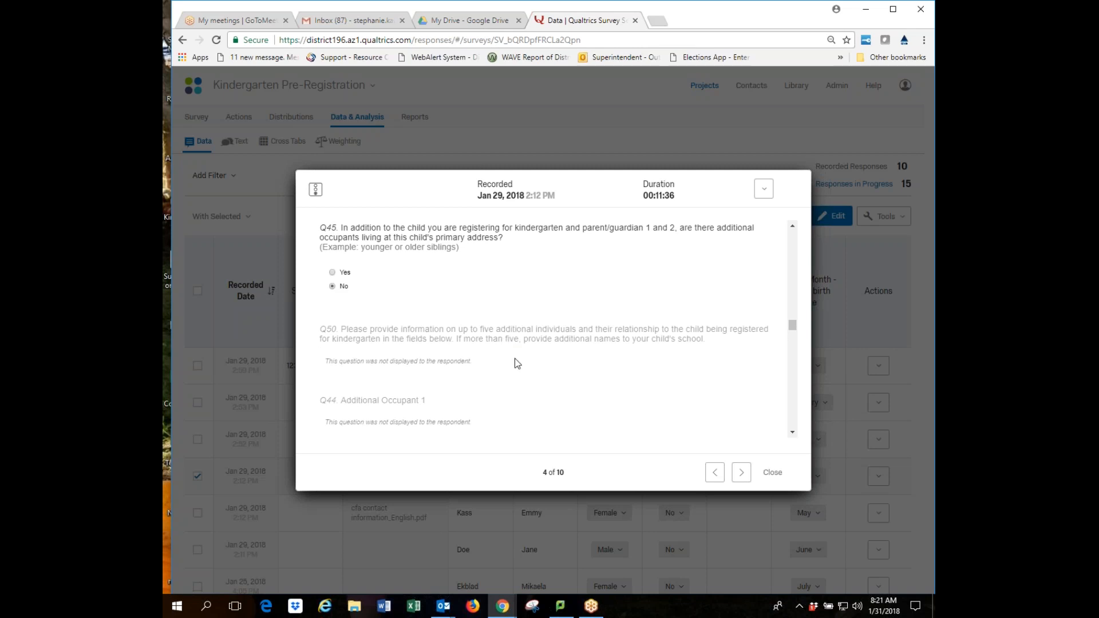
{"action": "scroll", "coordinate": [629, 366], "scroll_direction": "down", "scroll_amount": 2}
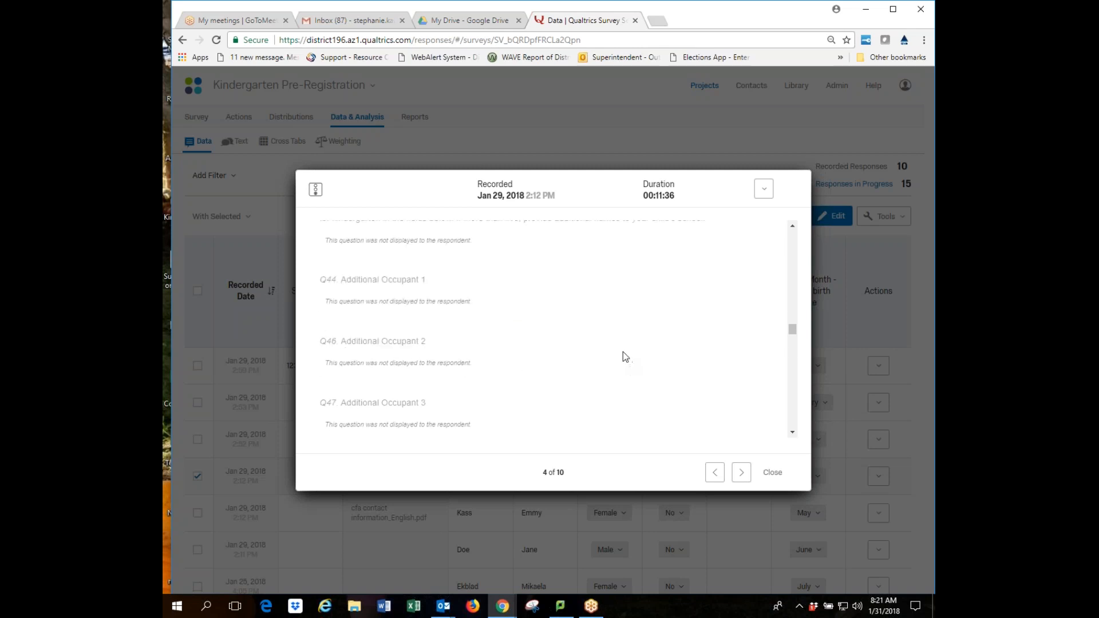
{"action": "scroll", "coordinate": [623, 354], "scroll_direction": "down", "scroll_amount": 2}
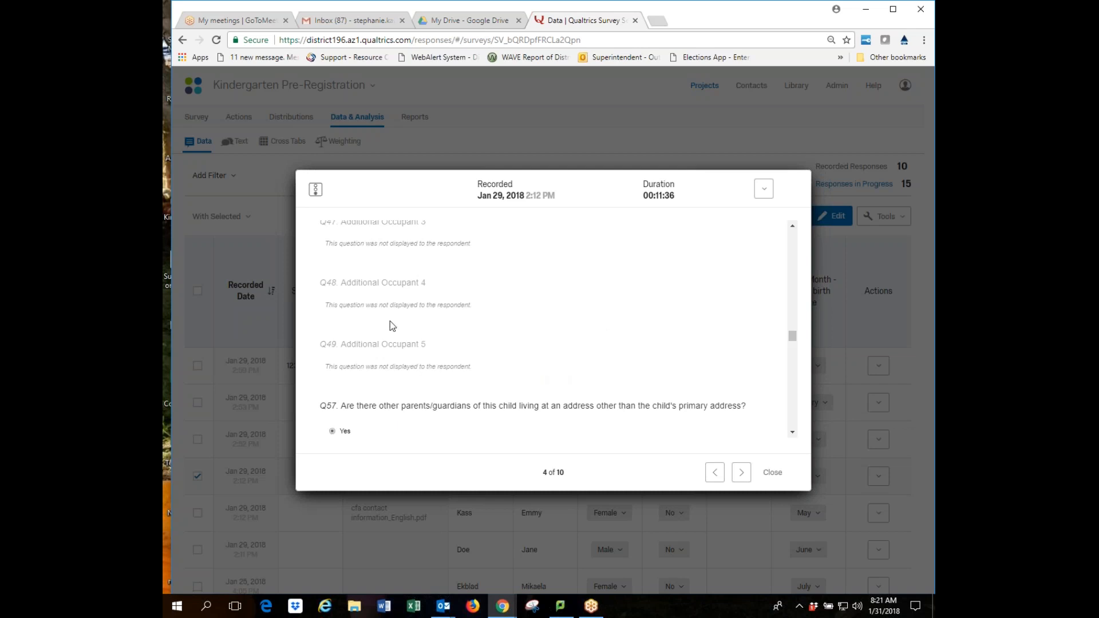
Reach the response's location data and show its delete, retake and export options.
{"action": "scroll", "coordinate": [646, 316], "scroll_direction": "down", "scroll_amount": 2}
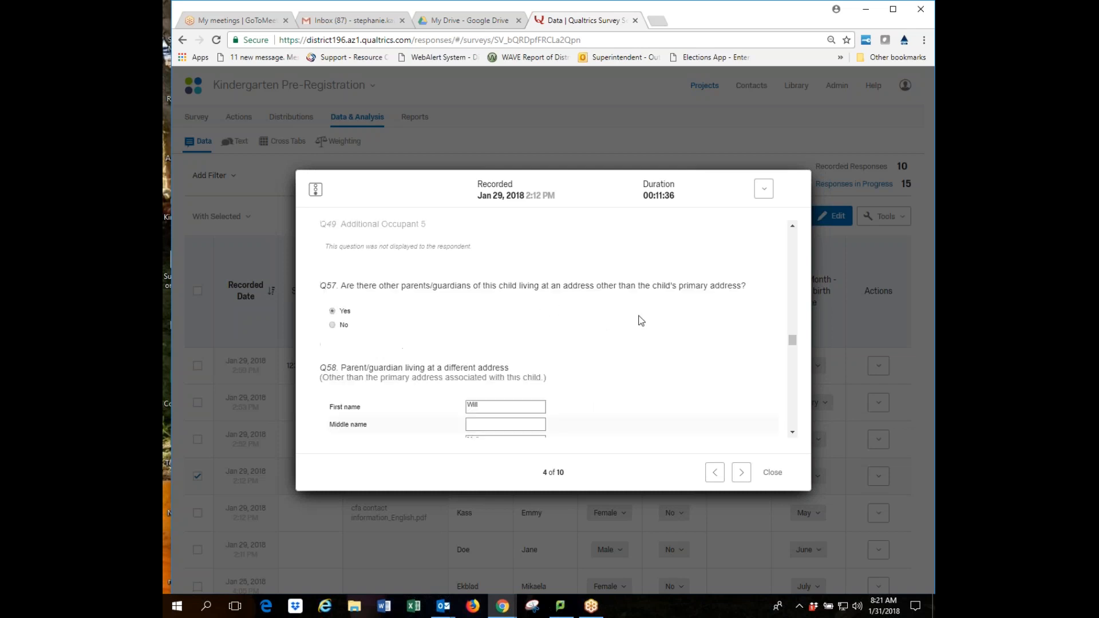
{"action": "scroll", "coordinate": [666, 322], "scroll_direction": "down", "scroll_amount": 1}
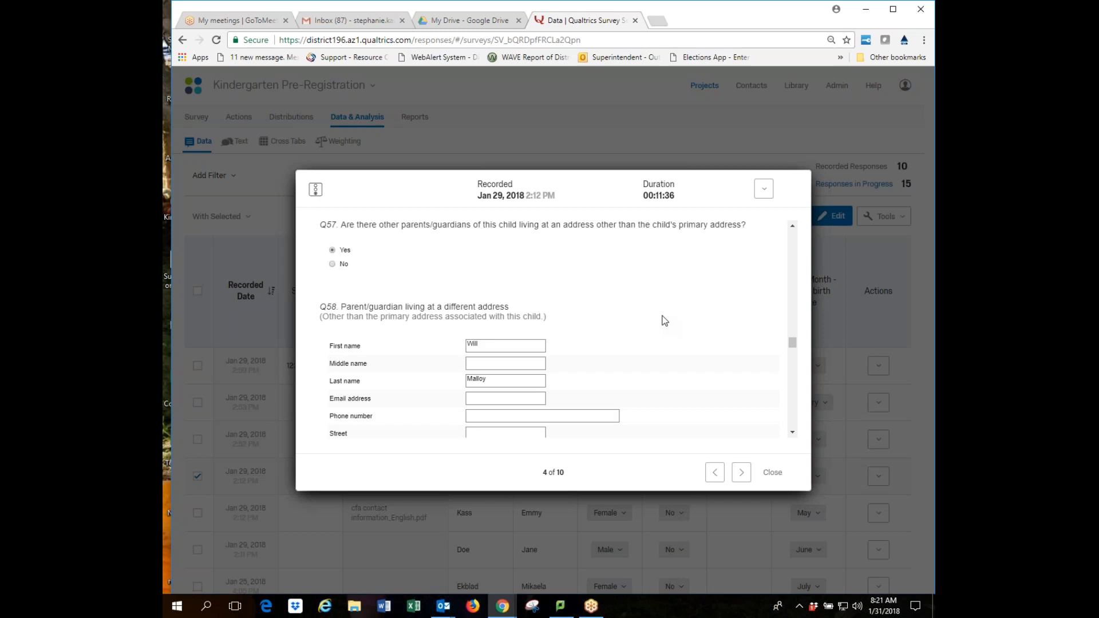
{"action": "scroll", "coordinate": [664, 320], "scroll_direction": "down", "scroll_amount": 2}
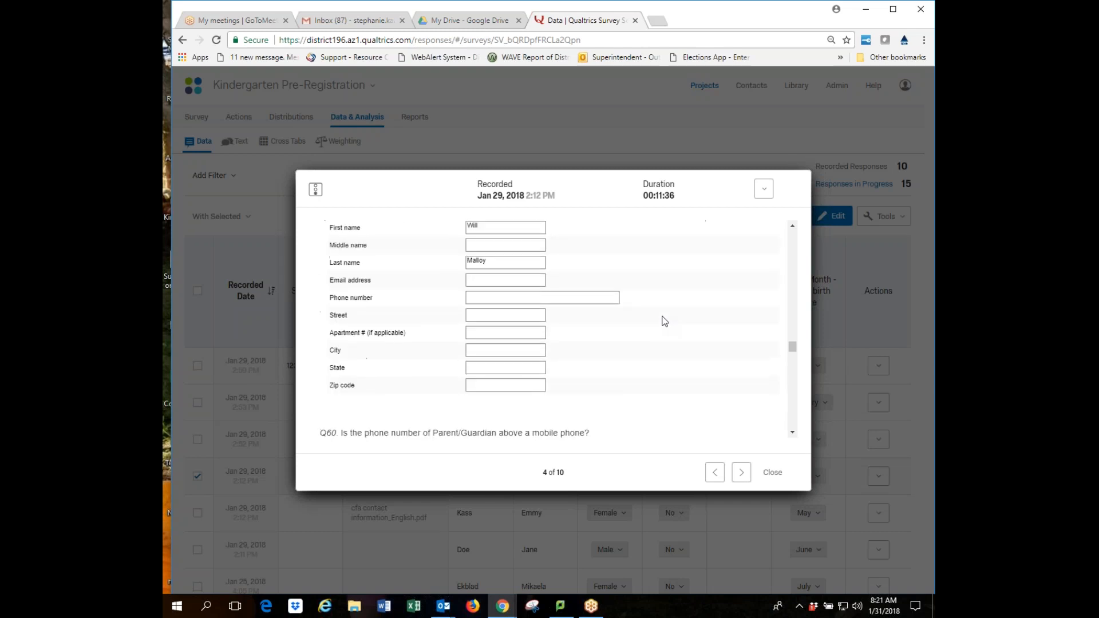
{"action": "scroll", "coordinate": [664, 320], "scroll_direction": "down", "scroll_amount": 10}
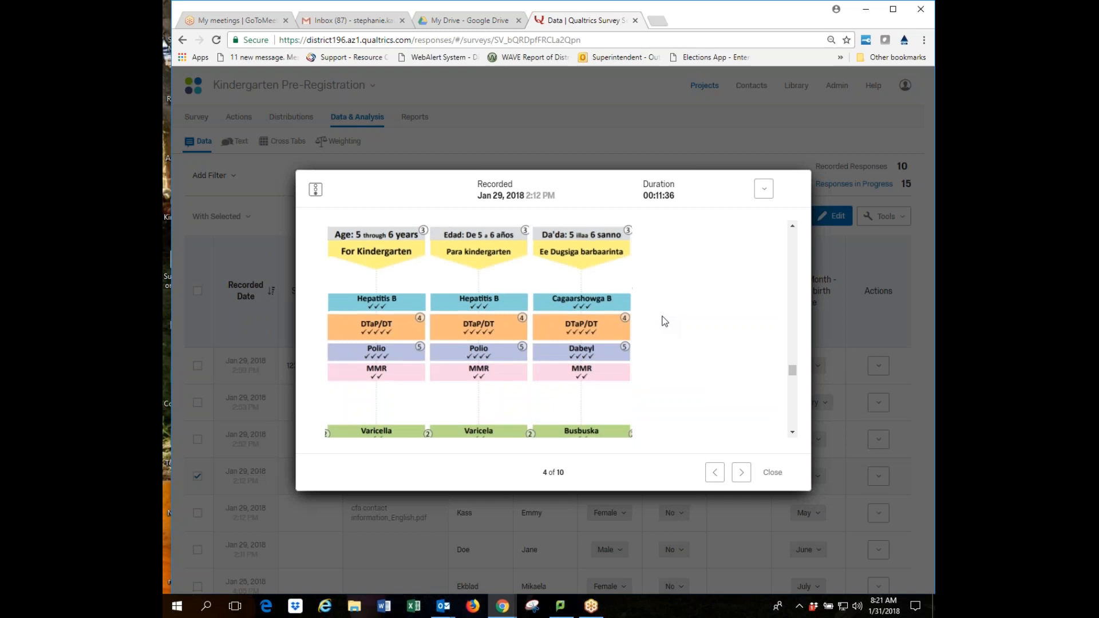
{"action": "scroll", "coordinate": [664, 321], "scroll_direction": "down", "scroll_amount": 10}
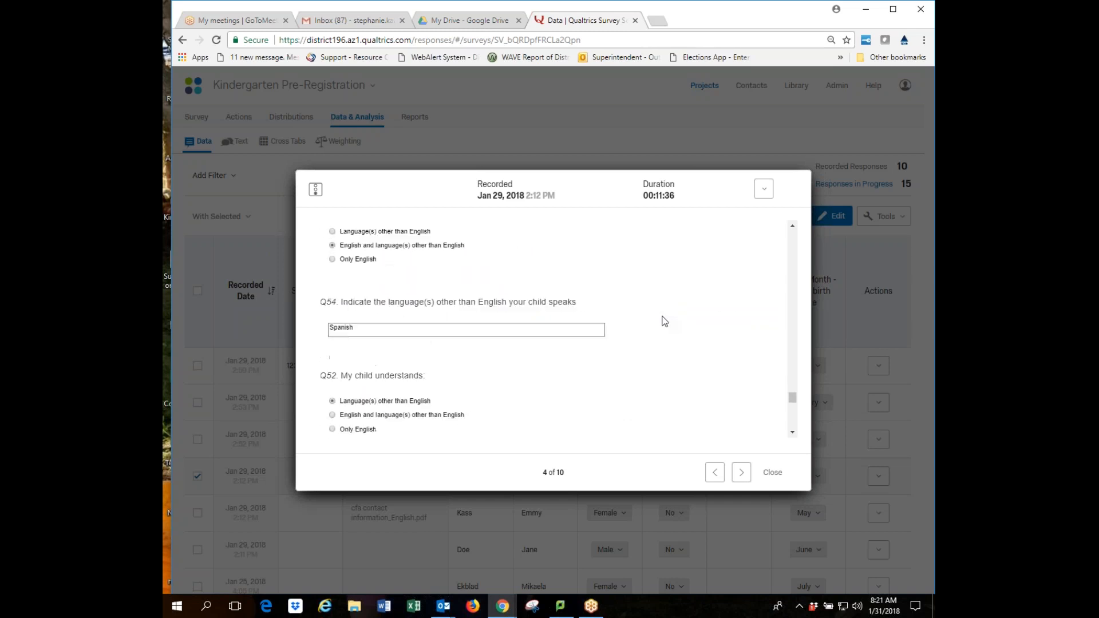
{"action": "scroll", "coordinate": [664, 321], "scroll_direction": "down", "scroll_amount": 4}
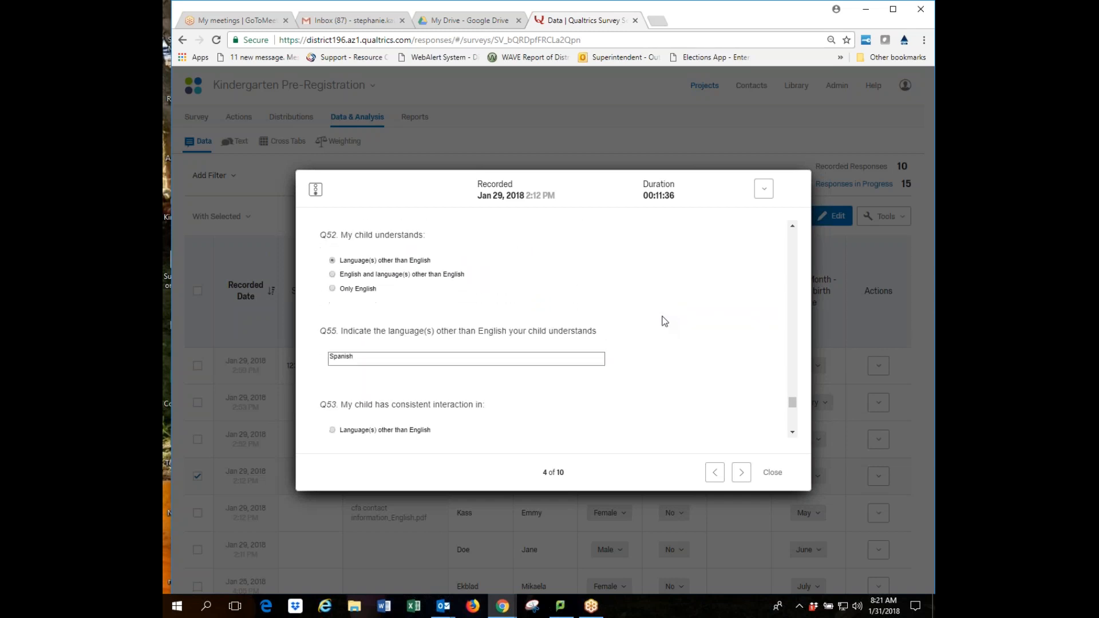
{"action": "scroll", "coordinate": [665, 321], "scroll_direction": "down", "scroll_amount": 6}
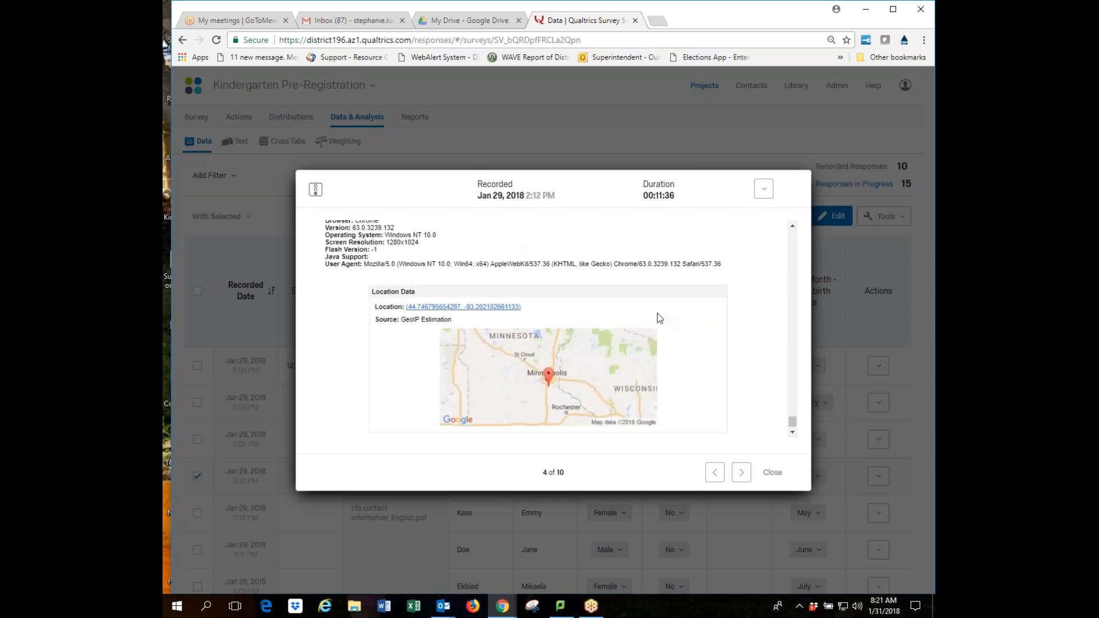
{"action": "scroll", "coordinate": [678, 310], "scroll_direction": "up", "scroll_amount": 8}
{"action": "left_click", "coordinate": [764, 189]}
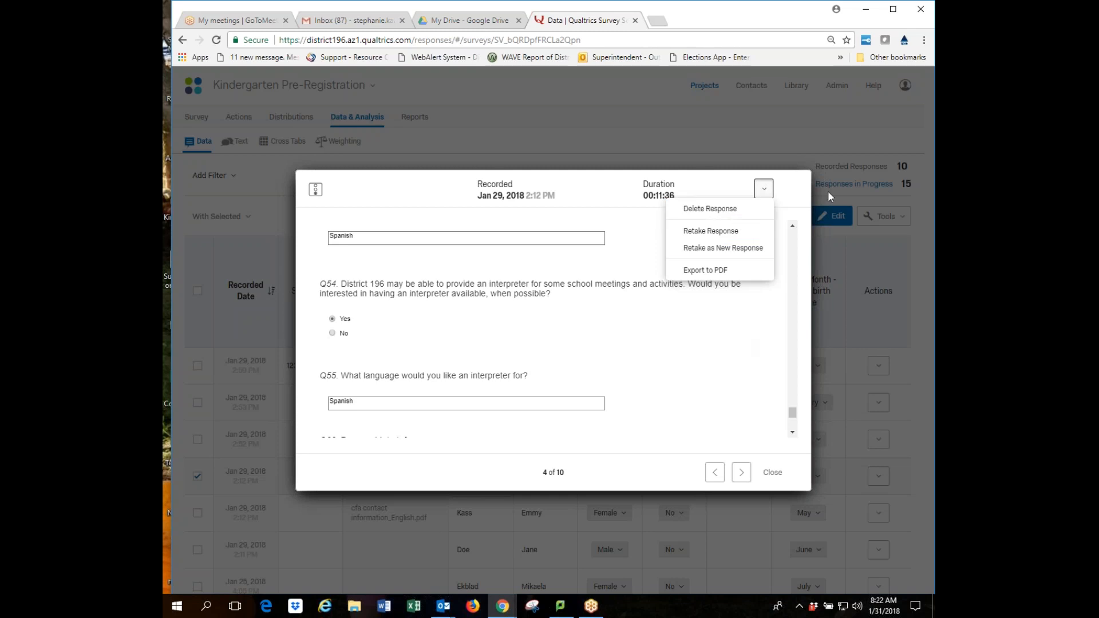
Dismiss the options list, advance to response 5 of 10, then close back to the Pre-Registration table.
{"action": "left_click", "coordinate": [764, 188]}
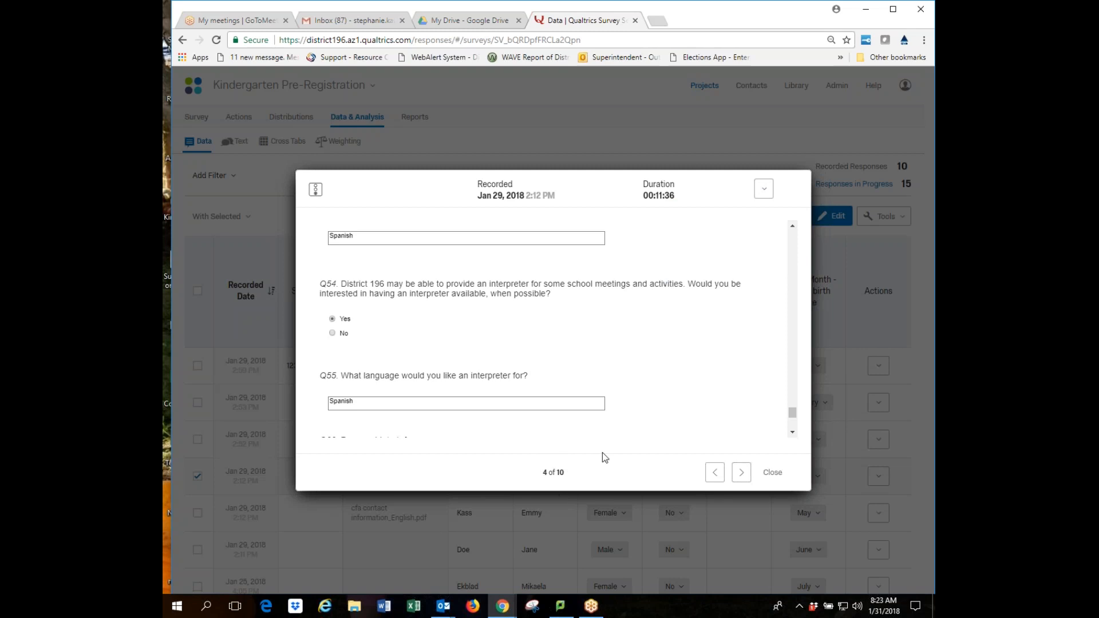
{"action": "left_click", "coordinate": [741, 473]}
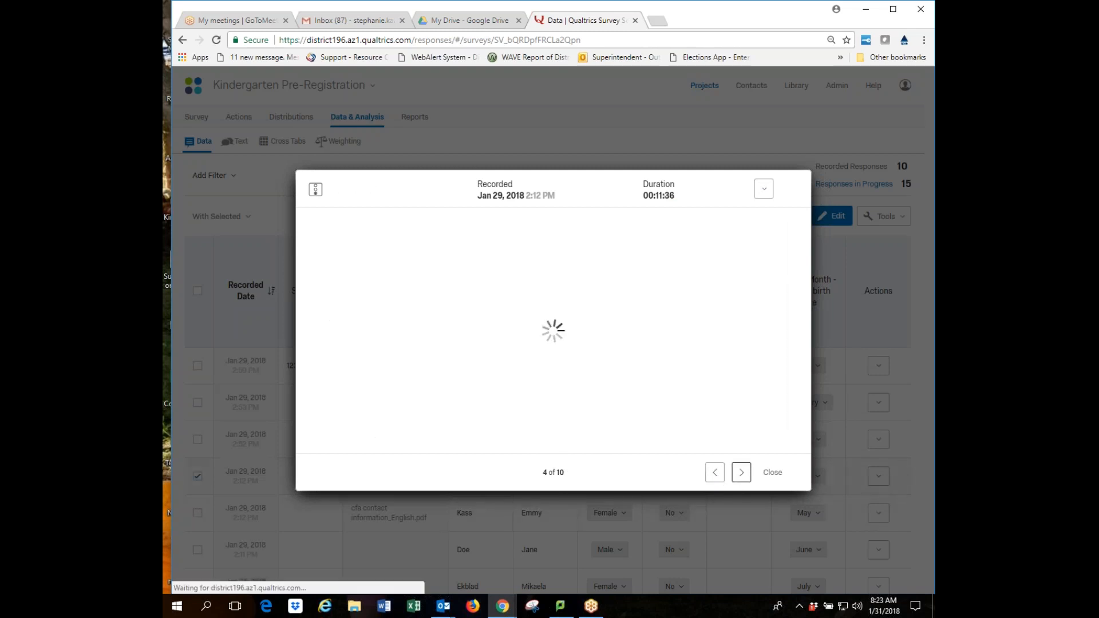
{"action": "left_click", "coordinate": [741, 473]}
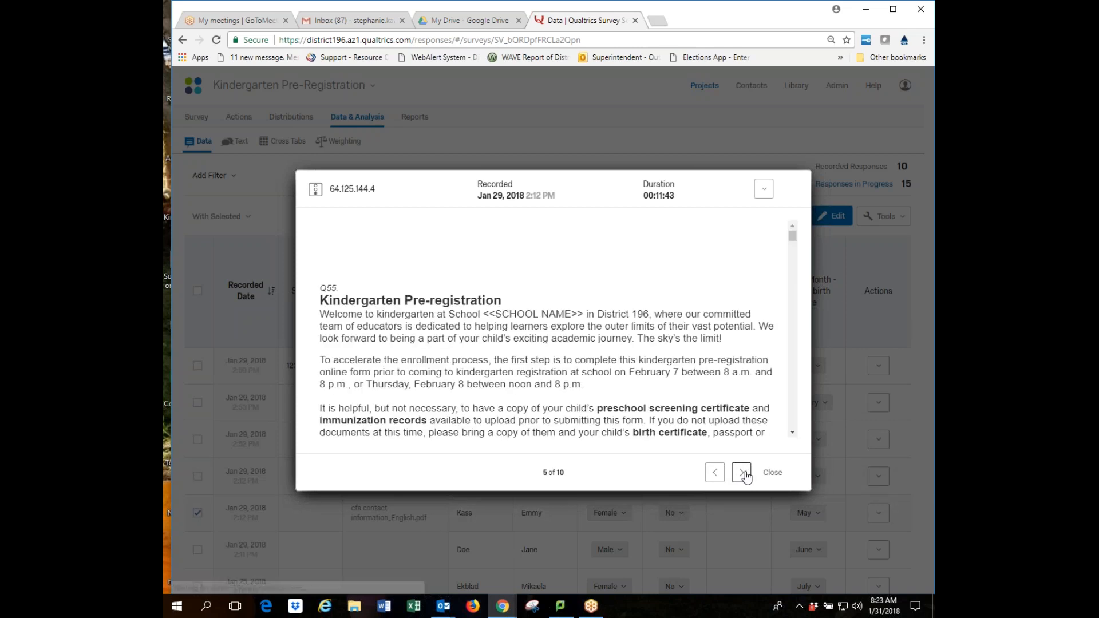
{"action": "scroll", "coordinate": [654, 373], "scroll_direction": "down", "scroll_amount": 10}
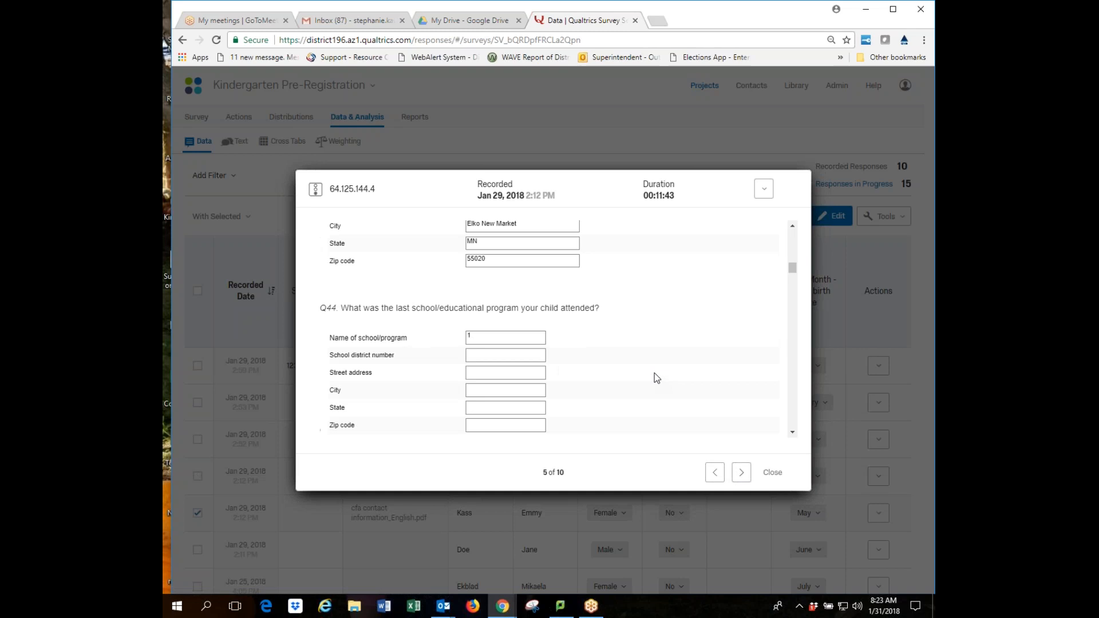
{"action": "left_click", "coordinate": [773, 473]}
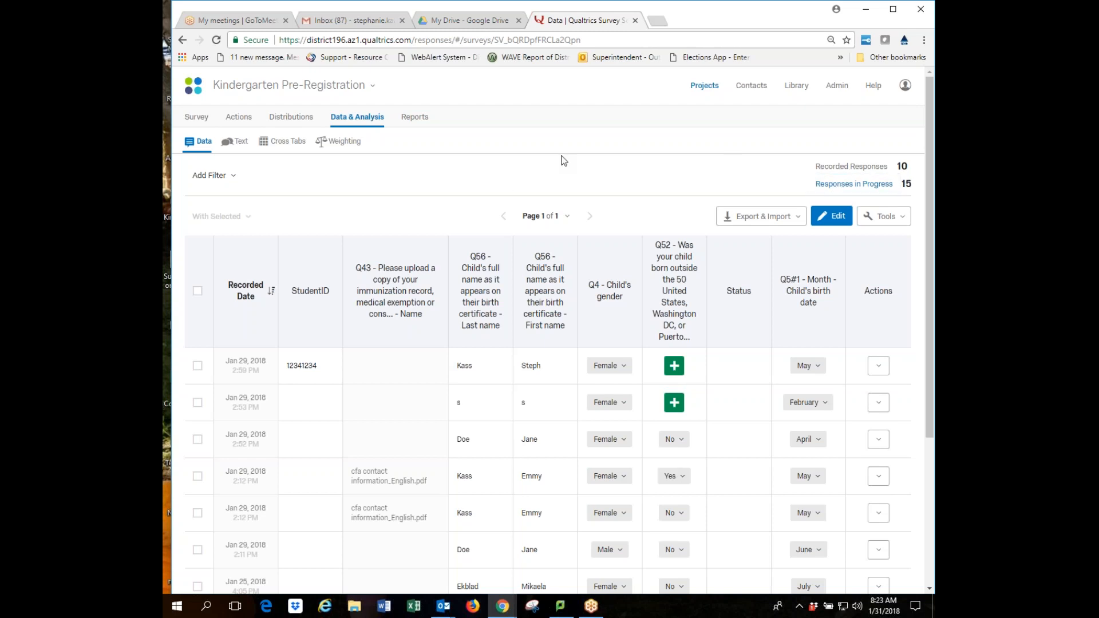
Open the KReg-GL project from the Kindergarten Registration section of the Projects list.
{"action": "left_click", "coordinate": [702, 91]}
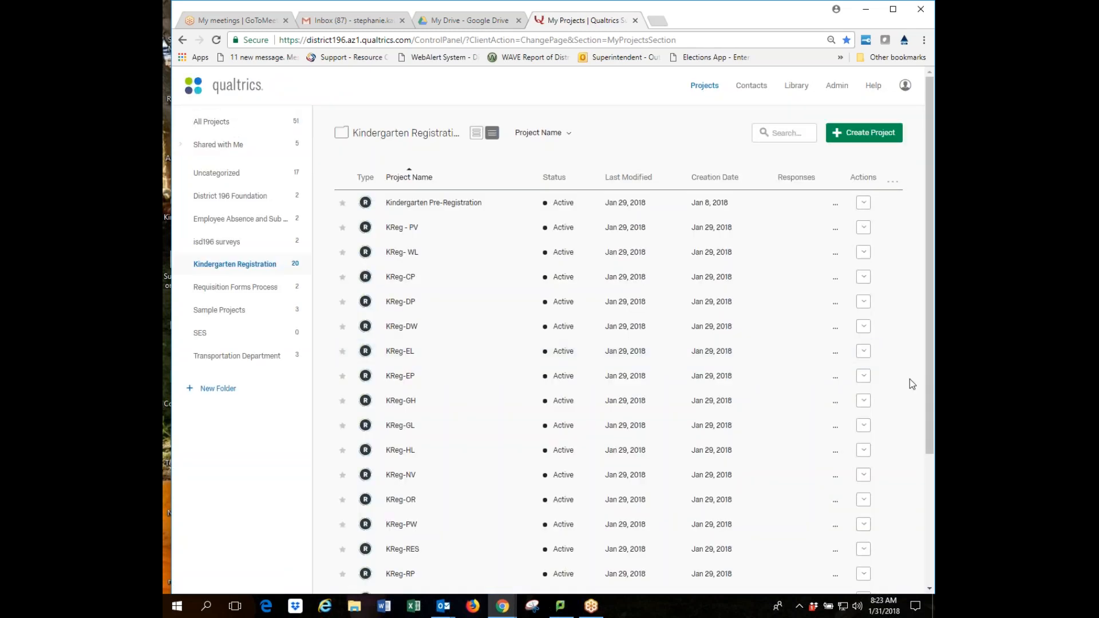
{"action": "scroll", "coordinate": [906, 382], "scroll_direction": "down", "scroll_amount": 3}
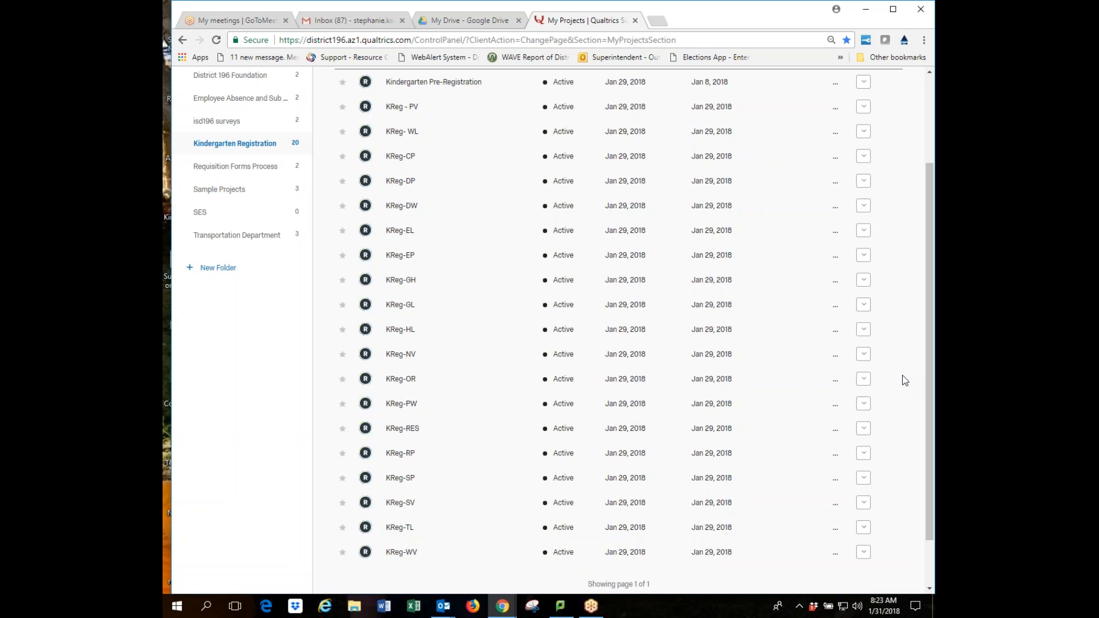
{"action": "scroll", "coordinate": [901, 372], "scroll_direction": "up", "scroll_amount": 3}
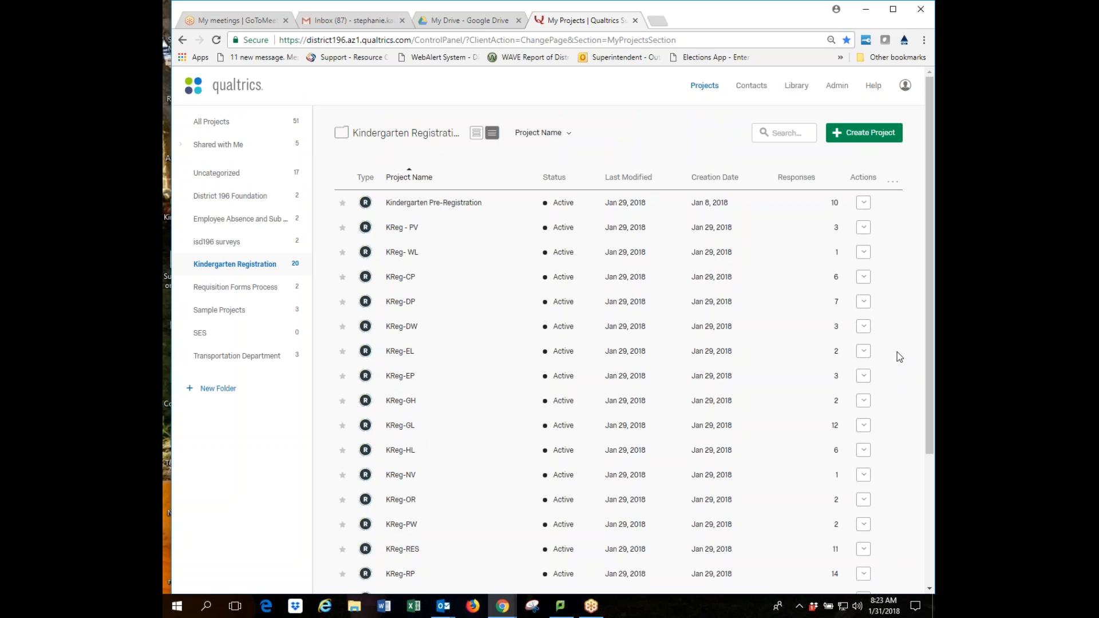
{"action": "scroll", "coordinate": [898, 352], "scroll_direction": "down", "scroll_amount": 1}
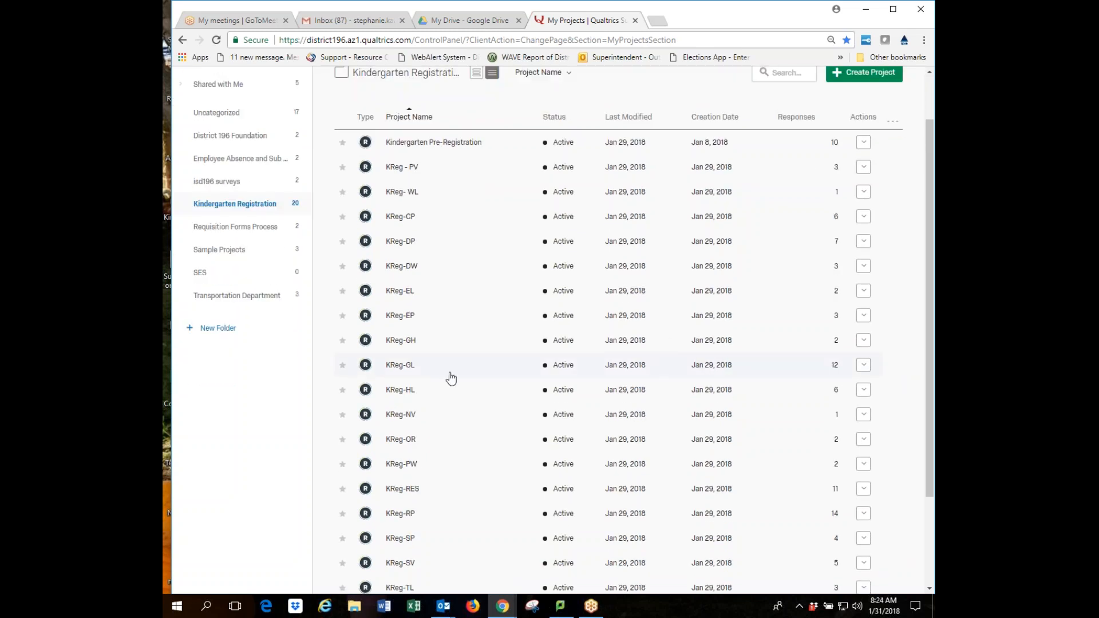
{"action": "left_click", "coordinate": [410, 366]}
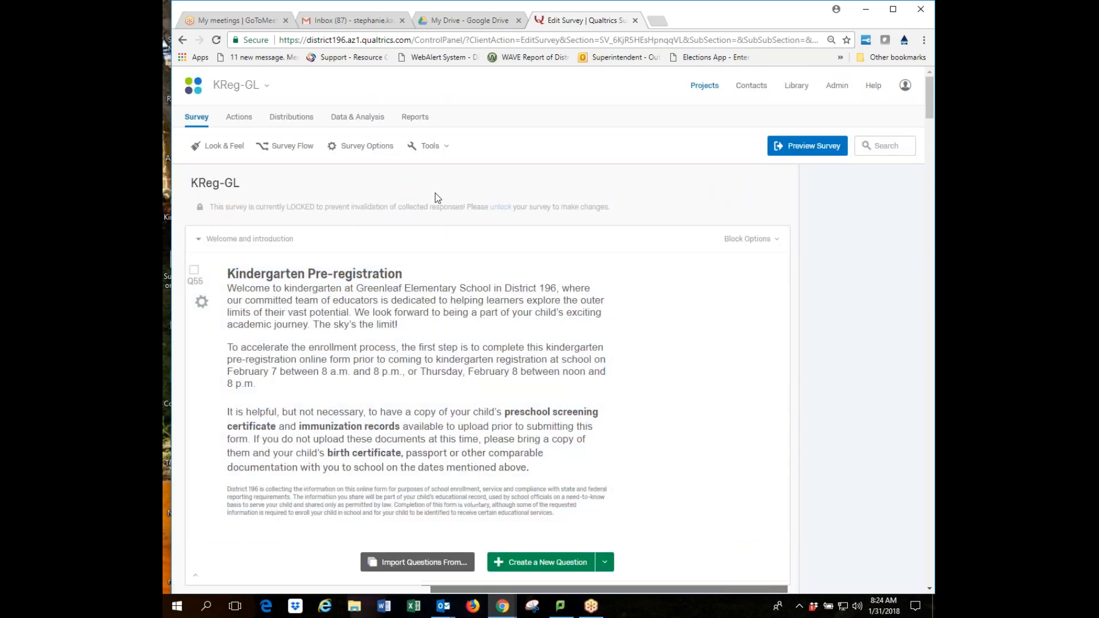
Open KReg-GL's Data & Analysis table with 12 recorded and 5 in-progress responses.
{"action": "left_click", "coordinate": [342, 121]}
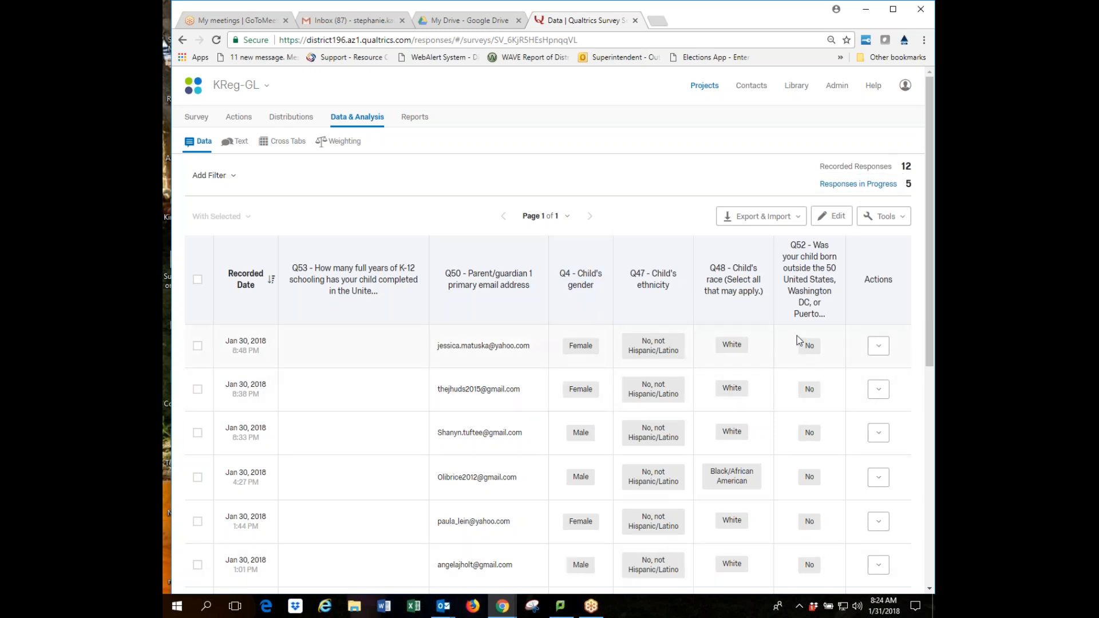
List KReg-GL's 5 in-progress responses with their start times, expiry dates and last questions.
{"action": "mouse_move", "coordinate": [796, 314]}
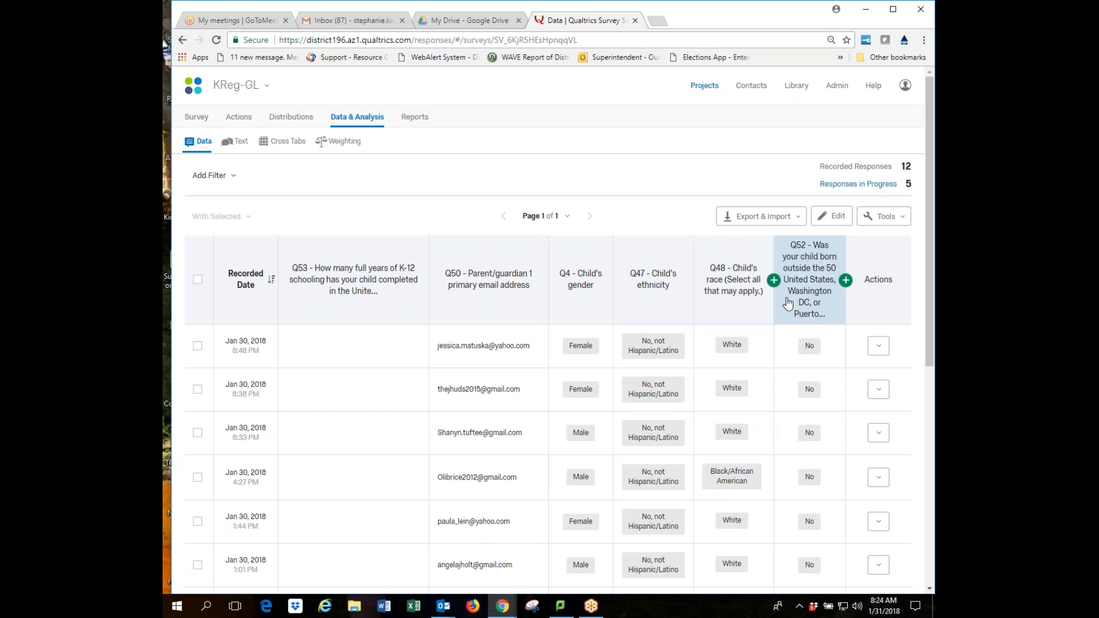
{"action": "left_click", "coordinate": [853, 184]}
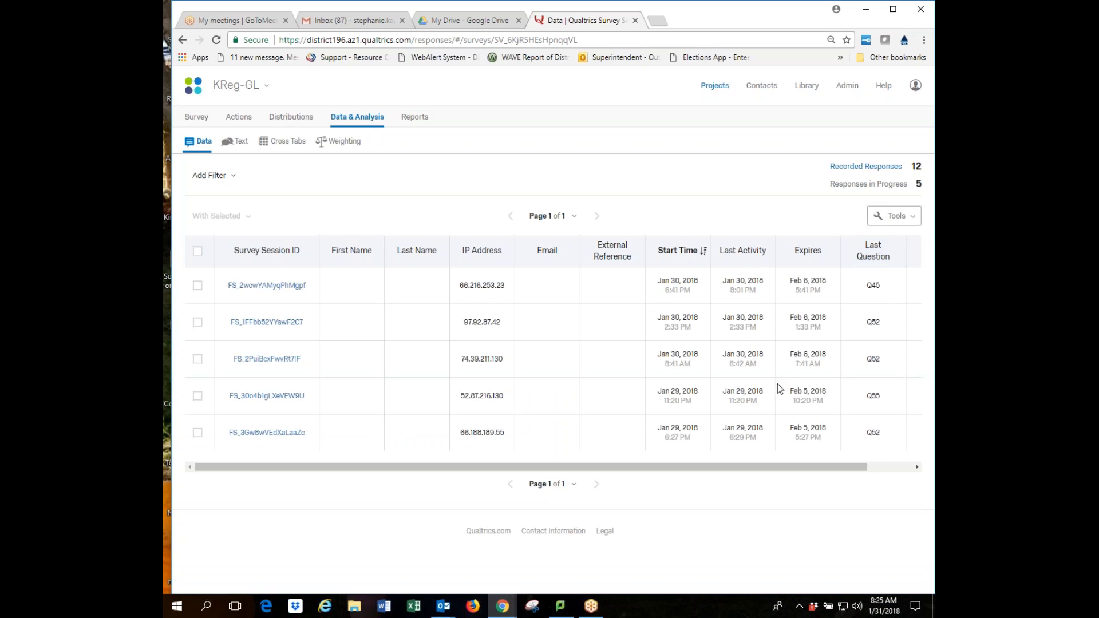
Zoom the browser out to 80% so the in-progress table's Progress column fits.
{"action": "key", "text": "ctrl+minus"}
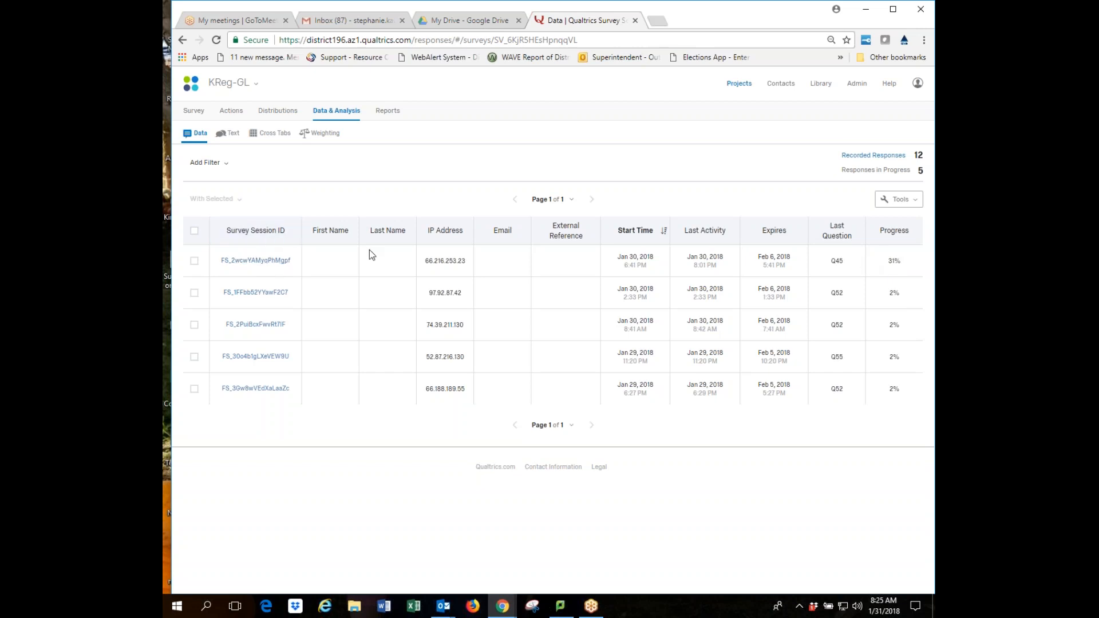
{"action": "left_click", "coordinate": [277, 262]}
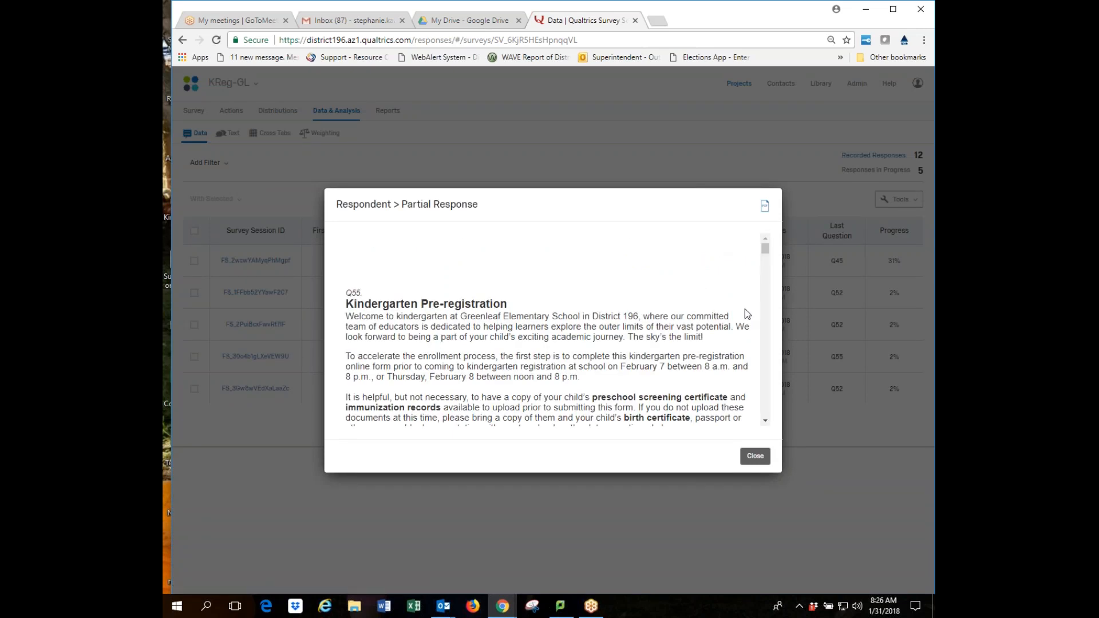
{"action": "left_click_drag", "start_coordinate": [766, 249], "coordinate": [767, 259]}
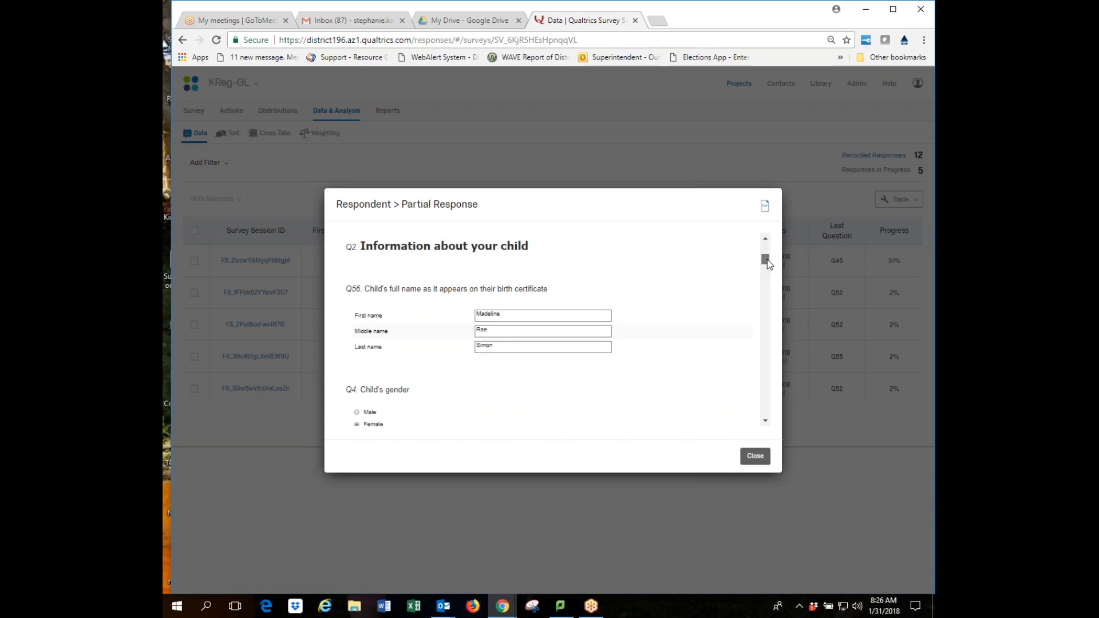
{"action": "left_click_drag", "start_coordinate": [768, 260], "coordinate": [765, 312]}
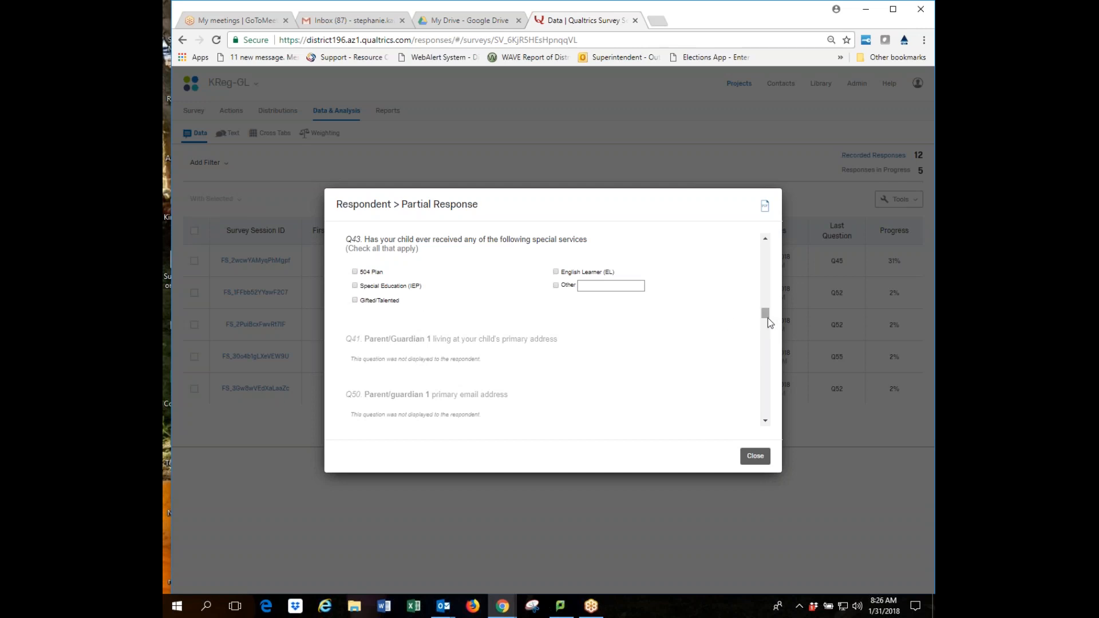
{"action": "scroll", "coordinate": [667, 358], "scroll_direction": "down", "scroll_amount": 10}
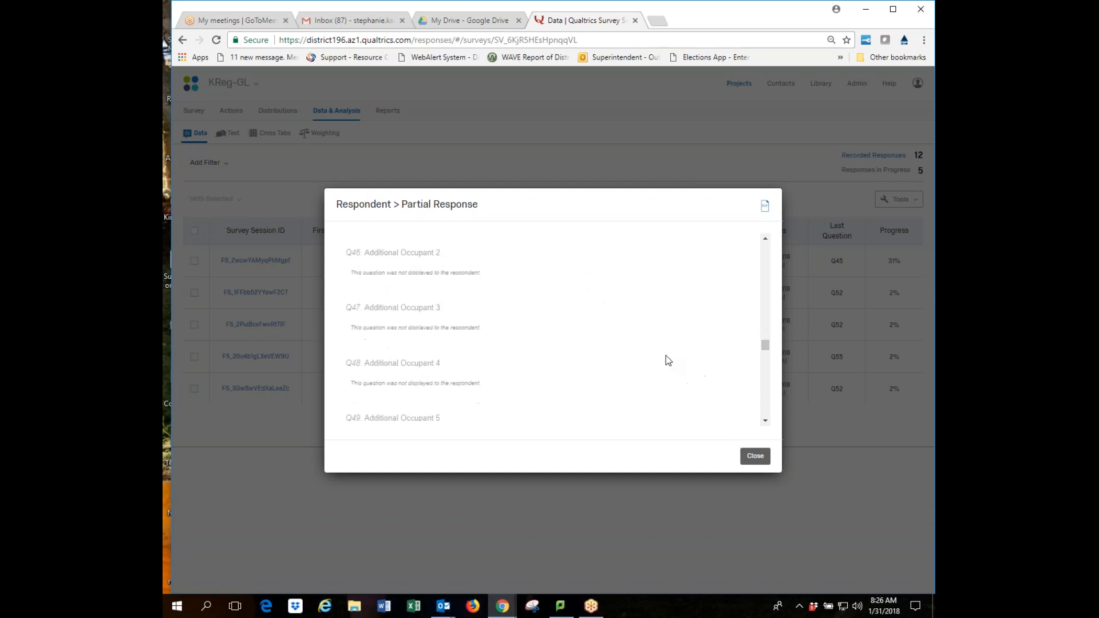
{"action": "scroll", "coordinate": [665, 355], "scroll_direction": "down", "scroll_amount": 10}
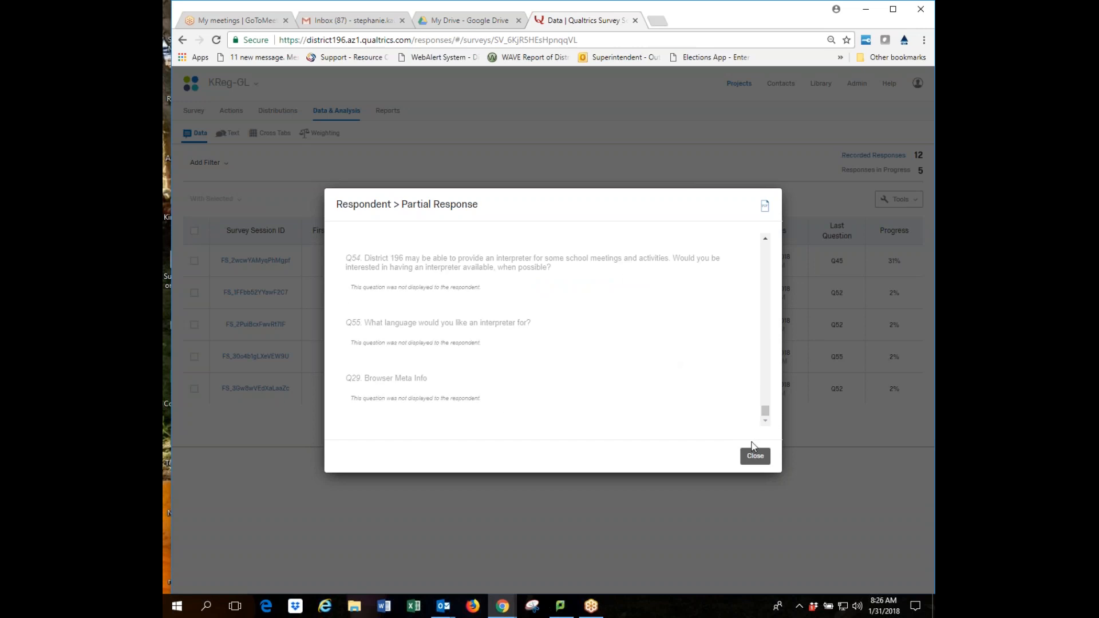
{"action": "left_click", "coordinate": [754, 461]}
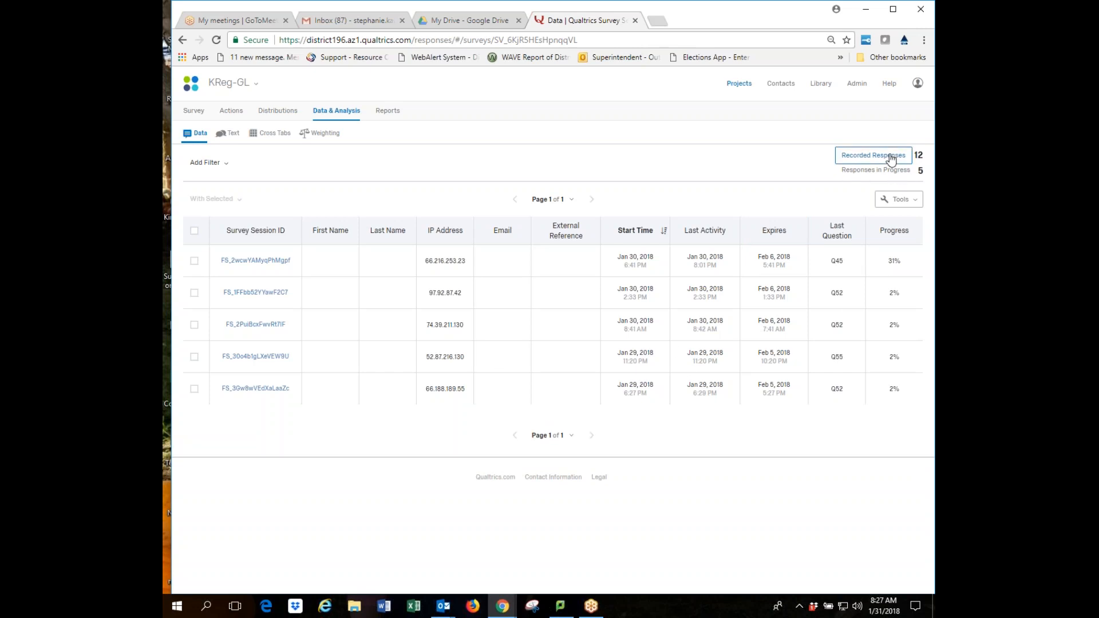
Return to KReg-GL's 12 recorded responses with gender, ethnicity, race and Q52 answers.
{"action": "left_click", "coordinate": [890, 158]}
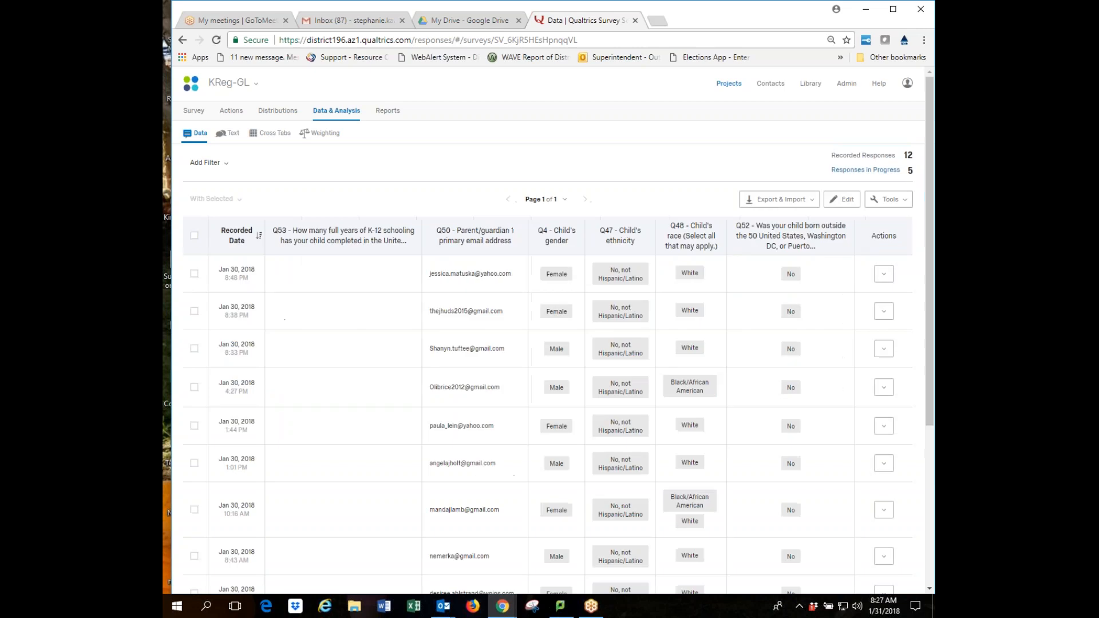
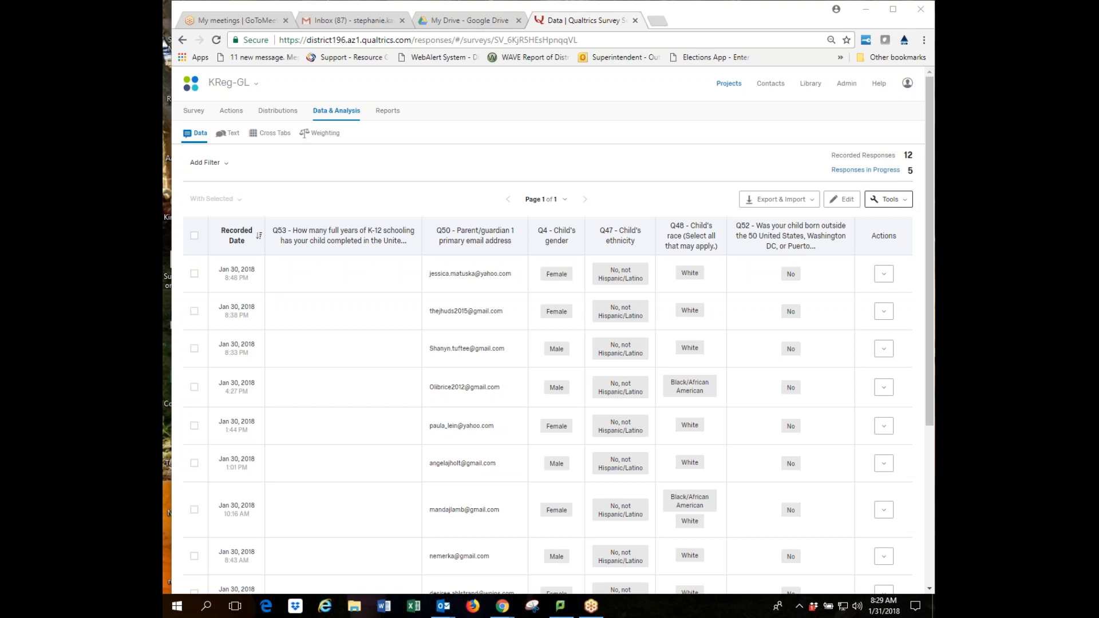
Show the Actions dropdown for the Jan 30, 2018 8:48 PM response row.
{"action": "left_click", "coordinate": [882, 275]}
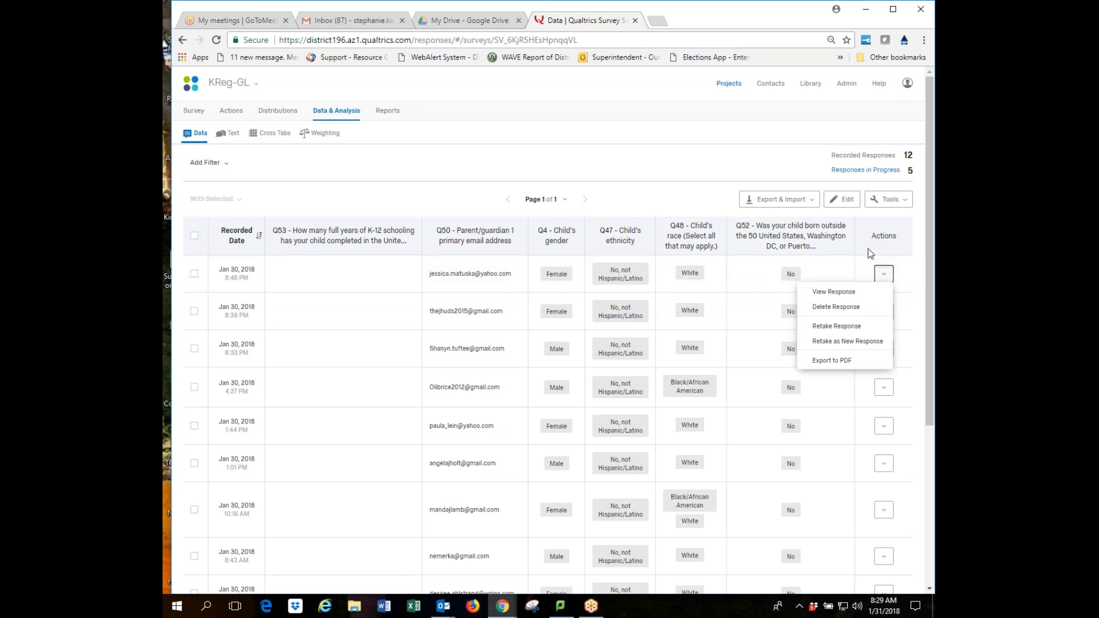
{"action": "left_click", "coordinate": [795, 161]}
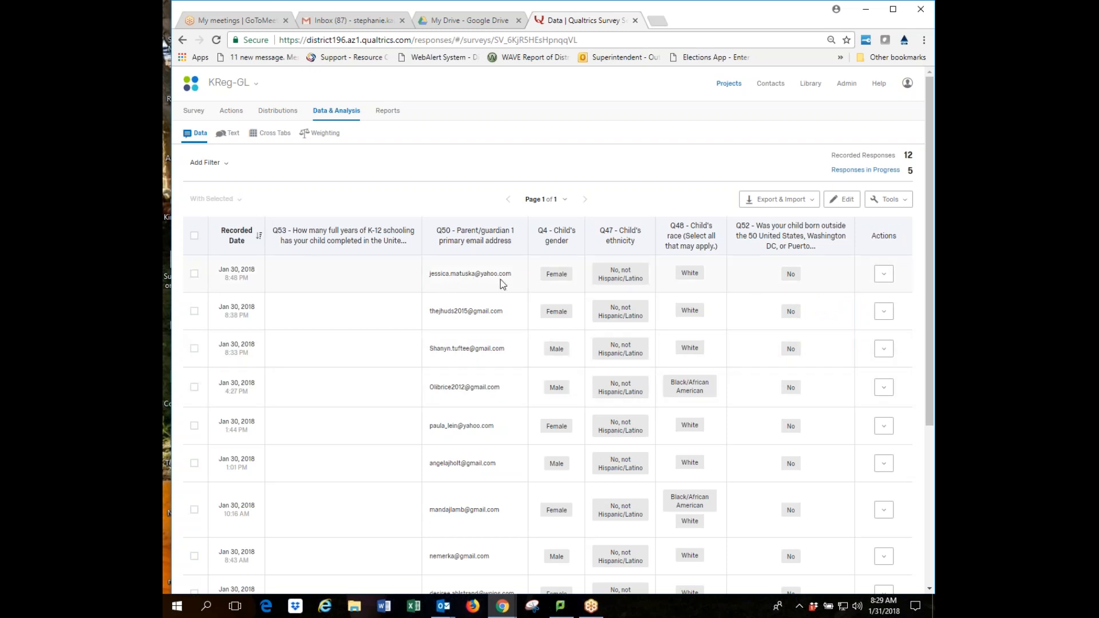
{"action": "left_click", "coordinate": [884, 274]}
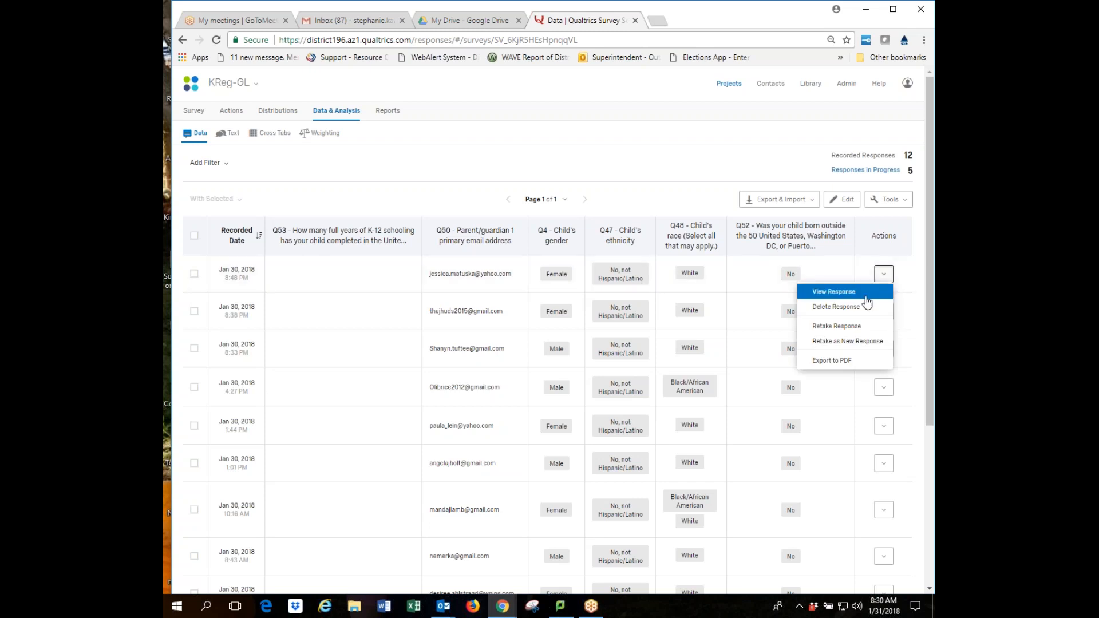
View response 1 of 12 (00:06:50 duration), scroll through its answers, and show its actions.
{"action": "left_click", "coordinate": [834, 291]}
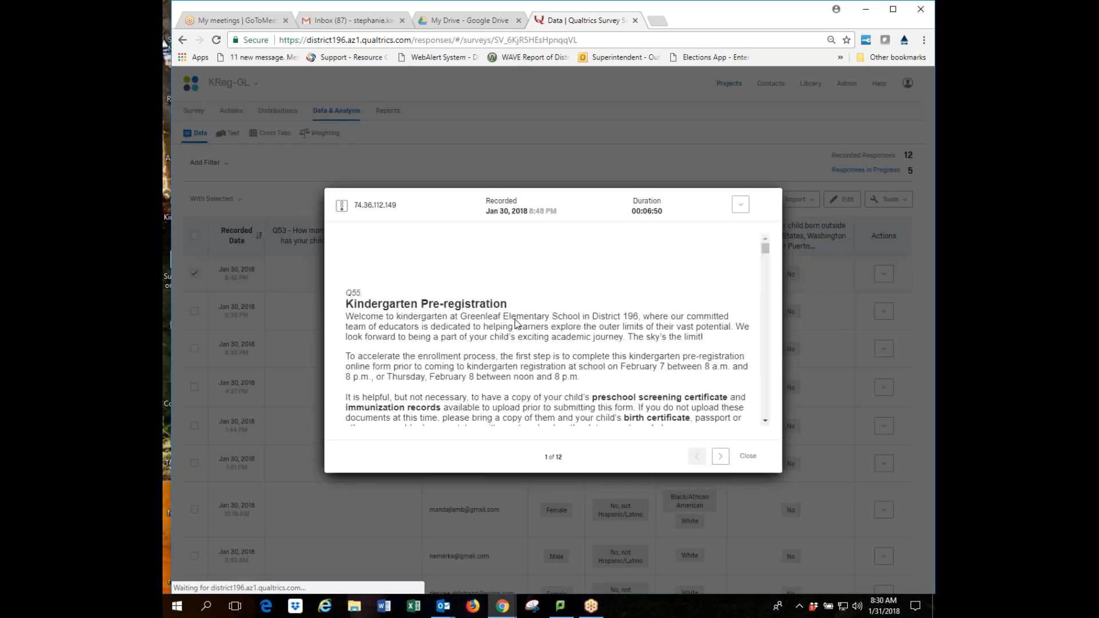
{"action": "scroll", "coordinate": [637, 337], "scroll_direction": "down", "scroll_amount": 3}
{"action": "scroll", "coordinate": [634, 331], "scroll_direction": "down", "scroll_amount": 8}
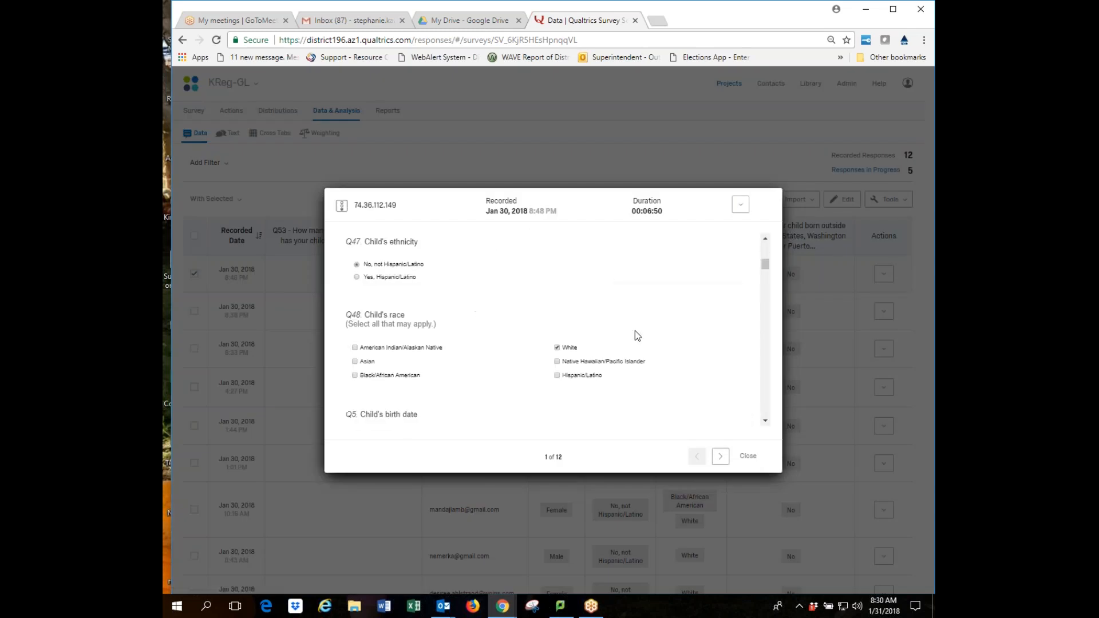
{"action": "scroll", "coordinate": [634, 331], "scroll_direction": "down", "scroll_amount": 5}
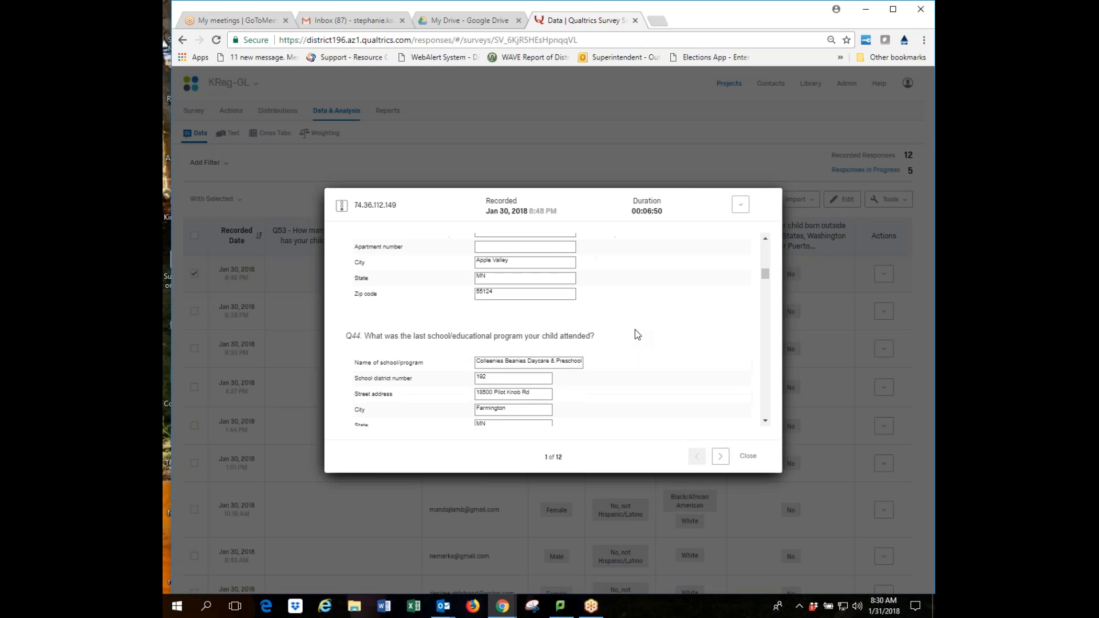
{"action": "scroll", "coordinate": [634, 328], "scroll_direction": "up", "scroll_amount": 1}
{"action": "scroll", "coordinate": [635, 326], "scroll_direction": "down", "scroll_amount": 6}
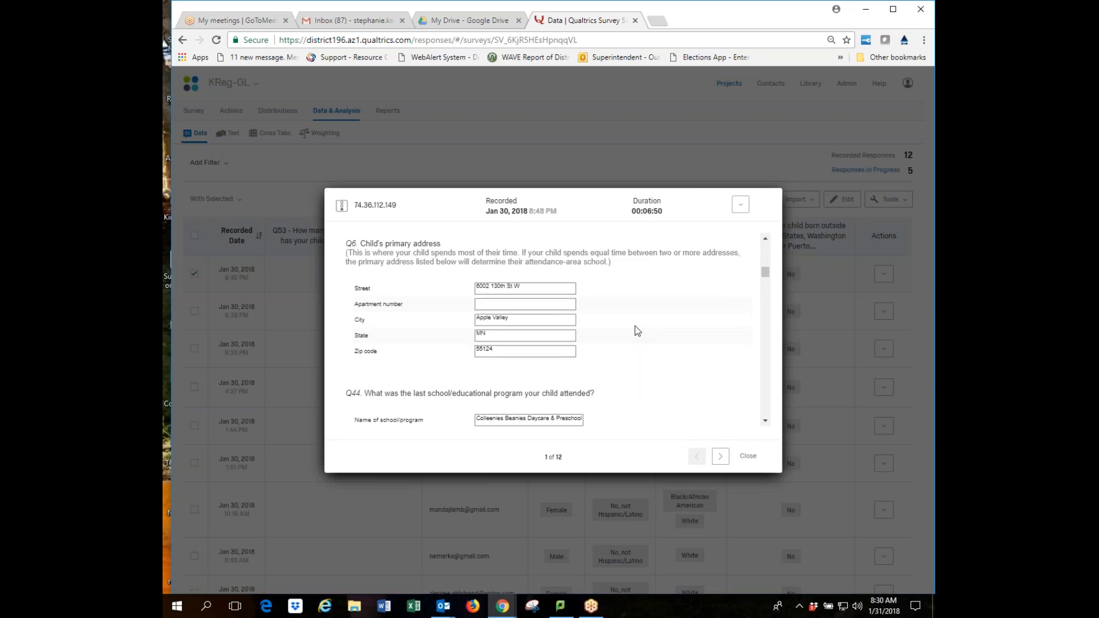
{"action": "scroll", "coordinate": [635, 327], "scroll_direction": "down", "scroll_amount": 3}
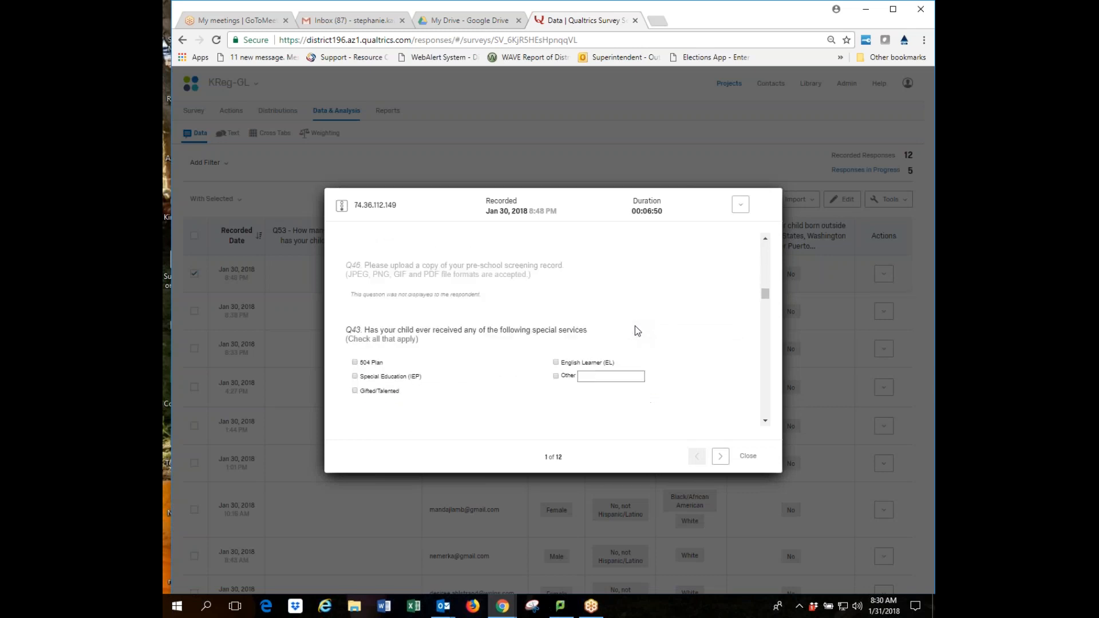
{"action": "scroll", "coordinate": [634, 326], "scroll_direction": "down", "scroll_amount": 3}
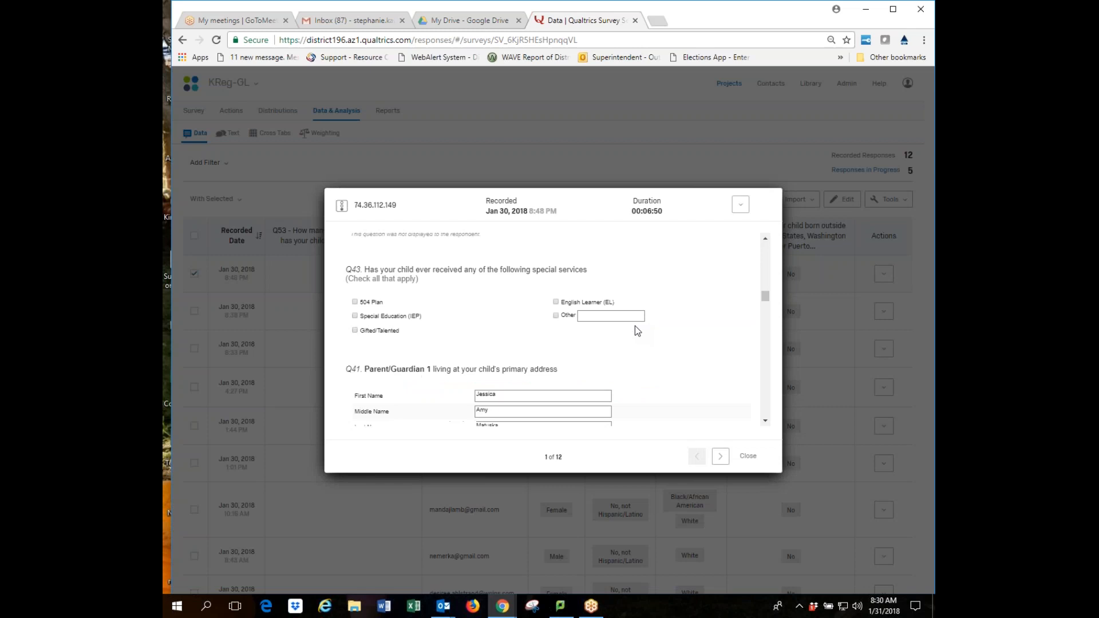
{"action": "scroll", "coordinate": [640, 330], "scroll_direction": "up", "scroll_amount": 3}
{"action": "scroll", "coordinate": [641, 330], "scroll_direction": "up", "scroll_amount": 3}
{"action": "scroll", "coordinate": [641, 330], "scroll_direction": "down", "scroll_amount": 1}
{"action": "scroll", "coordinate": [642, 331], "scroll_direction": "down", "scroll_amount": 3}
{"action": "scroll", "coordinate": [641, 329], "scroll_direction": "up", "scroll_amount": 4}
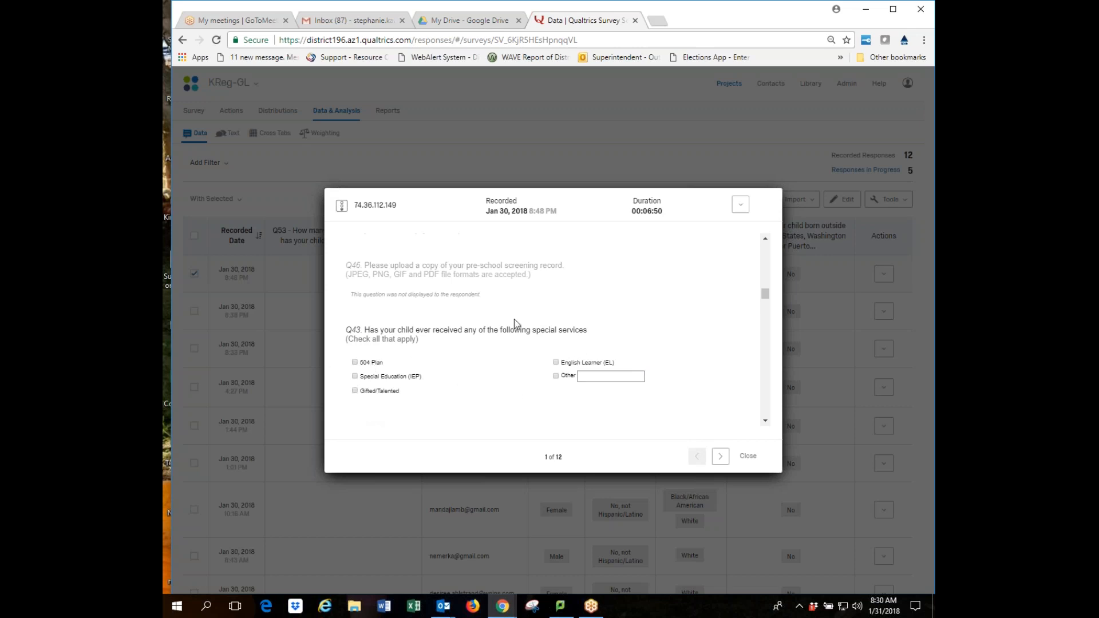
{"action": "scroll", "coordinate": [637, 339], "scroll_direction": "down", "scroll_amount": 1}
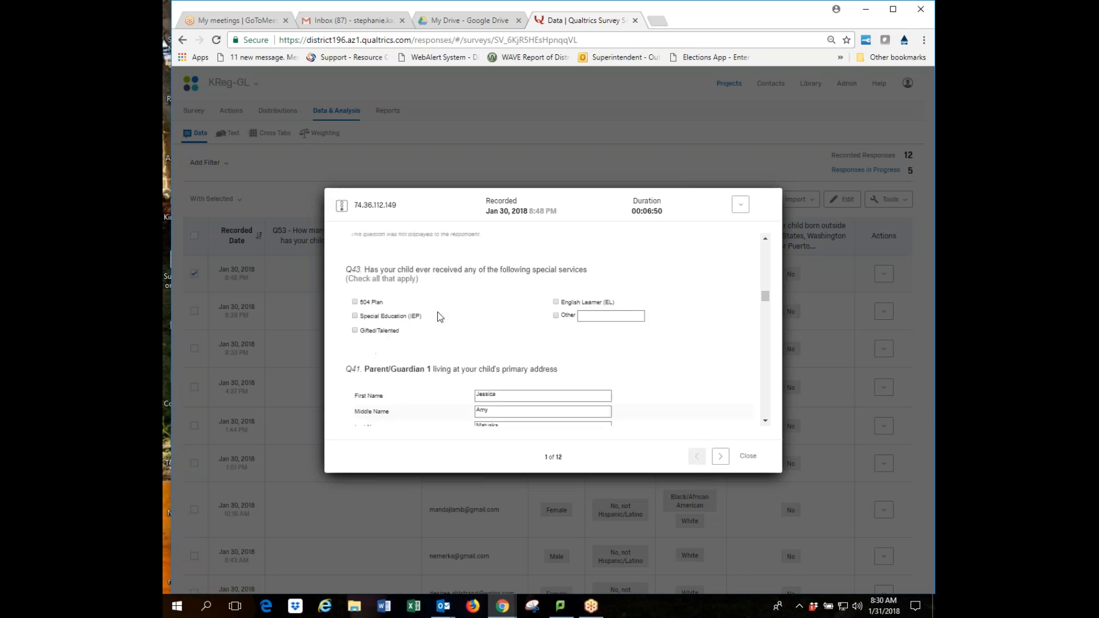
{"action": "left_click", "coordinate": [740, 206]}
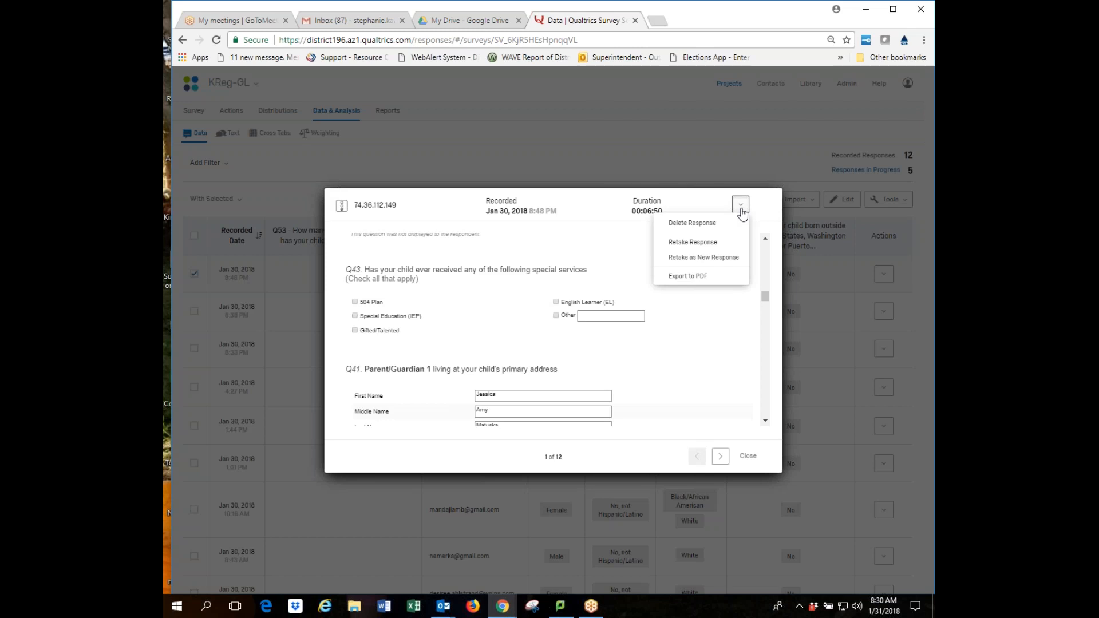
Copy the Retake Response link for response 1 of 12, then close the link window.
{"action": "left_click", "coordinate": [720, 248]}
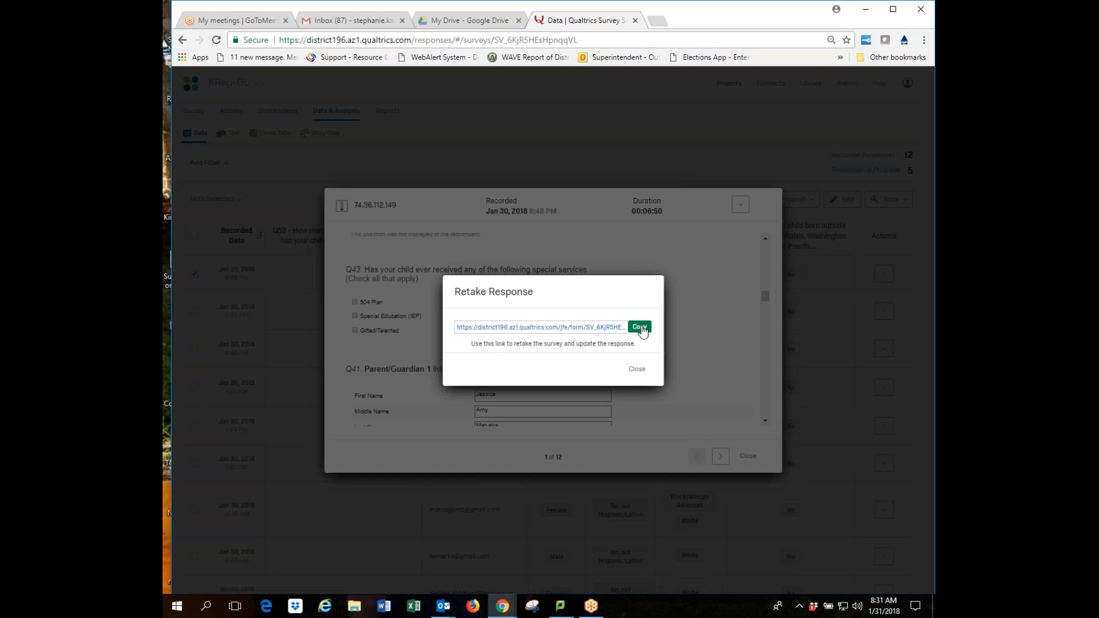
{"action": "left_click", "coordinate": [640, 327]}
{"action": "left_click", "coordinate": [637, 370]}
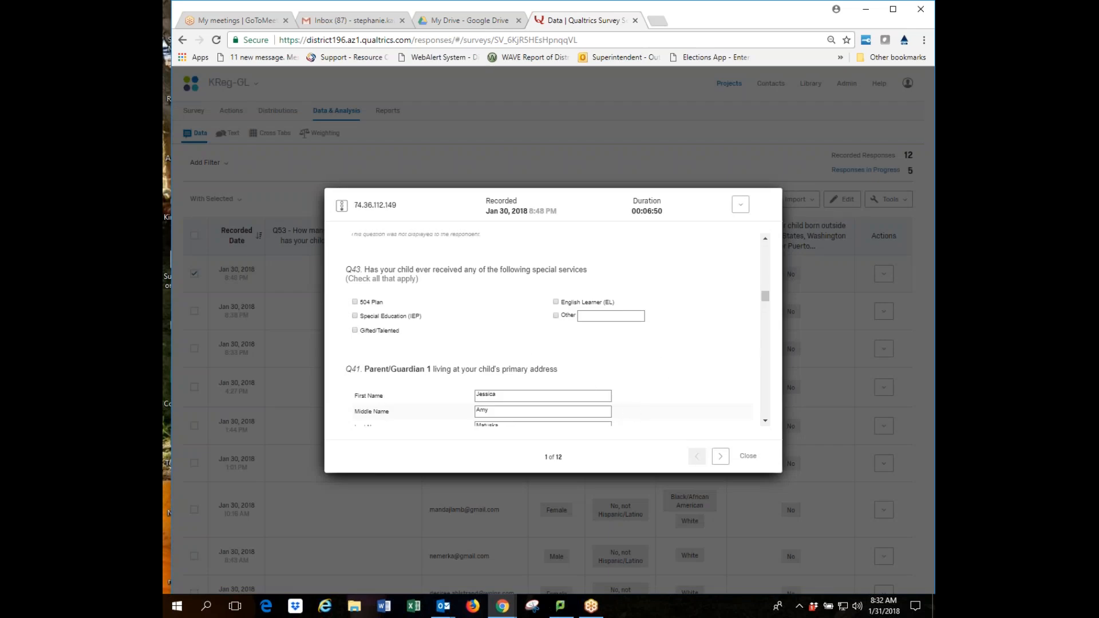
Close the View Response dialog to return to the 12 recorded responses.
{"action": "left_click", "coordinate": [741, 205]}
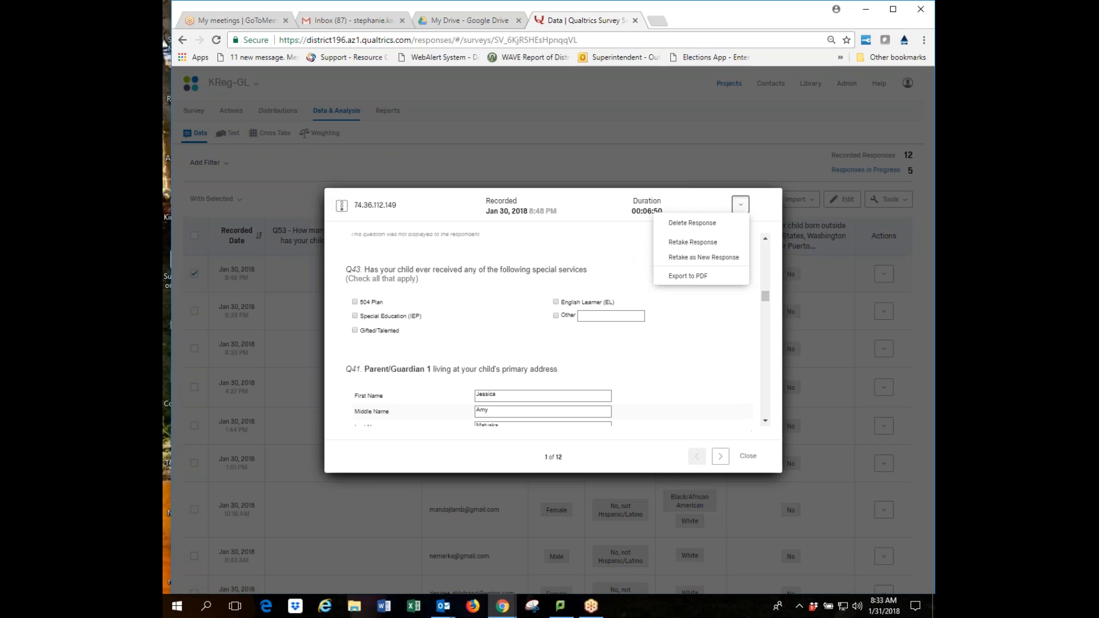
{"action": "left_click", "coordinate": [740, 204]}
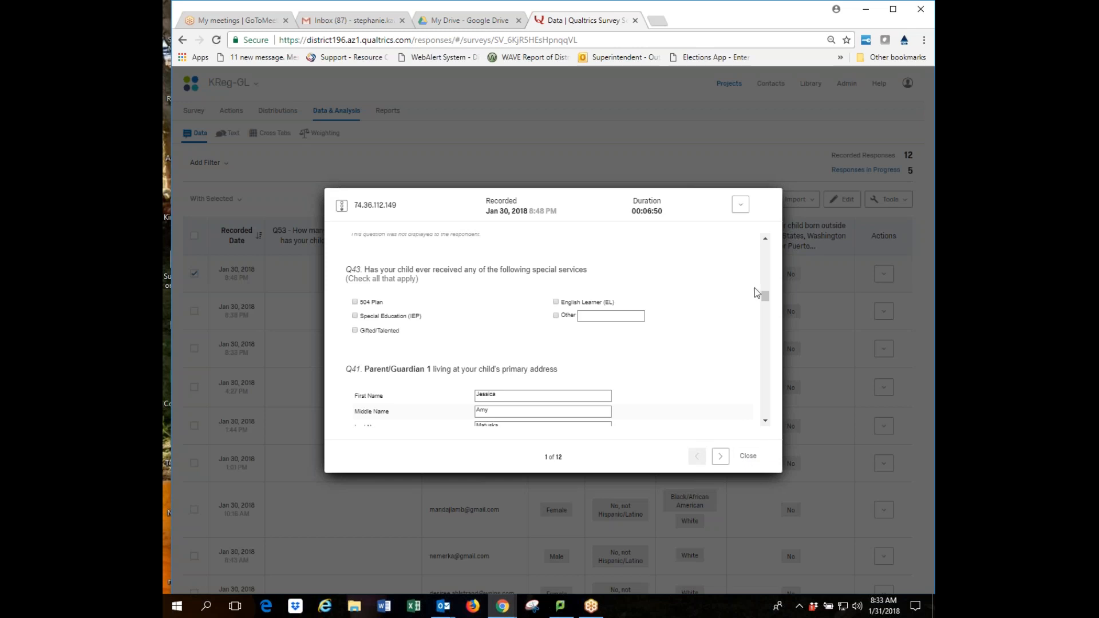
{"action": "left_click", "coordinate": [749, 456]}
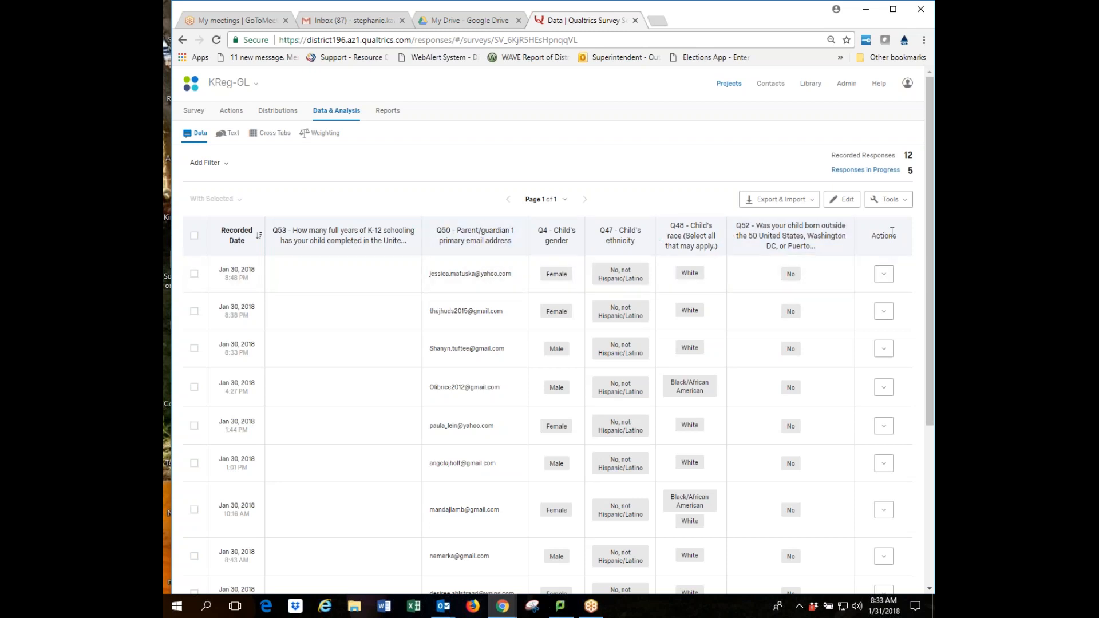
{"action": "left_click", "coordinate": [906, 201]}
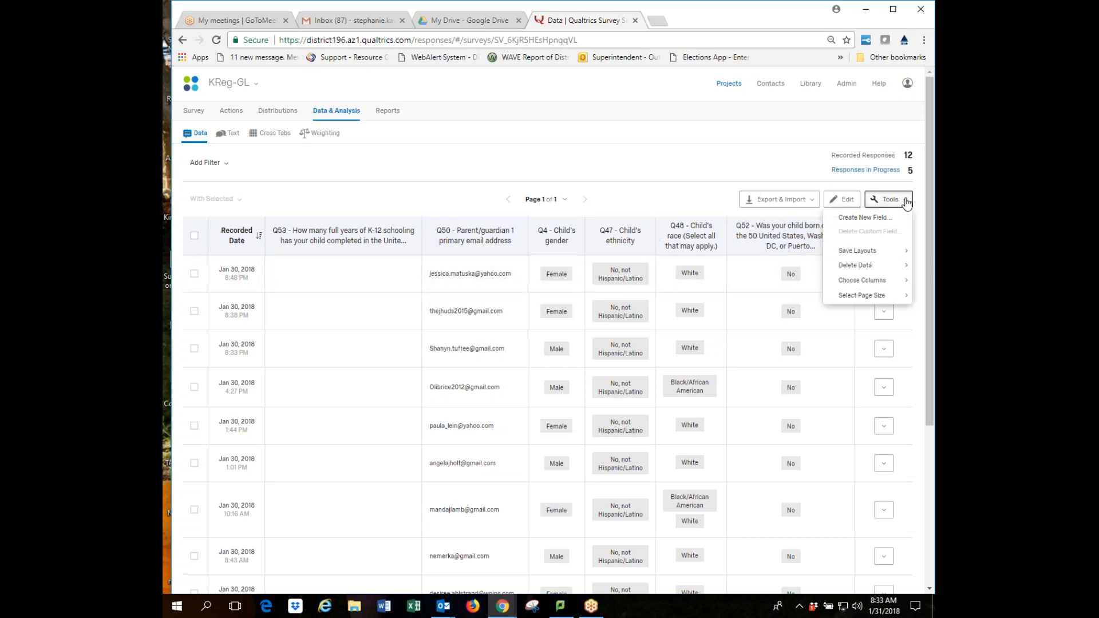
{"action": "left_click", "coordinate": [644, 195]}
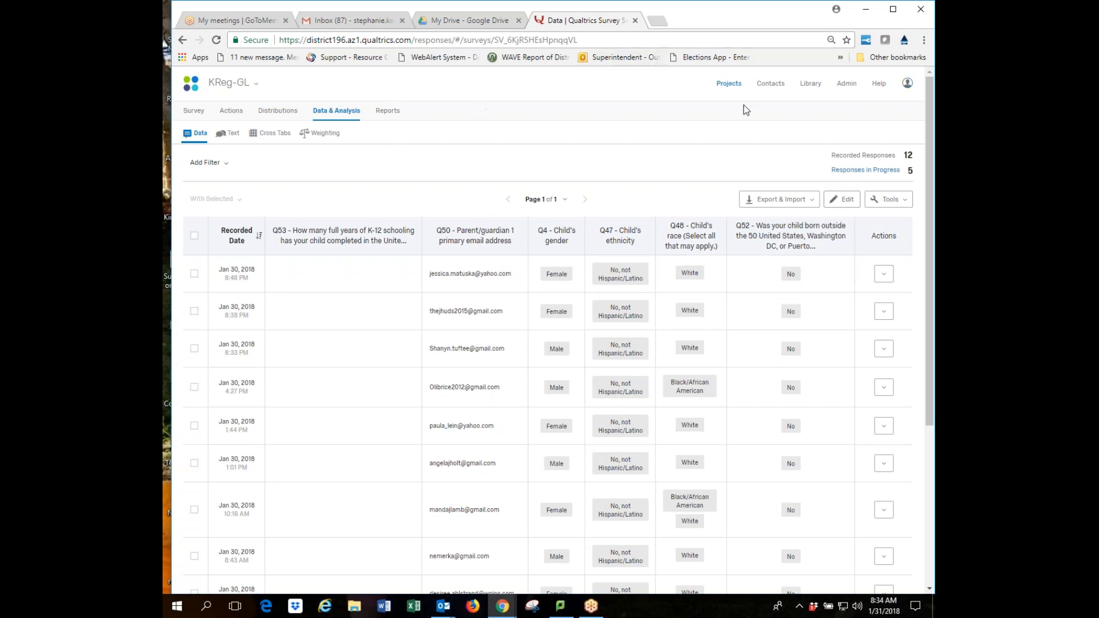
Open Kindergarten Pre-Registration's Data & Analysis table (10 recorded, 15 in progress) in edit mode.
{"action": "left_click", "coordinate": [730, 85]}
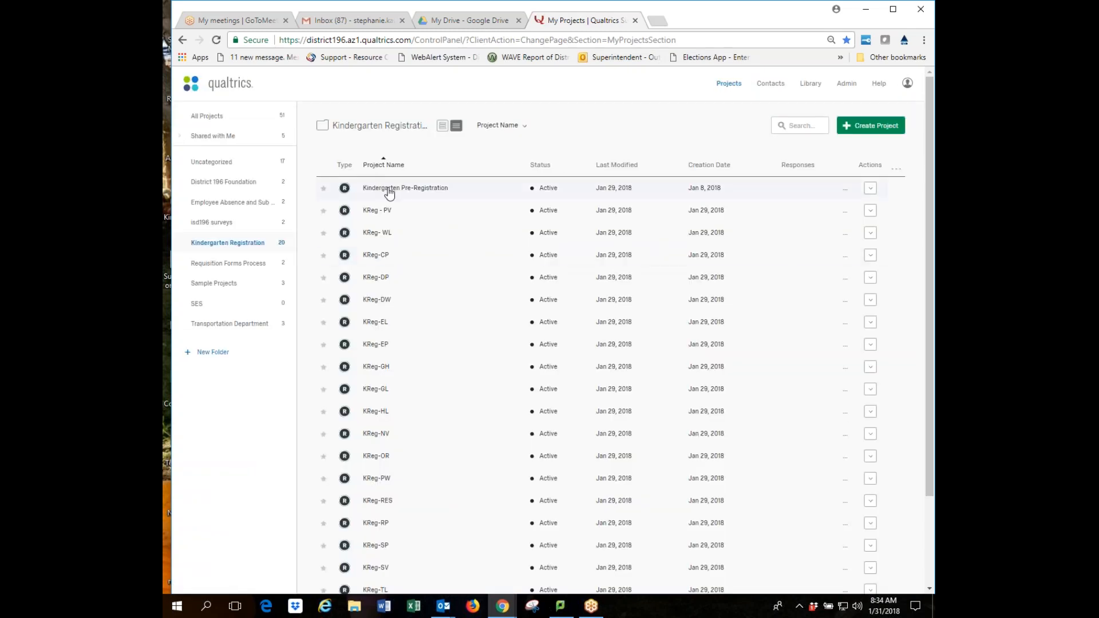
{"action": "left_click", "coordinate": [395, 191]}
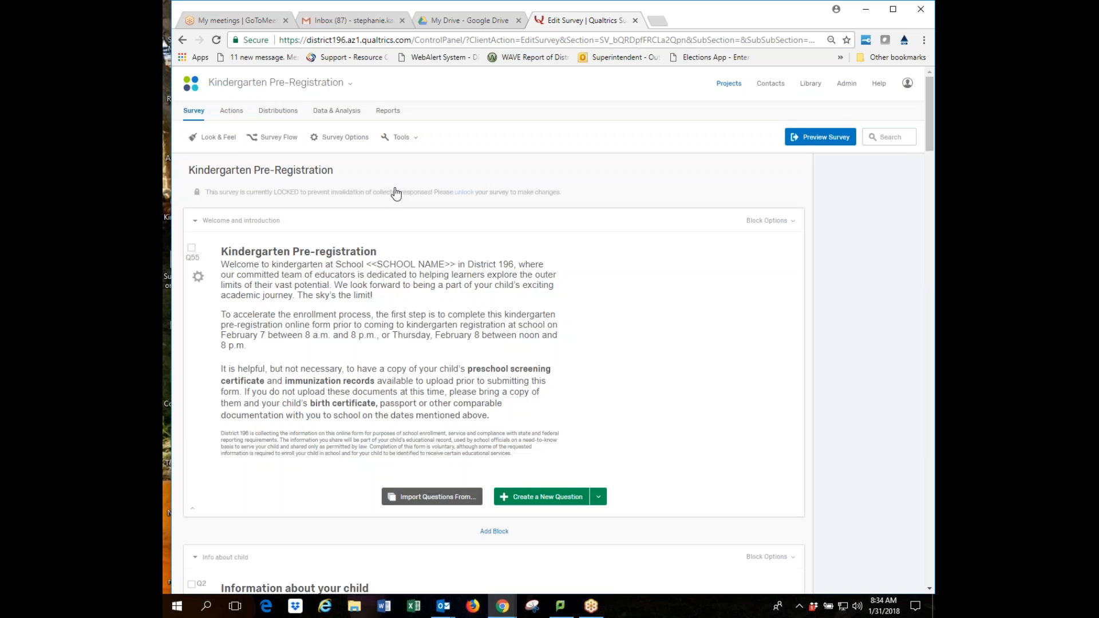
{"action": "left_click", "coordinate": [348, 113]}
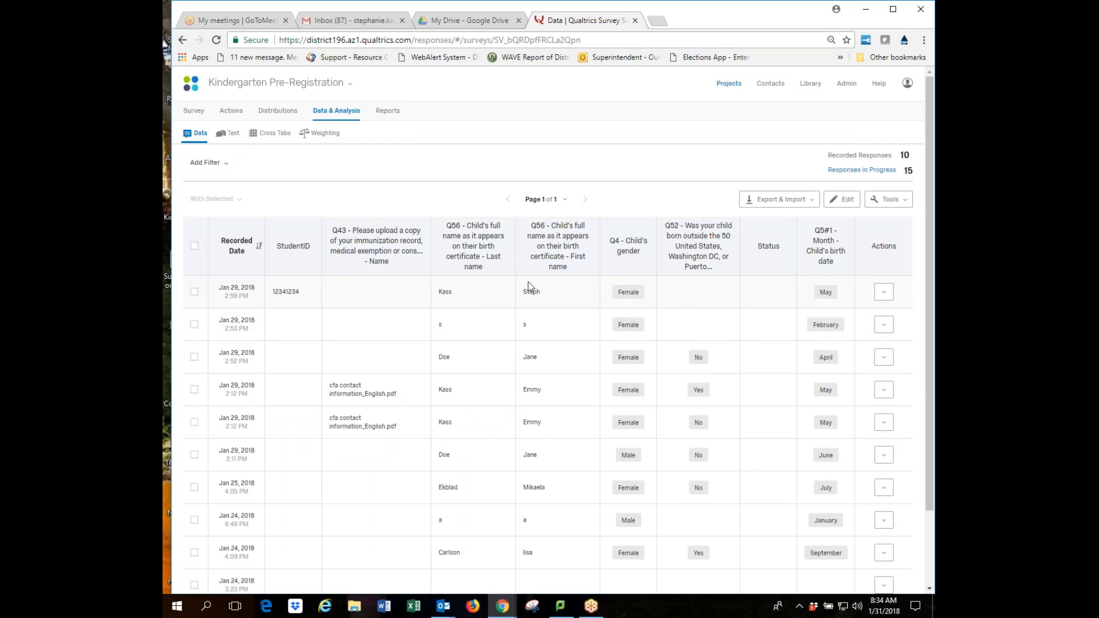
{"action": "left_click", "coordinate": [853, 200]}
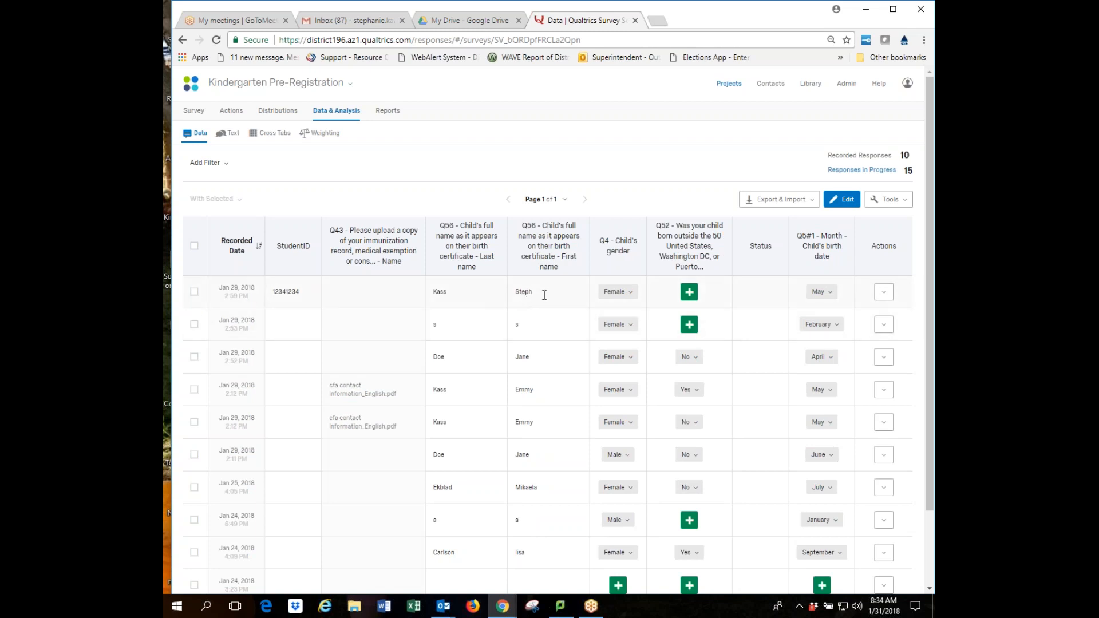
Replace the first response's child last name with the corrected surname.
{"action": "left_click", "coordinate": [451, 294]}
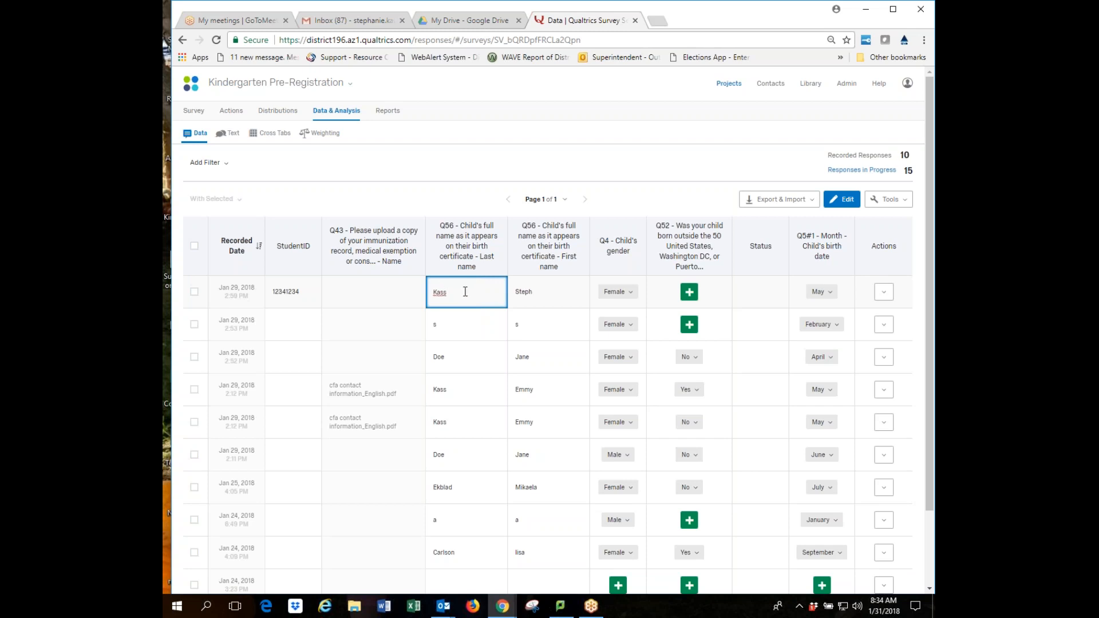
{"action": "left_click_drag", "start_coordinate": [466, 292], "coordinate": [399, 295]}
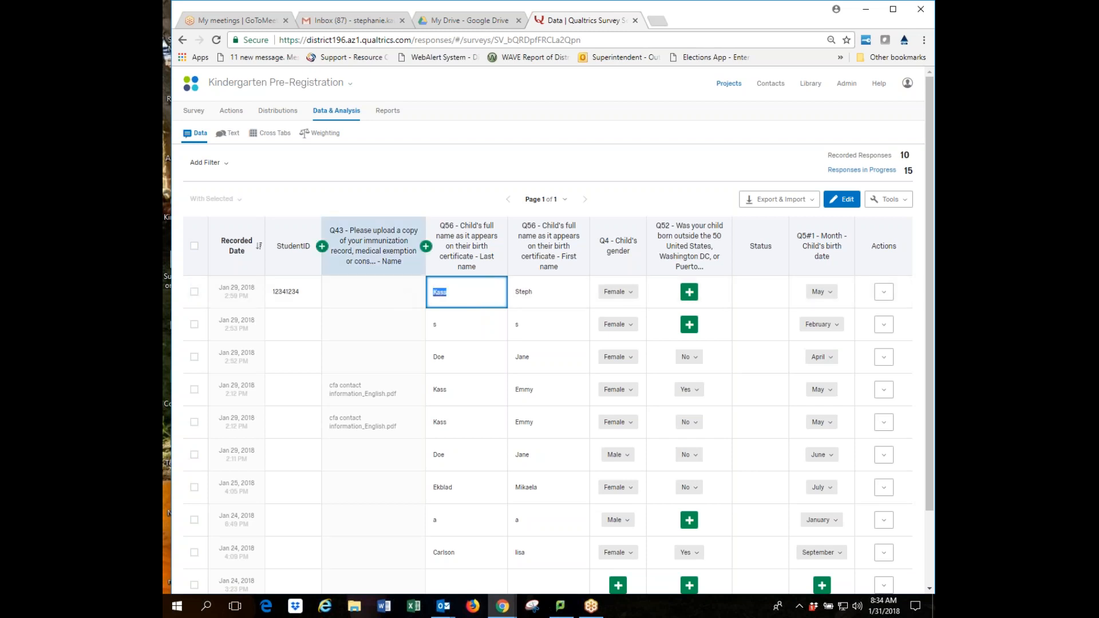
{"action": "type", "text": "melo"}
{"action": "key", "text": "BackSpace"}
{"action": "type", "text": "loy"}
{"action": "left_click", "coordinate": [543, 296]}
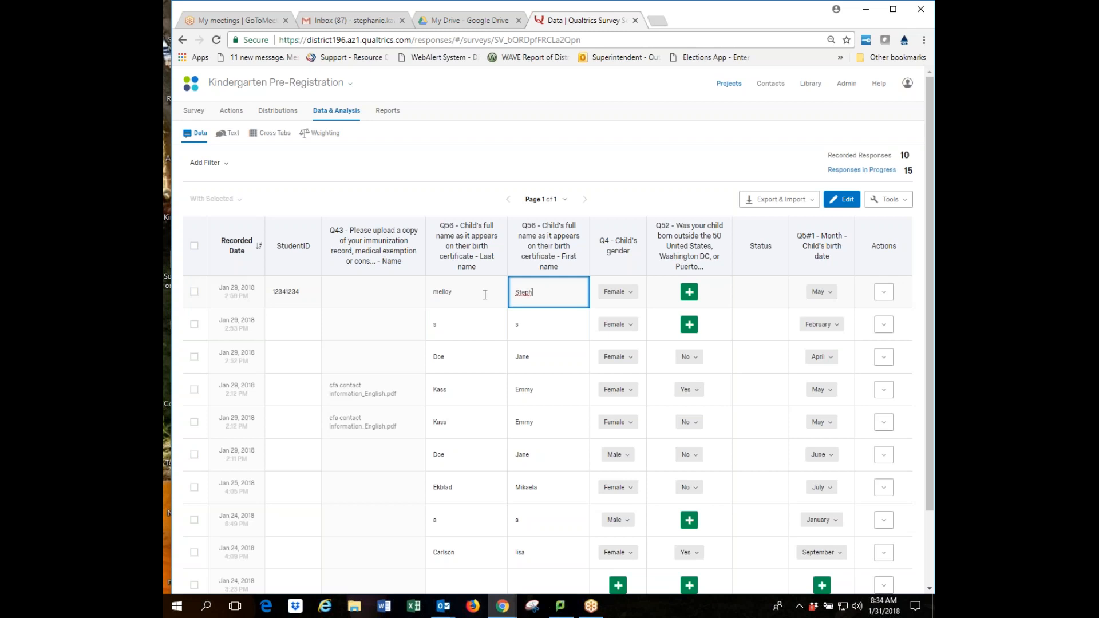
{"action": "left_click", "coordinate": [485, 295]}
{"action": "left_click", "coordinate": [569, 303]}
Reload the page and review, then close, the name cell's edit history note.
{"action": "left_click", "coordinate": [216, 40]}
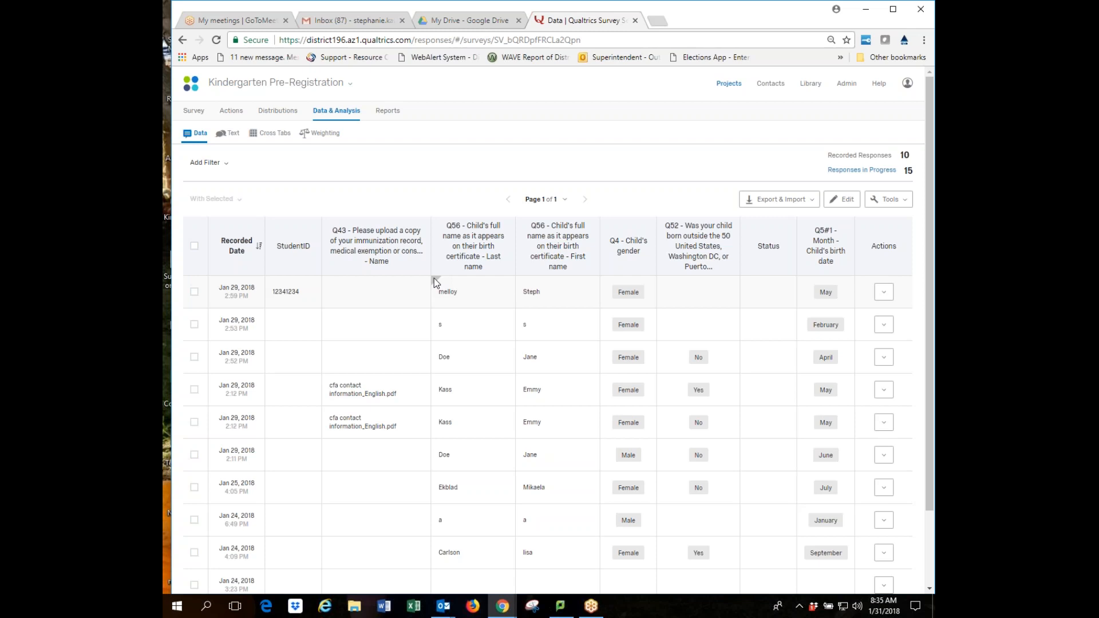
{"action": "mouse_move", "coordinate": [434, 280]}
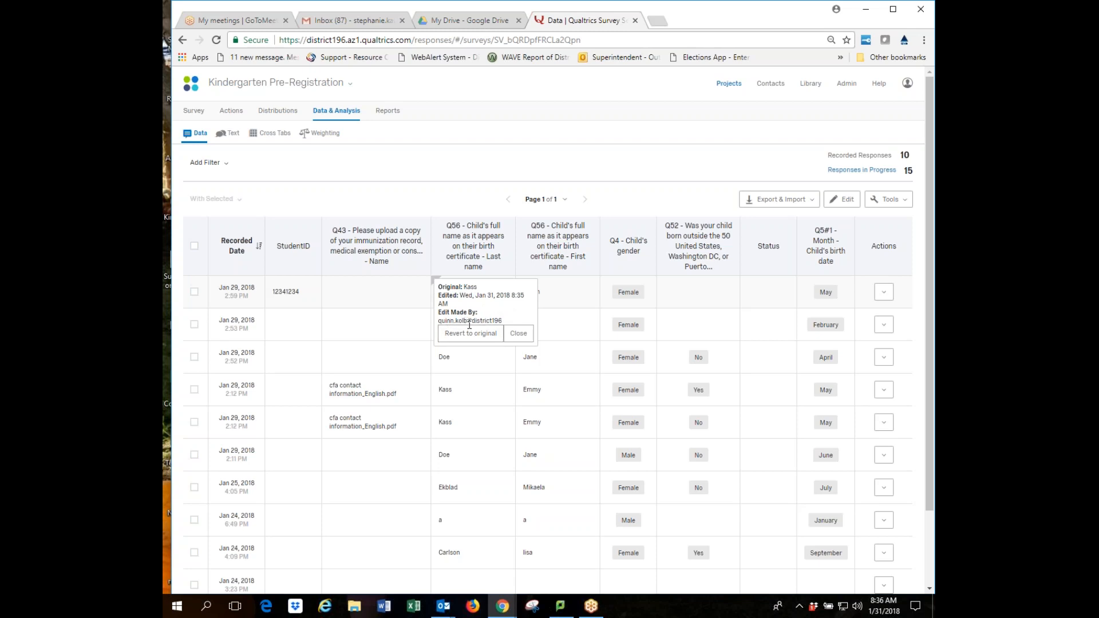
{"action": "left_click", "coordinate": [518, 334]}
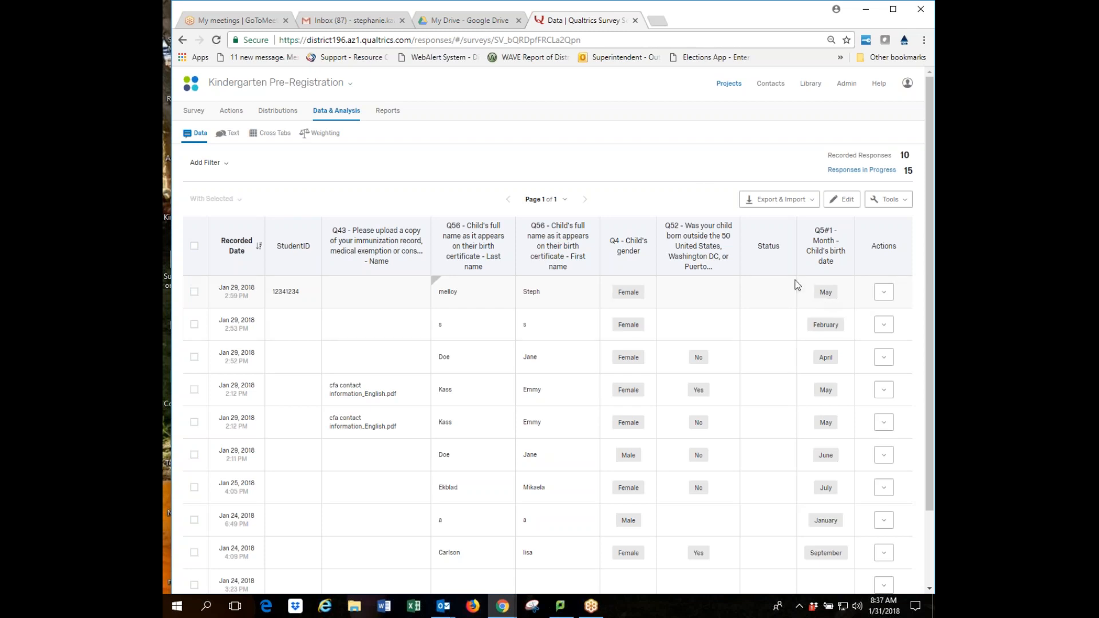
{"action": "left_click", "coordinate": [813, 202]}
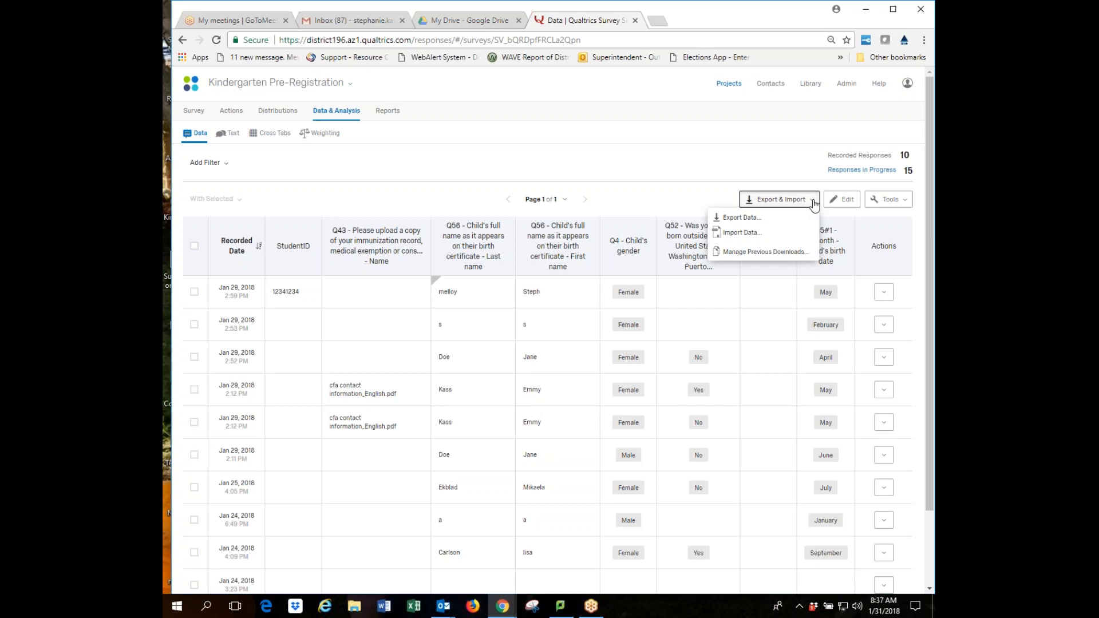
Open the CSV Export Data settings and uncheck Download all fields.
{"action": "left_click", "coordinate": [747, 221]}
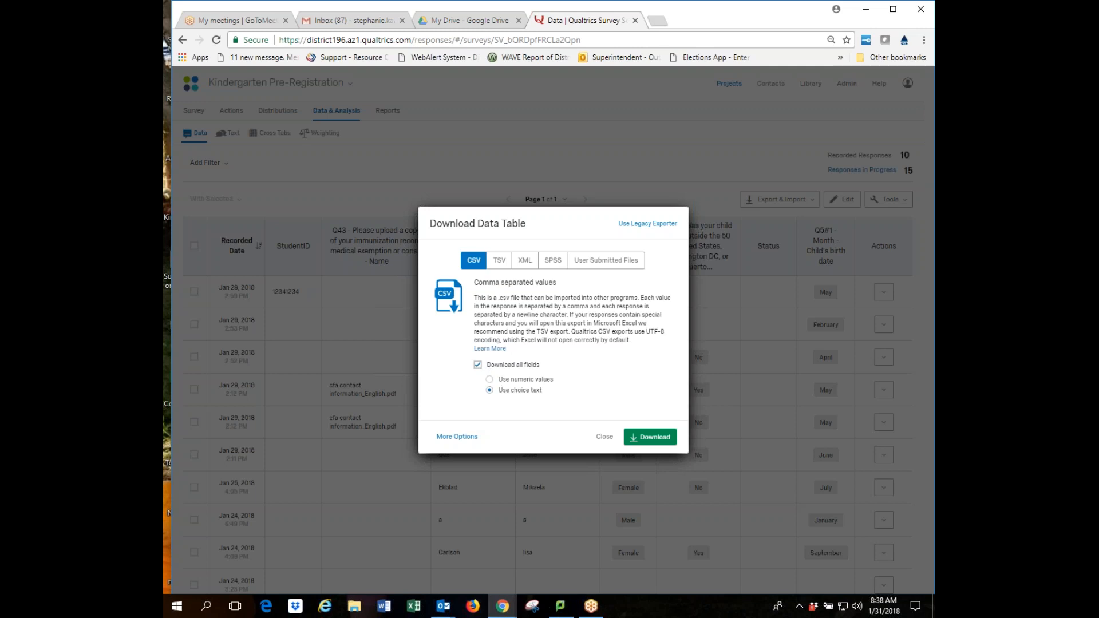
{"action": "left_click", "coordinate": [478, 367]}
Re-check Download all fields, close the dialog, and add a Q56 Last name filter.
{"action": "left_click", "coordinate": [479, 366]}
{"action": "left_click", "coordinate": [605, 436]}
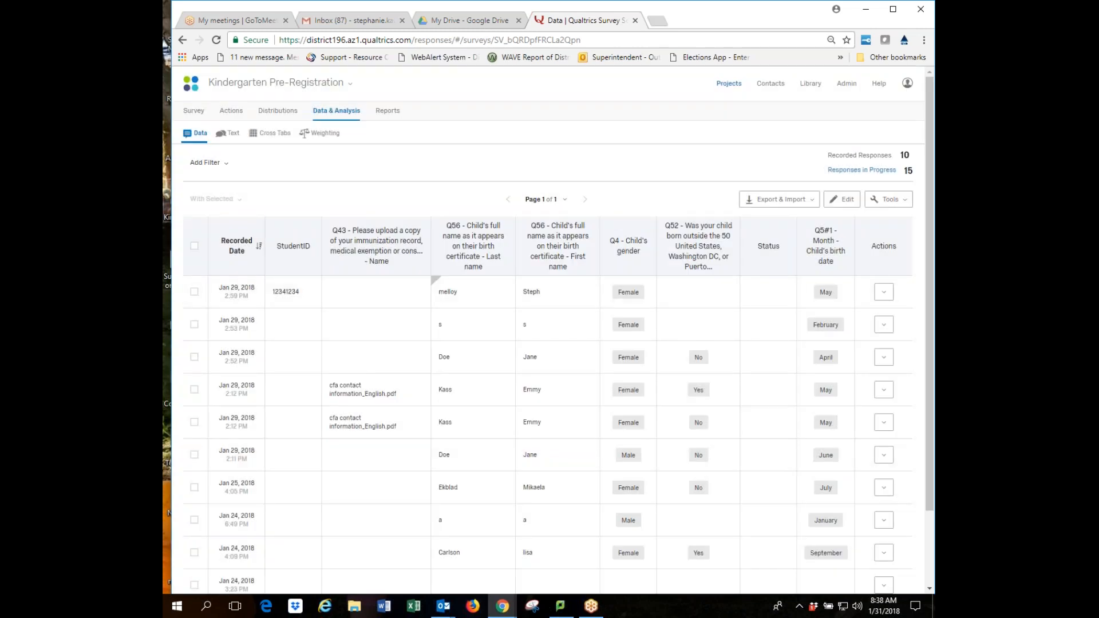
{"action": "left_click", "coordinate": [229, 166]}
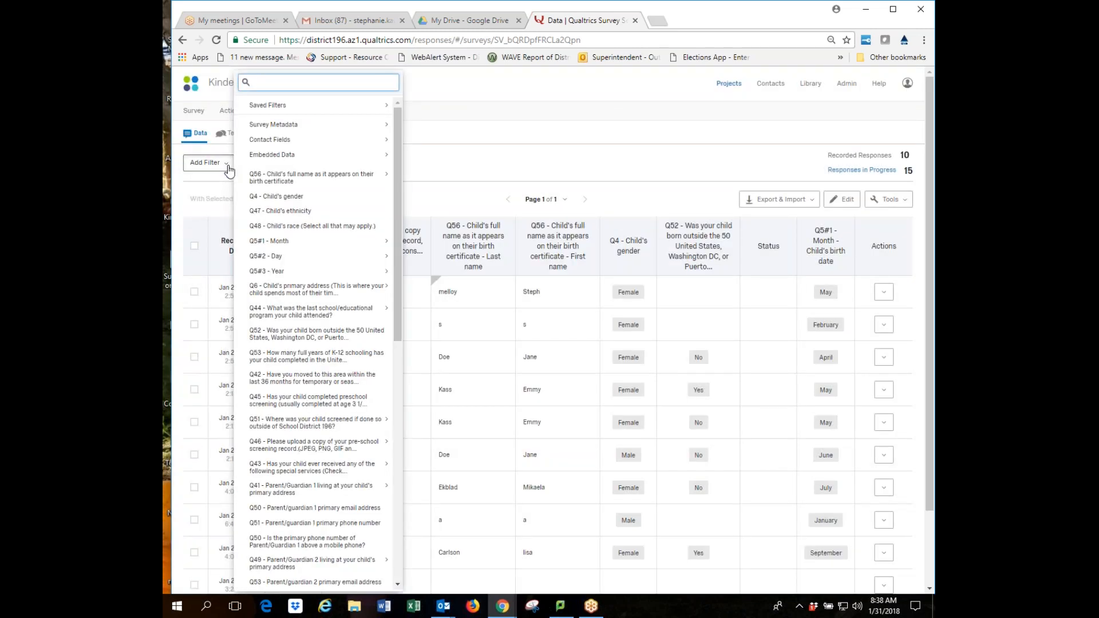
{"action": "mouse_move", "coordinate": [378, 157]}
{"action": "left_click", "coordinate": [589, 155]}
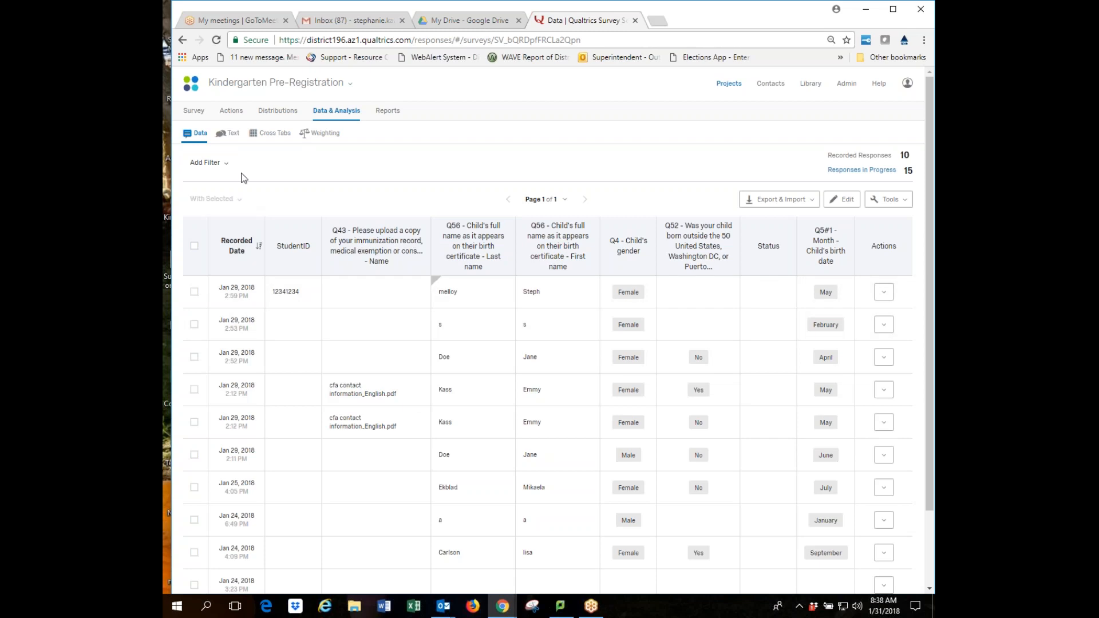
{"action": "left_click", "coordinate": [225, 166]}
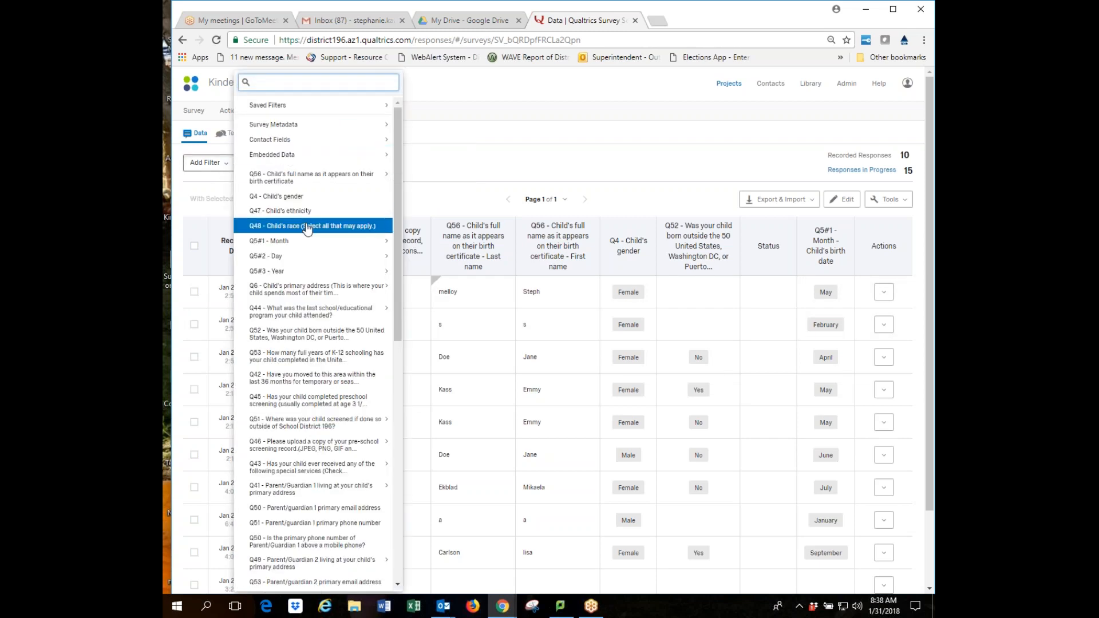
{"action": "mouse_move", "coordinate": [296, 183]}
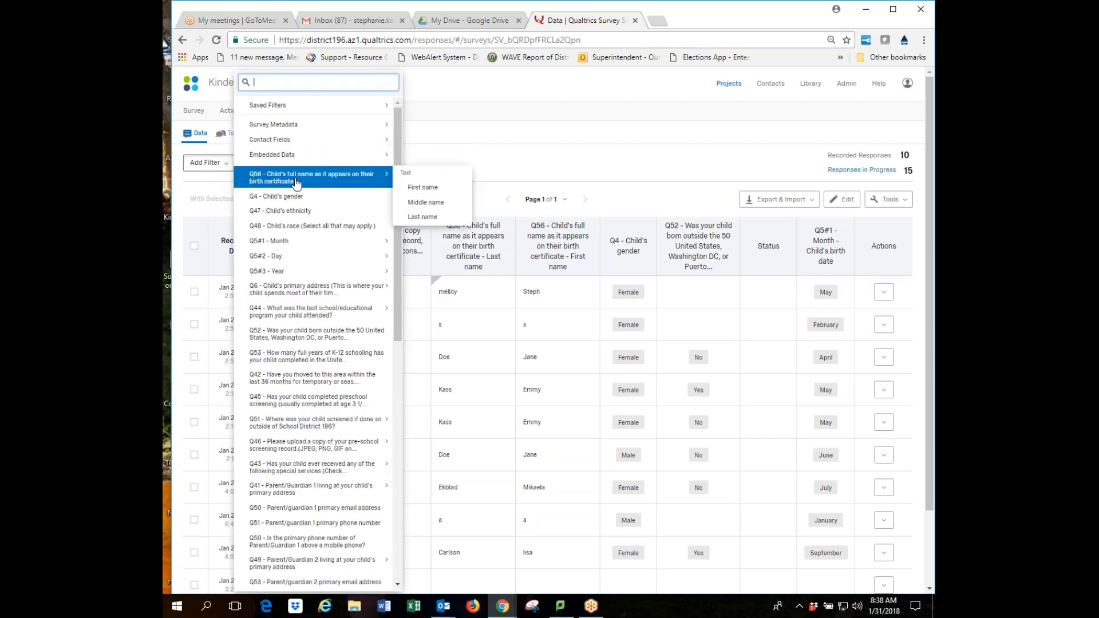
{"action": "left_click", "coordinate": [428, 218]}
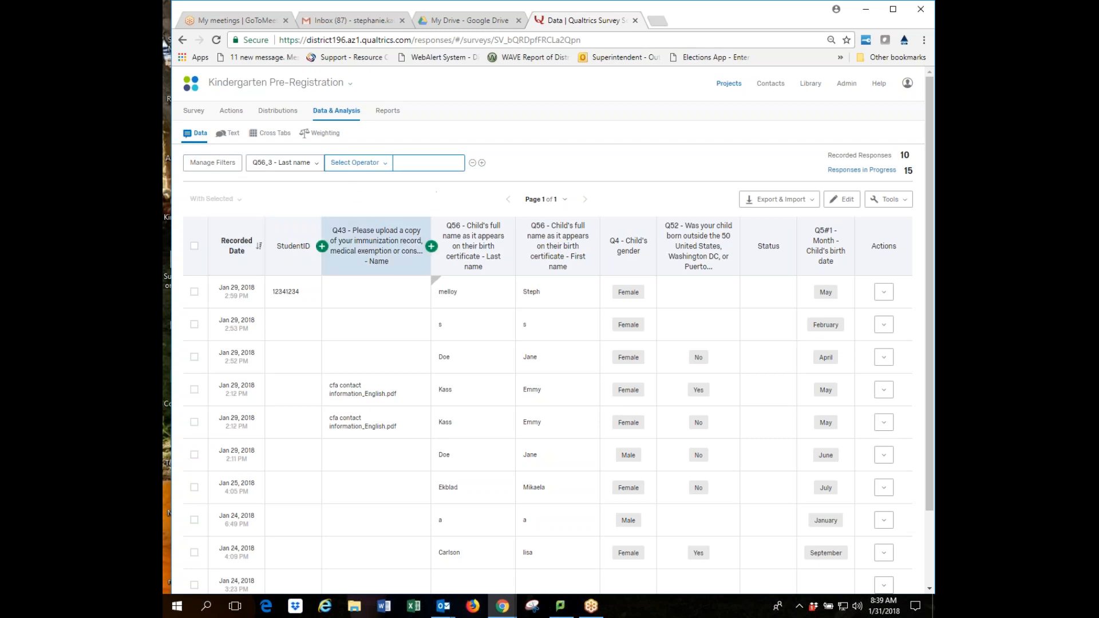
Filter to last names that Contain the typed surname, leaving 1 response.
{"action": "left_click", "coordinate": [405, 162]}
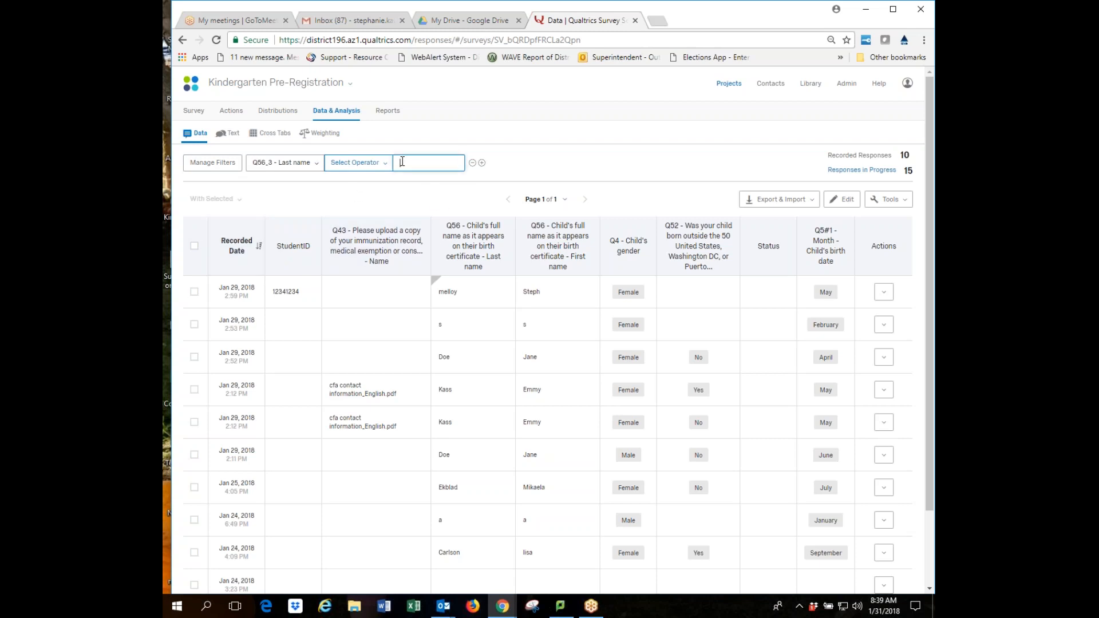
{"action": "type", "text": "melloy"}
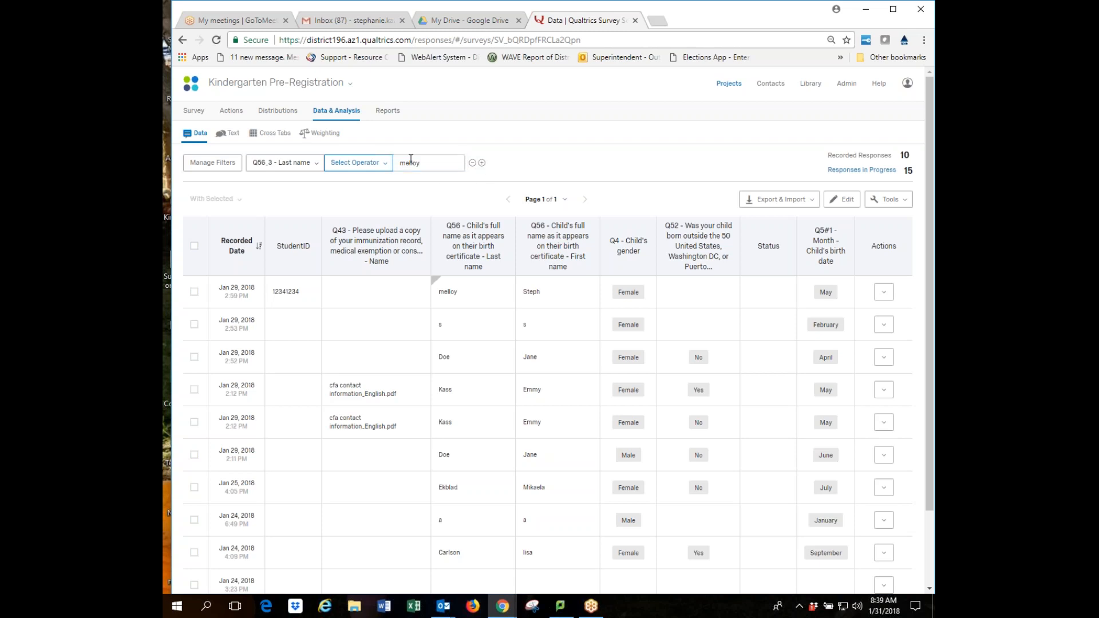
{"action": "left_click", "coordinate": [433, 160]}
{"action": "left_click", "coordinate": [383, 165]}
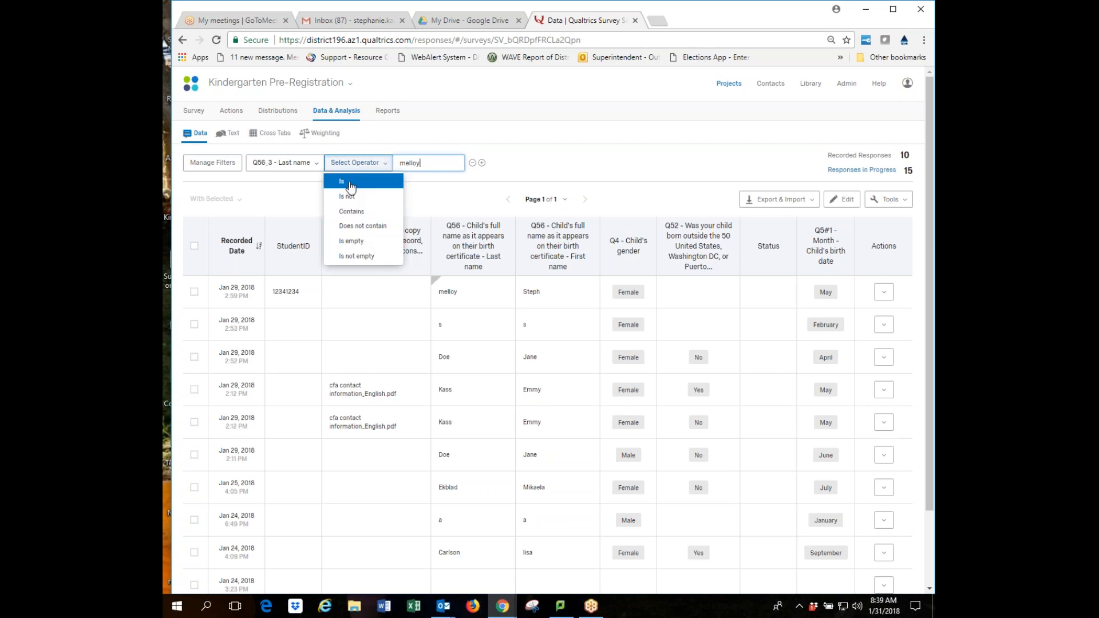
{"action": "left_click", "coordinate": [364, 212]}
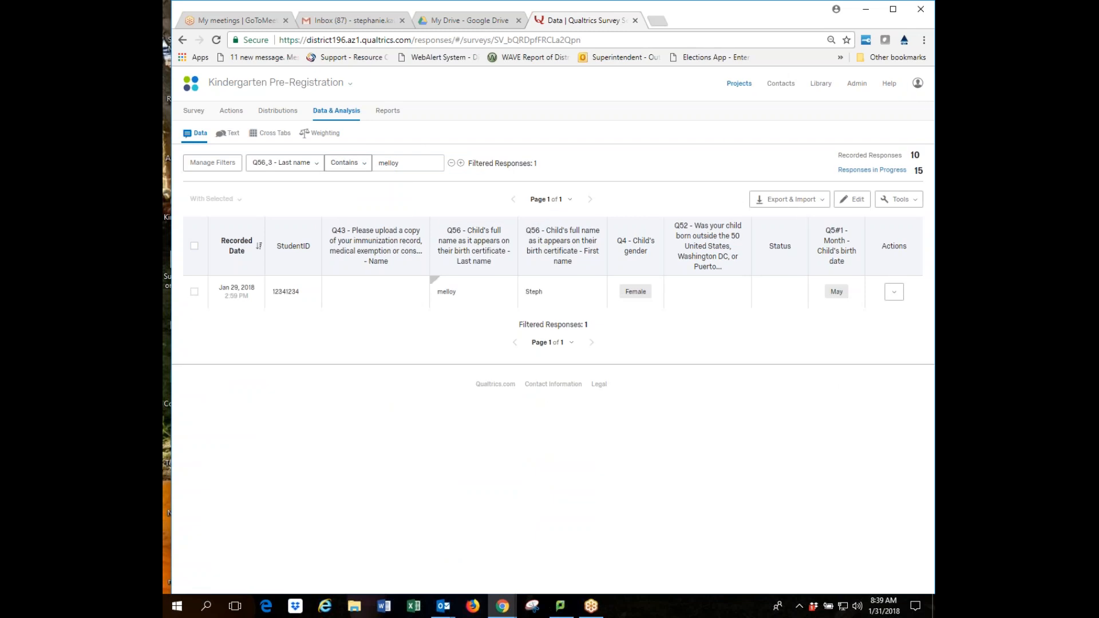
{"action": "left_click", "coordinate": [409, 163]}
{"action": "left_click_drag", "start_coordinate": [410, 163], "coordinate": [373, 163]}
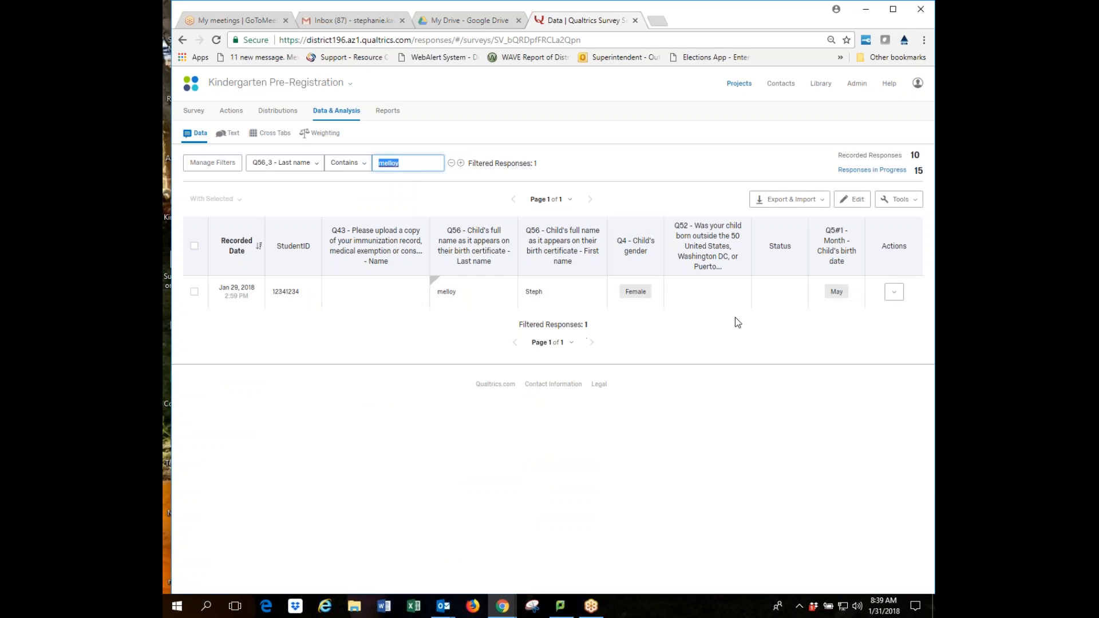
In the filter manager, keep All matching and add a Q4 - Child's gender Is condition.
{"action": "left_click", "coordinate": [218, 165]}
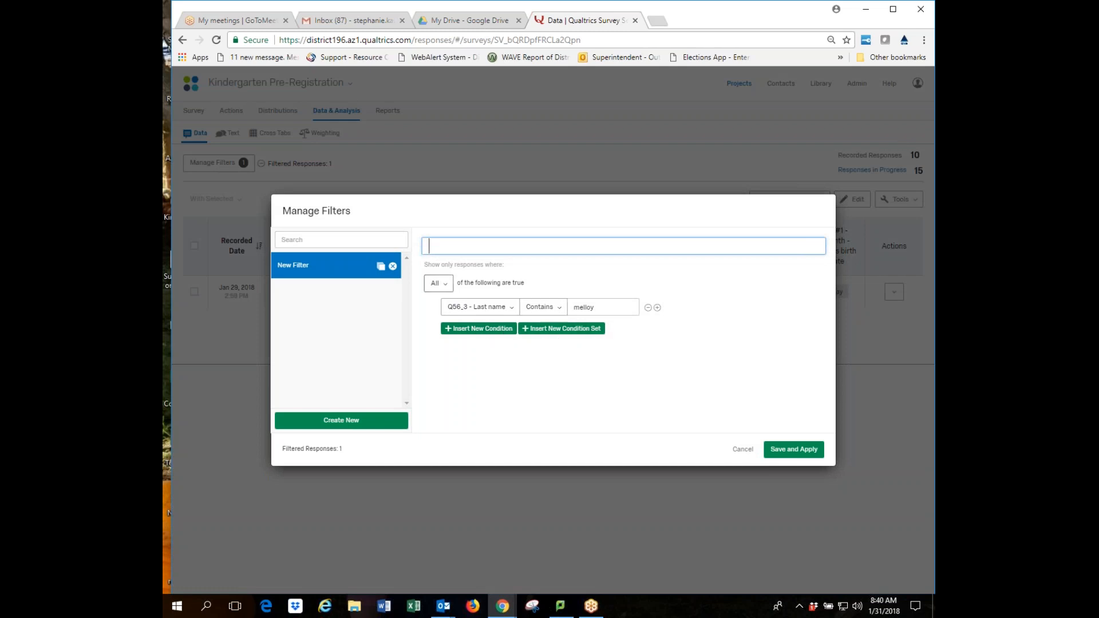
{"action": "left_click", "coordinate": [442, 284]}
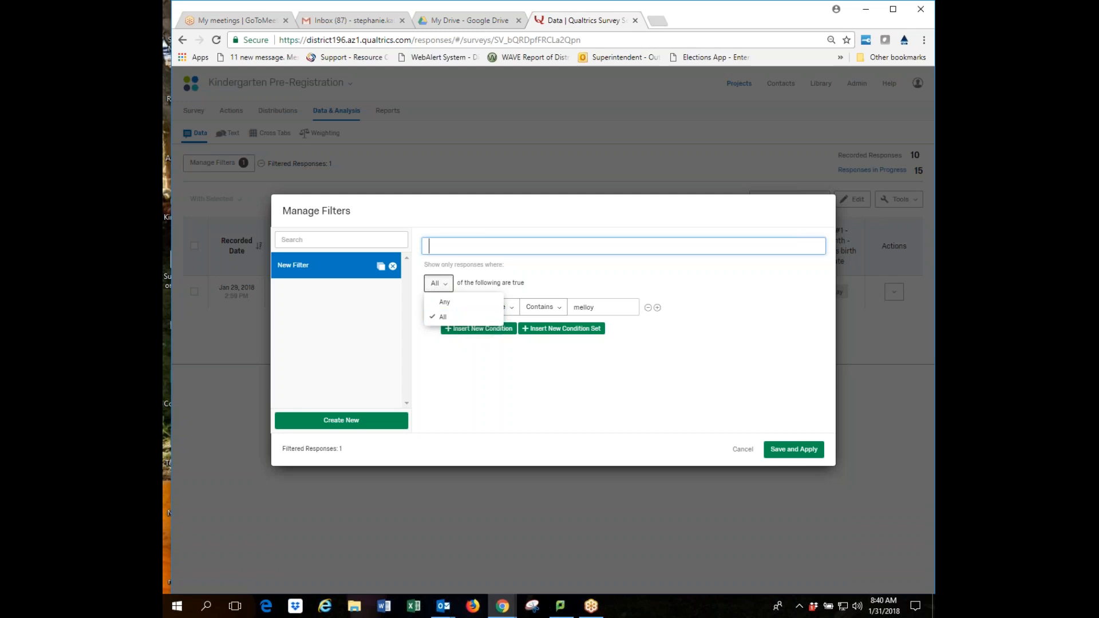
{"action": "left_click", "coordinate": [566, 278]}
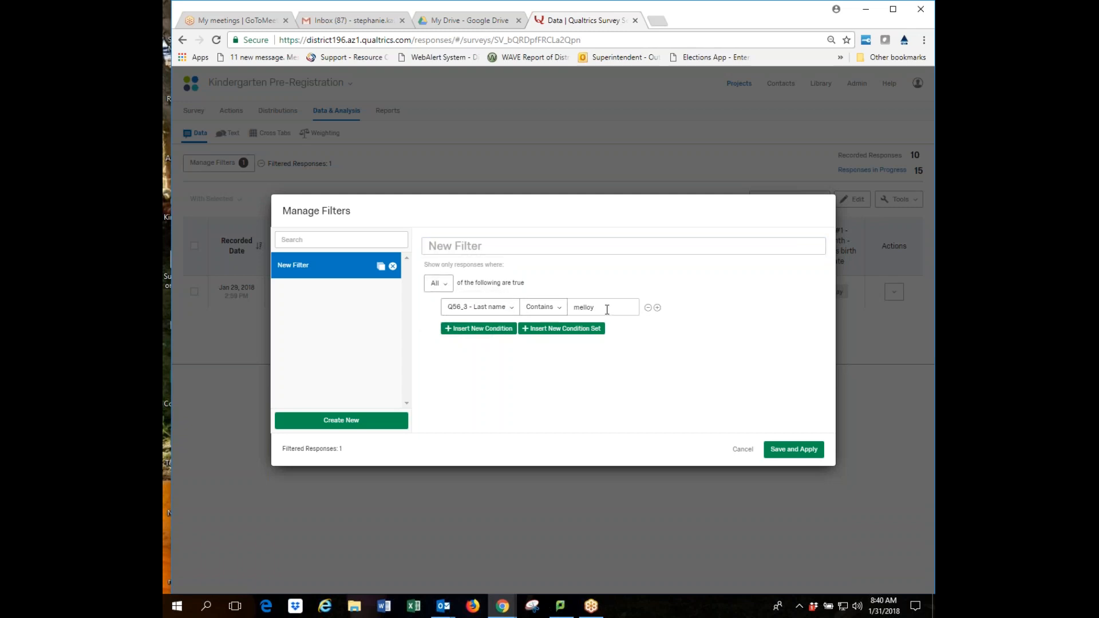
{"action": "left_click", "coordinate": [481, 328]}
{"action": "left_click", "coordinate": [491, 337]}
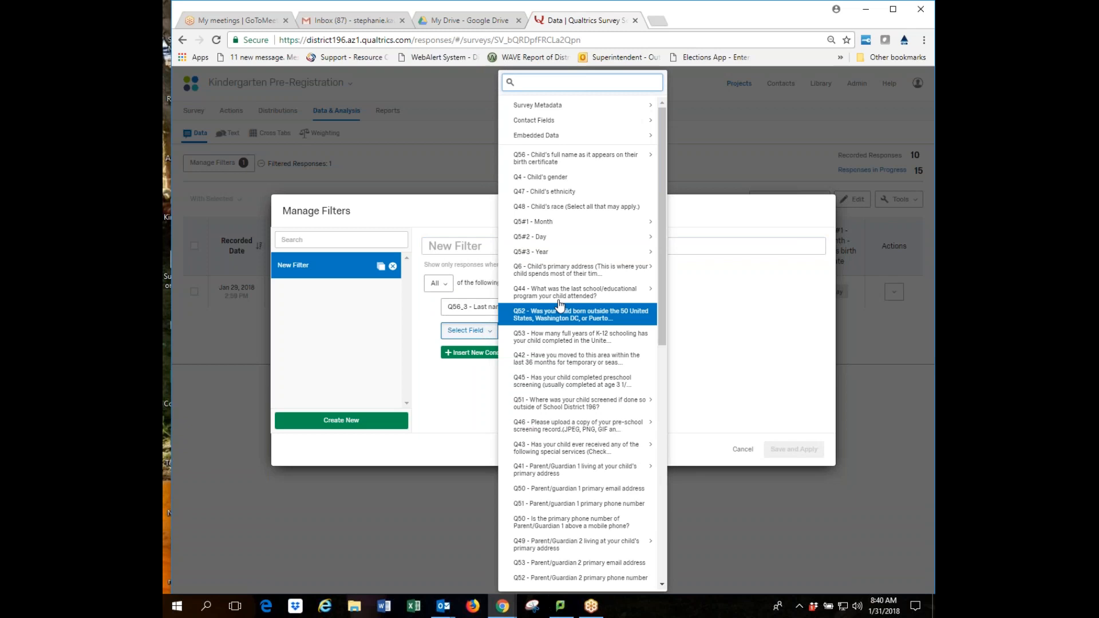
{"action": "mouse_move", "coordinate": [550, 228]}
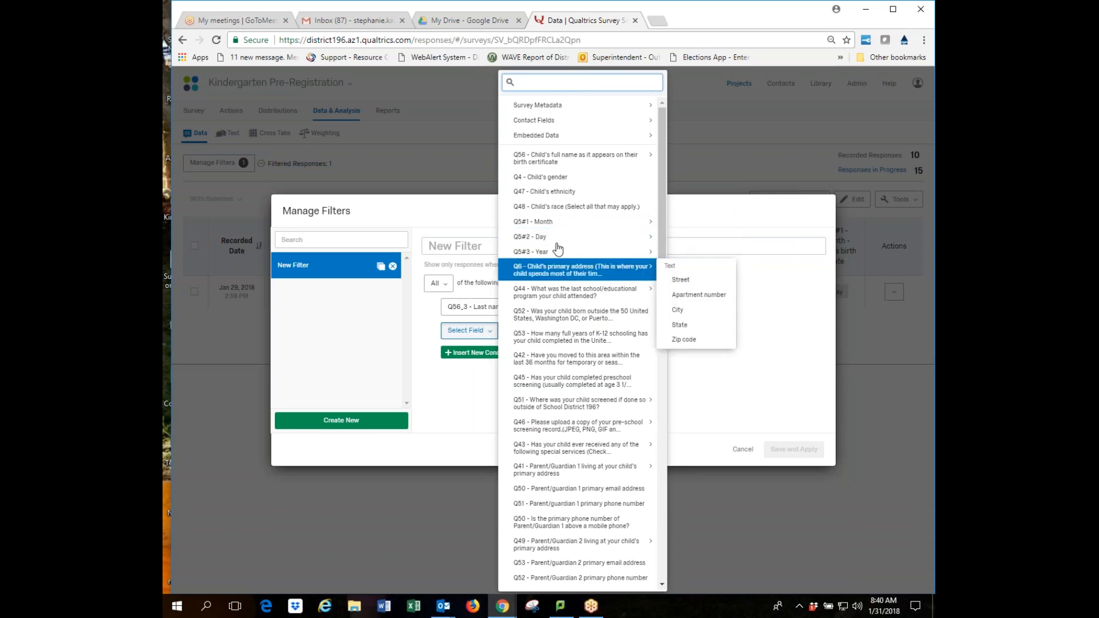
{"action": "left_click", "coordinate": [555, 179]}
{"action": "left_click", "coordinate": [583, 327]}
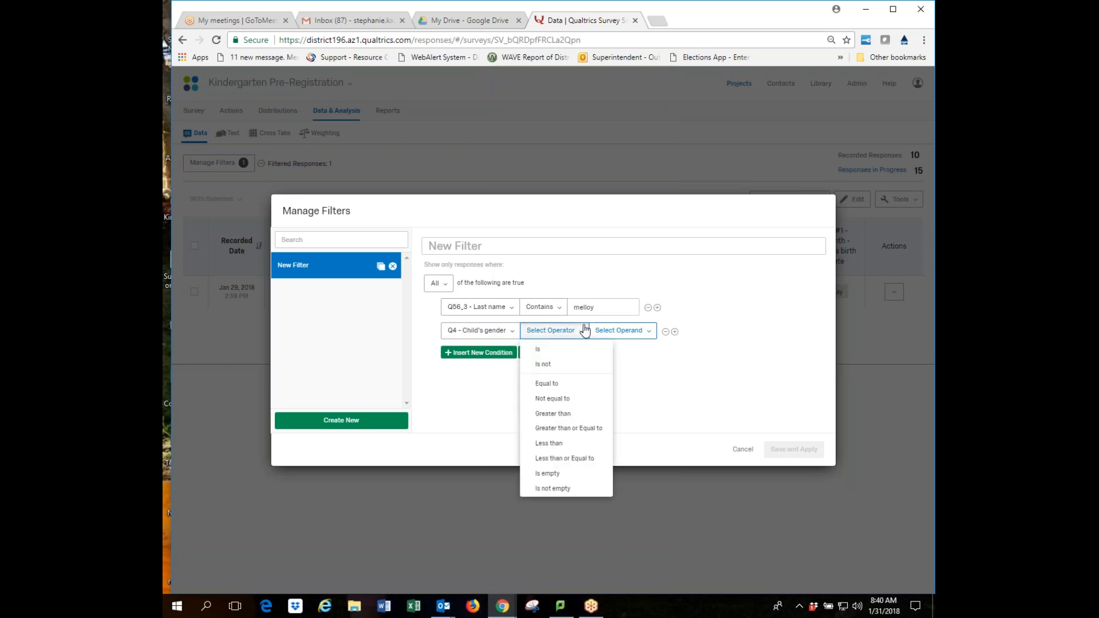
{"action": "left_click", "coordinate": [577, 350]}
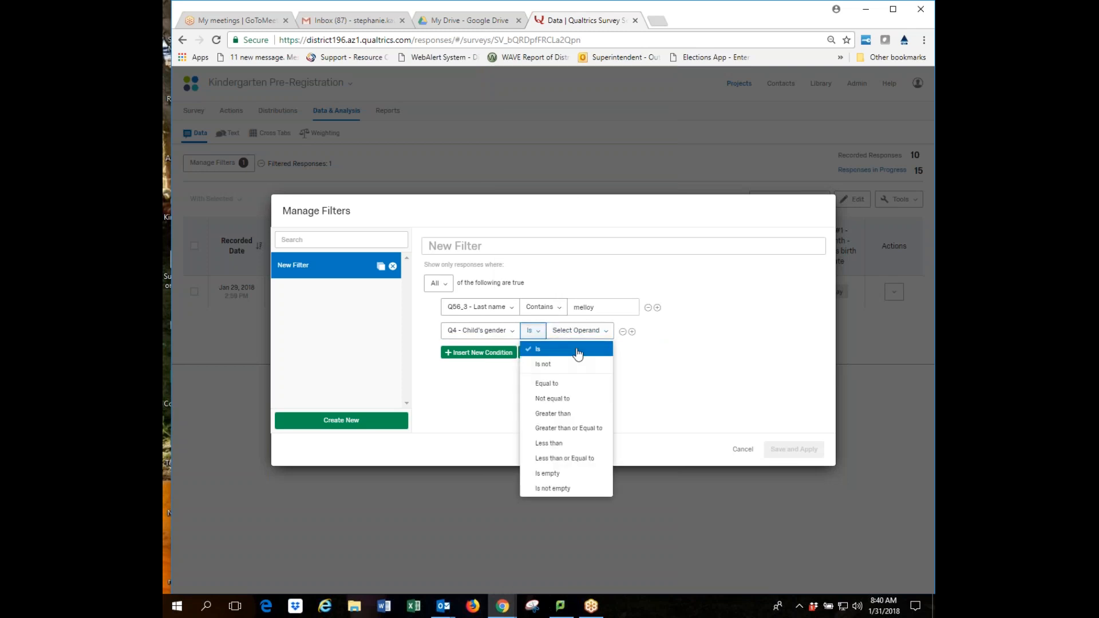
Select 1 - Male and 2 - Female as gender values, still requiring all conditions.
{"action": "left_click", "coordinate": [599, 332]}
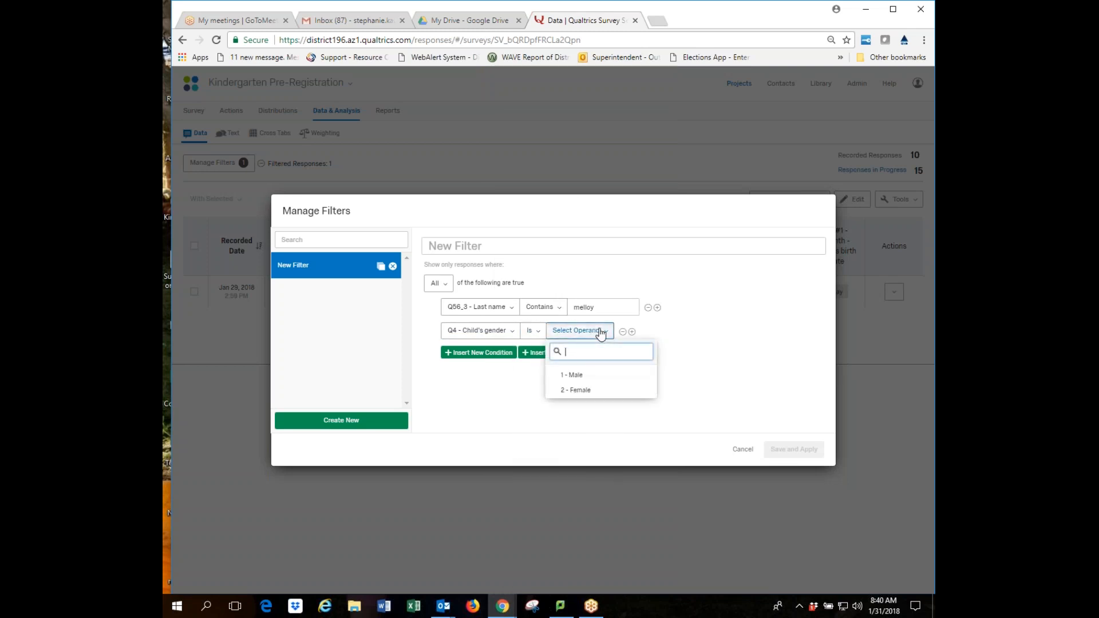
{"action": "left_click", "coordinate": [595, 375]}
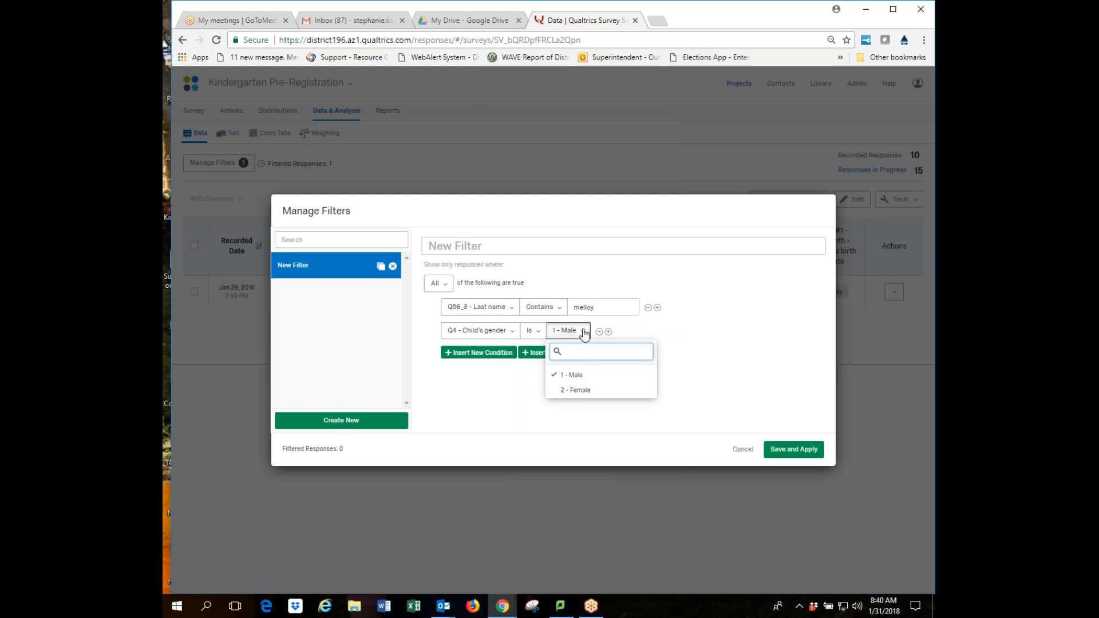
{"action": "left_click", "coordinate": [582, 330]}
{"action": "left_click", "coordinate": [581, 332]}
{"action": "left_click", "coordinate": [575, 390]}
{"action": "left_click", "coordinate": [445, 285]}
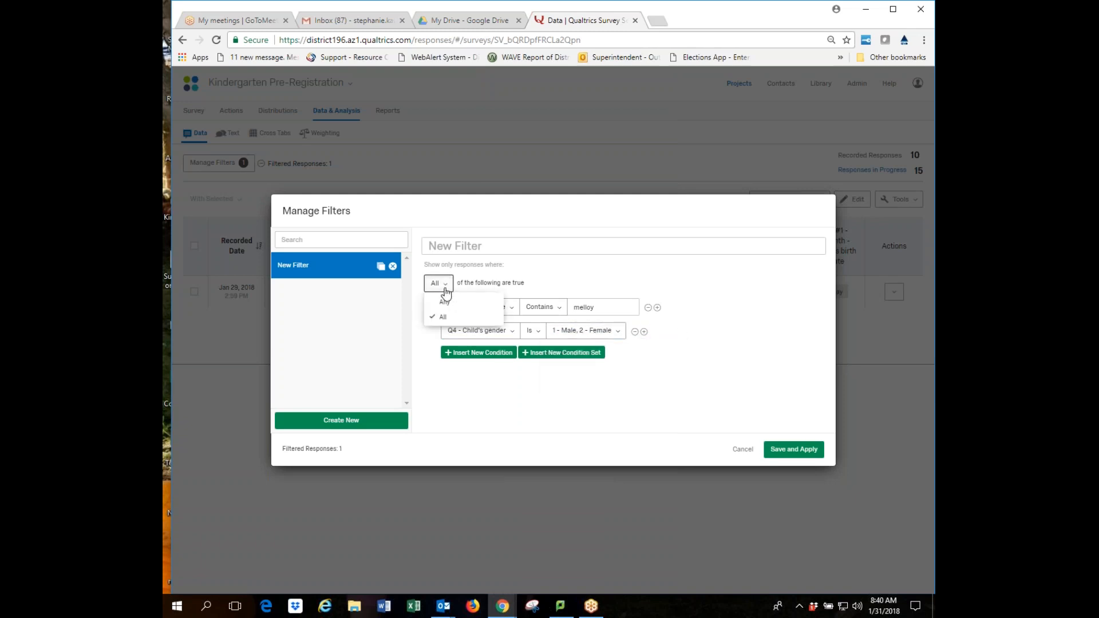
{"action": "left_click", "coordinate": [609, 276]}
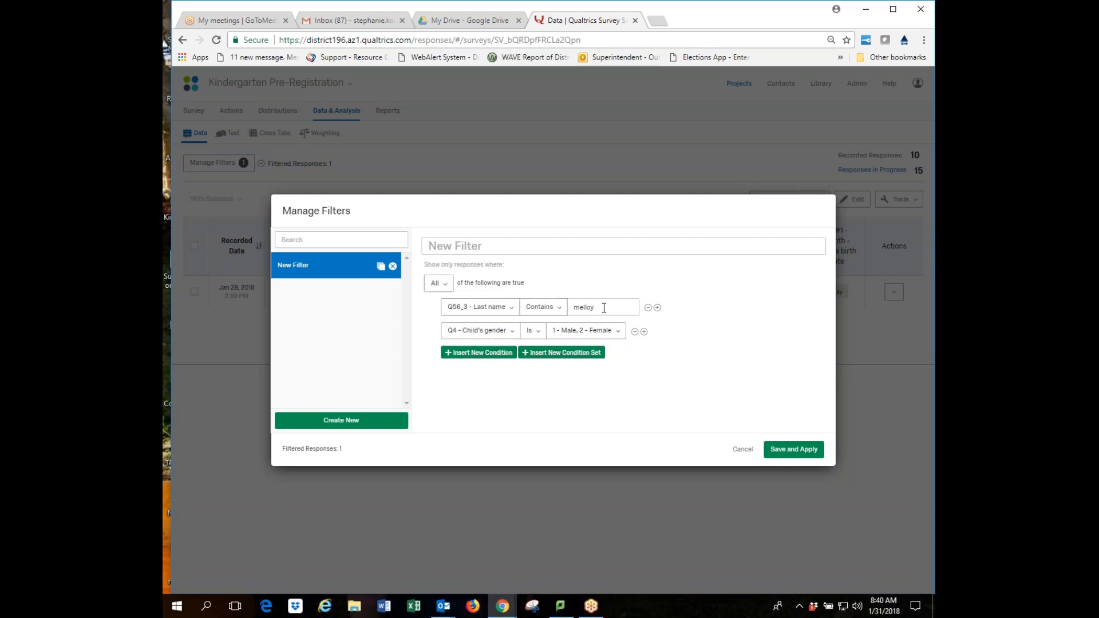
Remove 1 - Male so the gender condition matches only 2 - Female.
{"action": "left_click", "coordinate": [618, 333]}
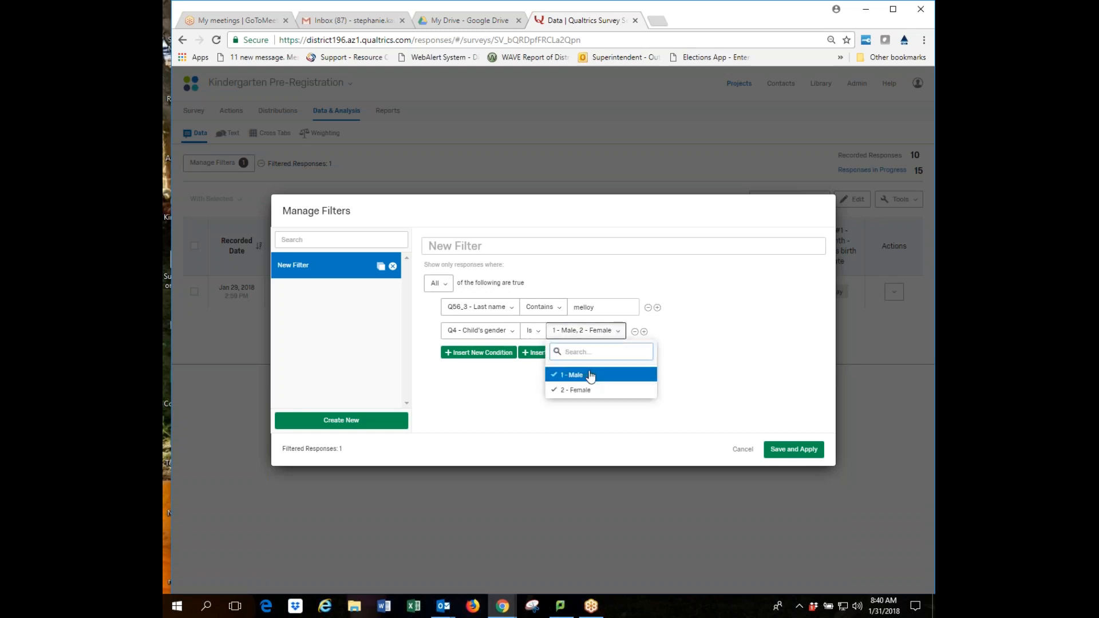
{"action": "left_click", "coordinate": [591, 376]}
{"action": "left_click", "coordinate": [714, 336]}
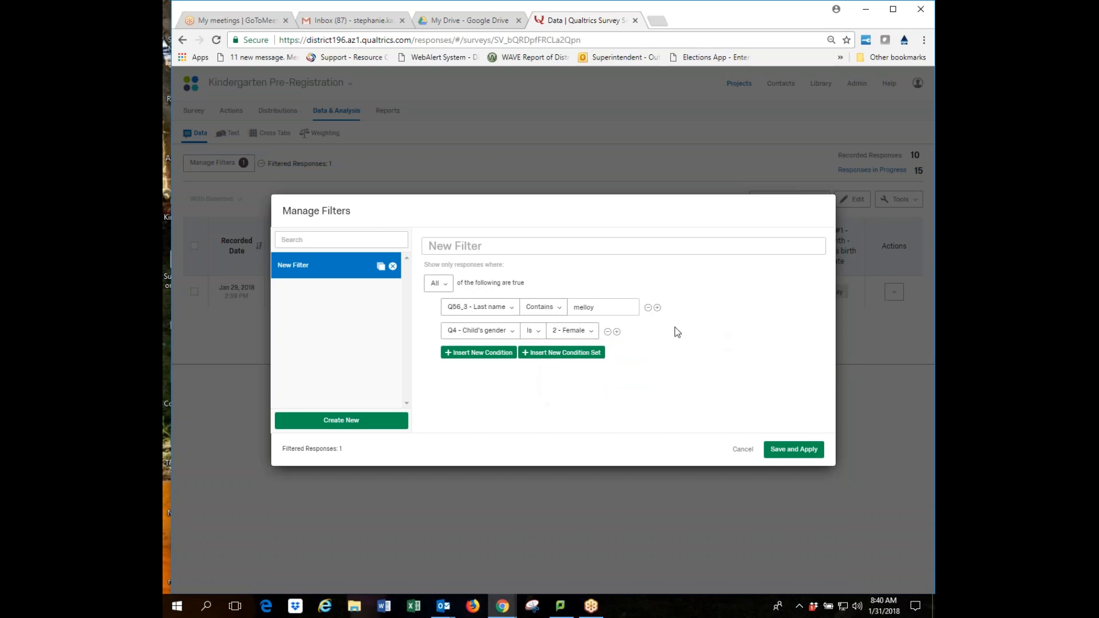
{"action": "left_click", "coordinate": [588, 331]}
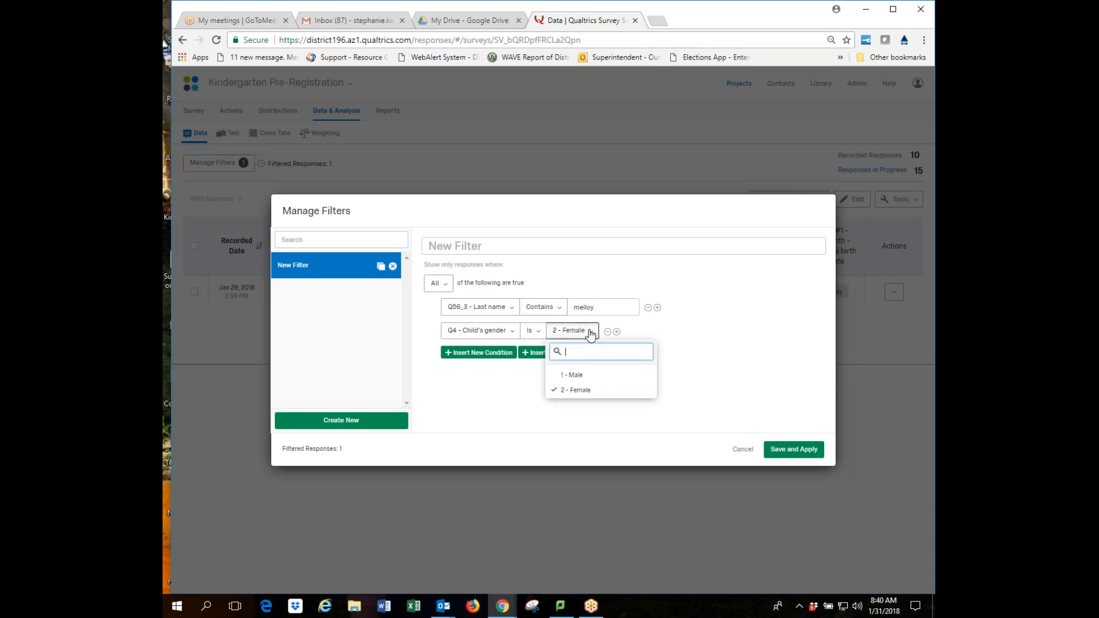
{"action": "left_click", "coordinate": [586, 376]}
{"action": "left_click", "coordinate": [619, 334]}
{"action": "left_click", "coordinate": [618, 332]}
{"action": "left_click", "coordinate": [579, 376]}
{"action": "left_click", "coordinate": [668, 324]}
{"action": "left_click", "coordinate": [438, 283]}
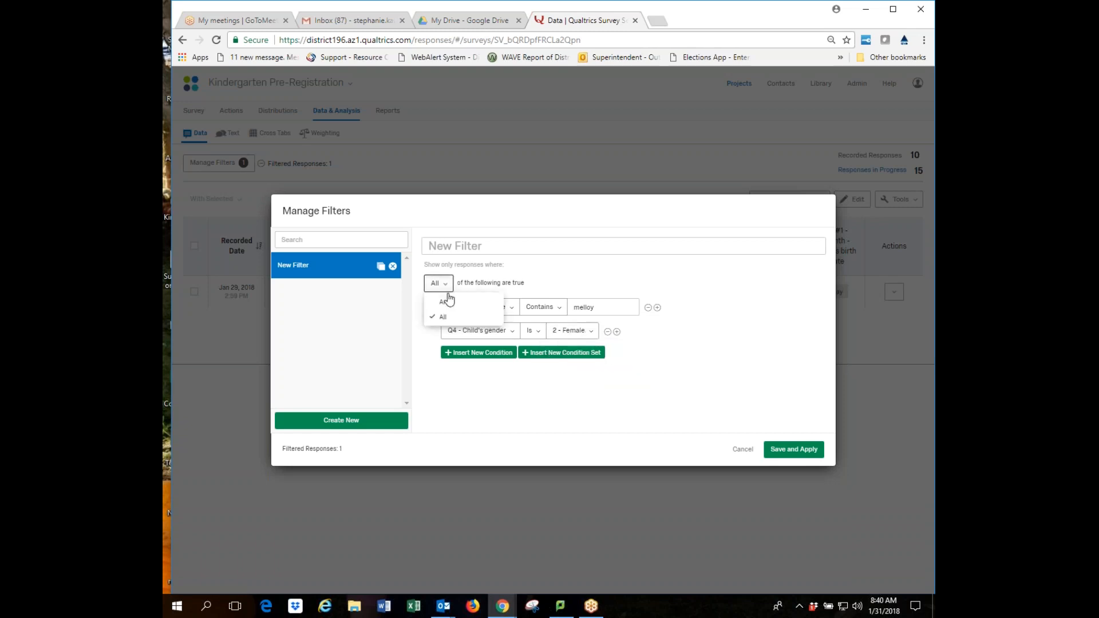
Switch the filter to match Any, add and remove a nested condition set, then start cancelling.
{"action": "left_click", "coordinate": [450, 297]}
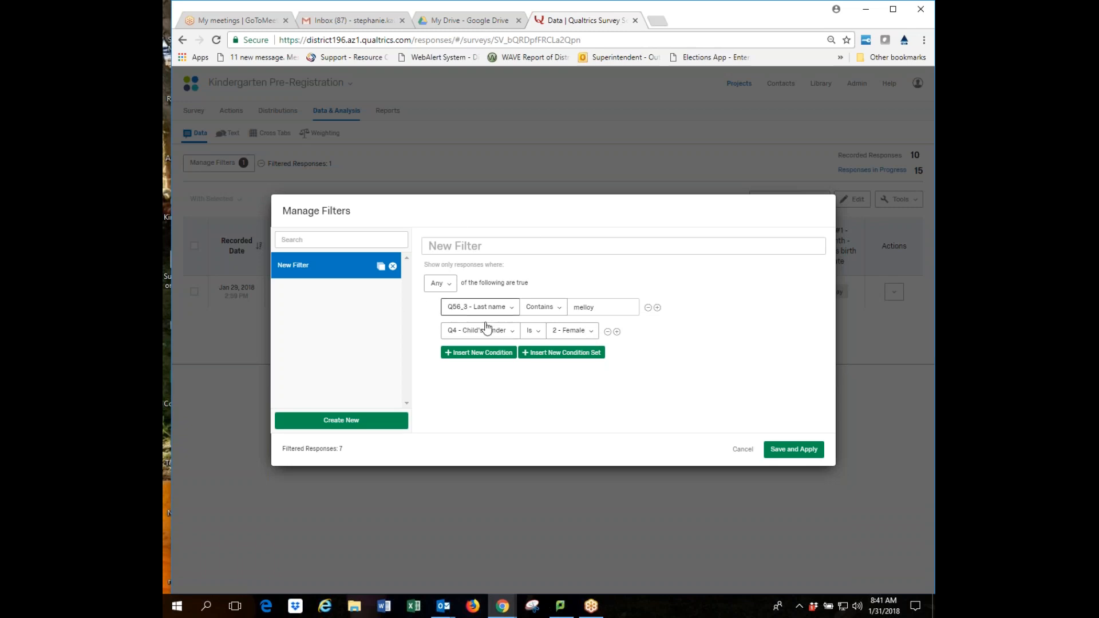
{"action": "left_click", "coordinate": [574, 354]}
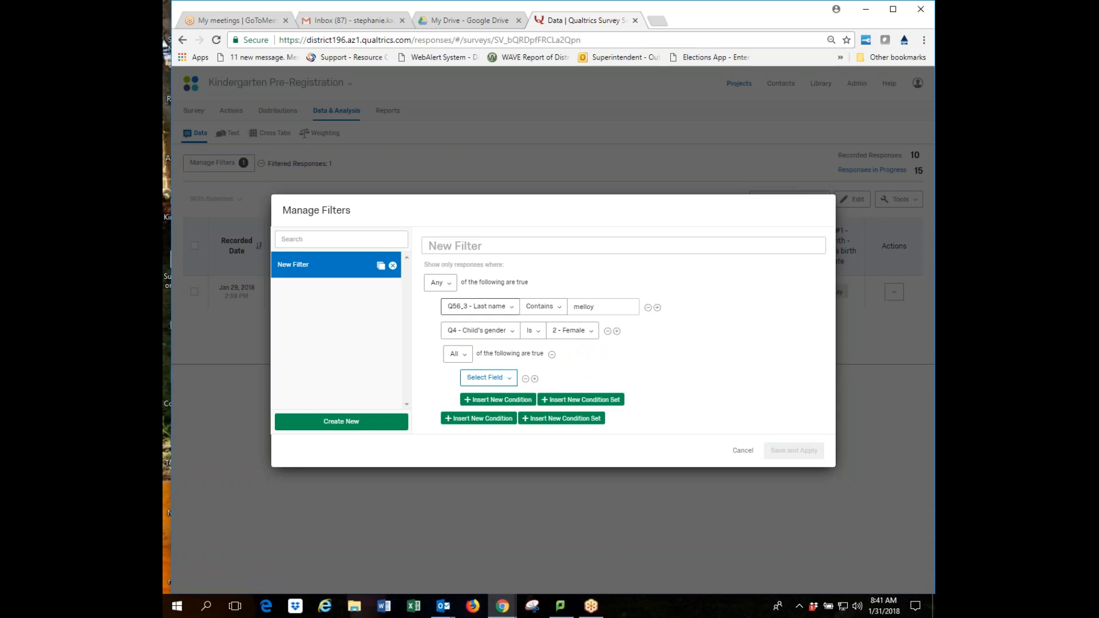
{"action": "left_click", "coordinate": [440, 284]}
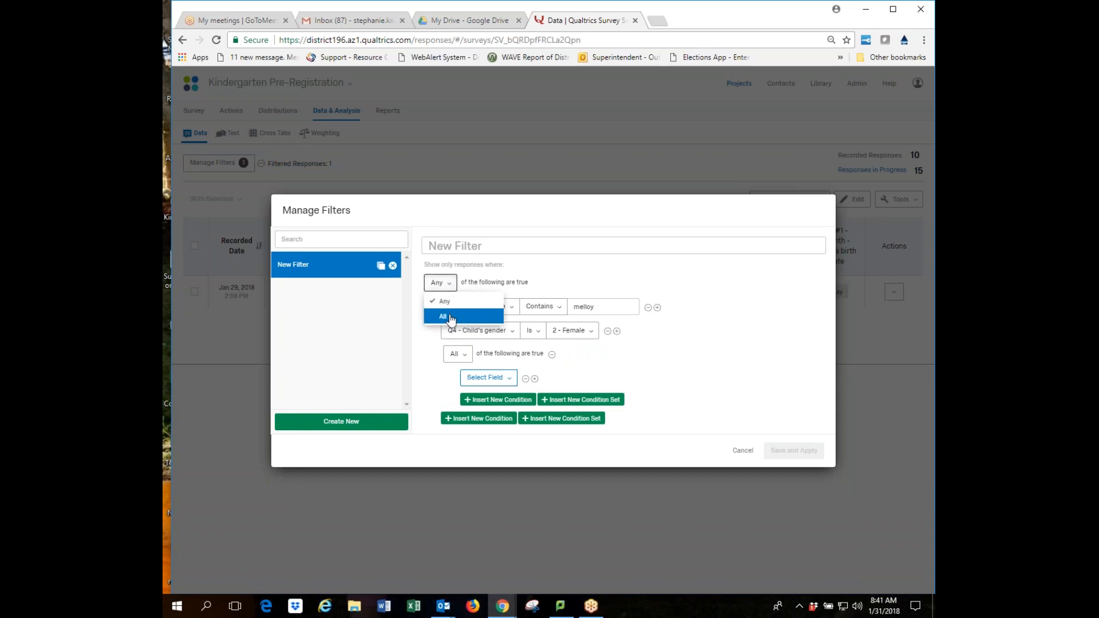
{"action": "left_click", "coordinate": [541, 269]}
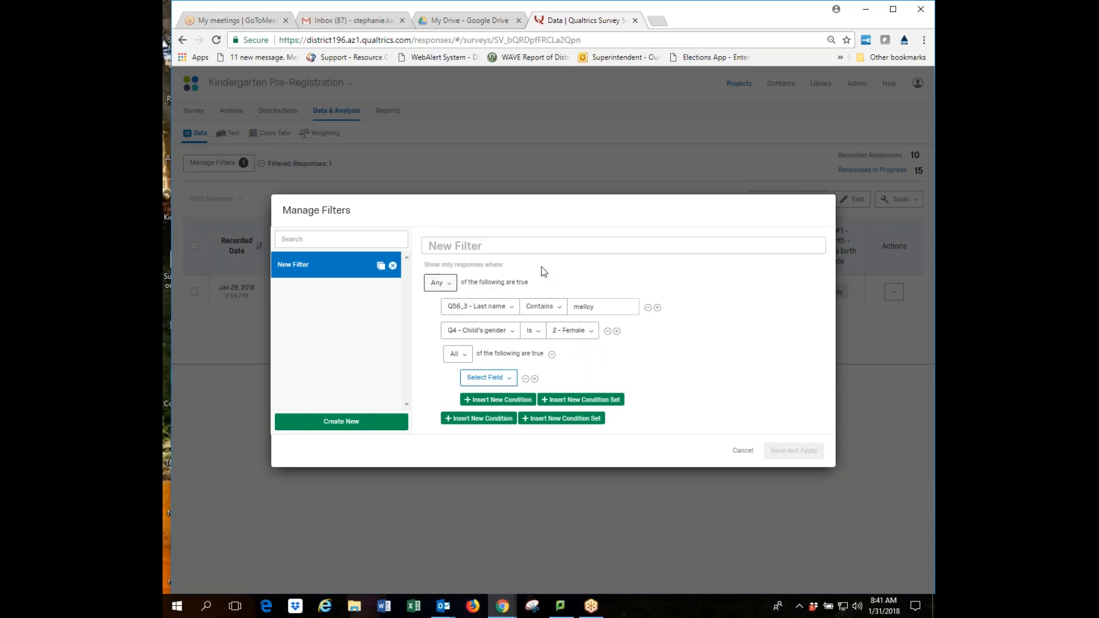
{"action": "left_click", "coordinate": [553, 355]}
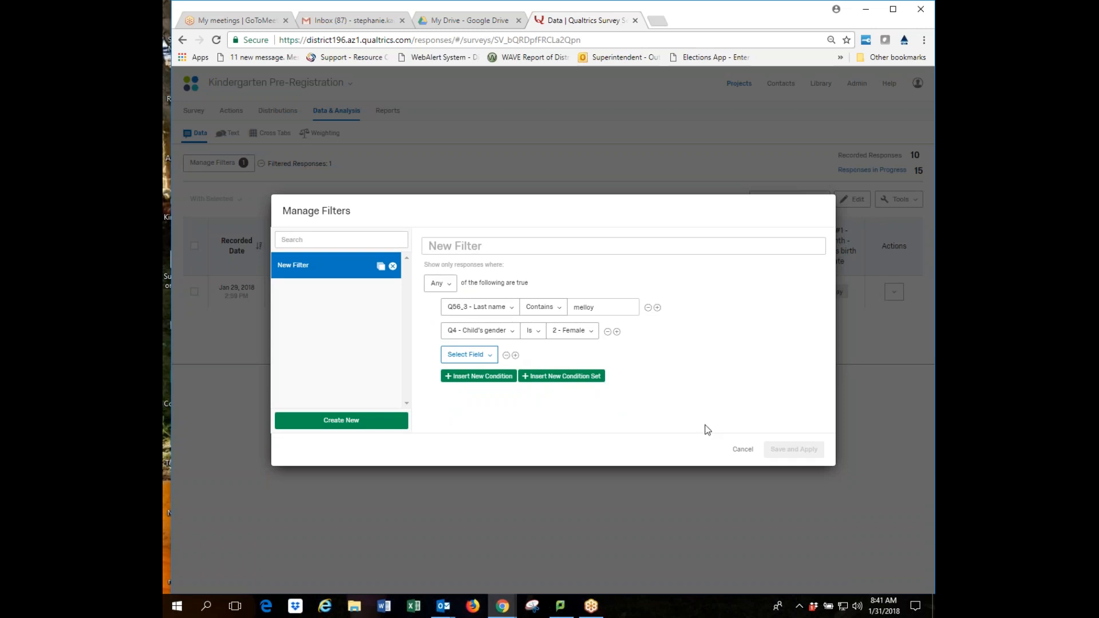
{"action": "left_click", "coordinate": [742, 450]}
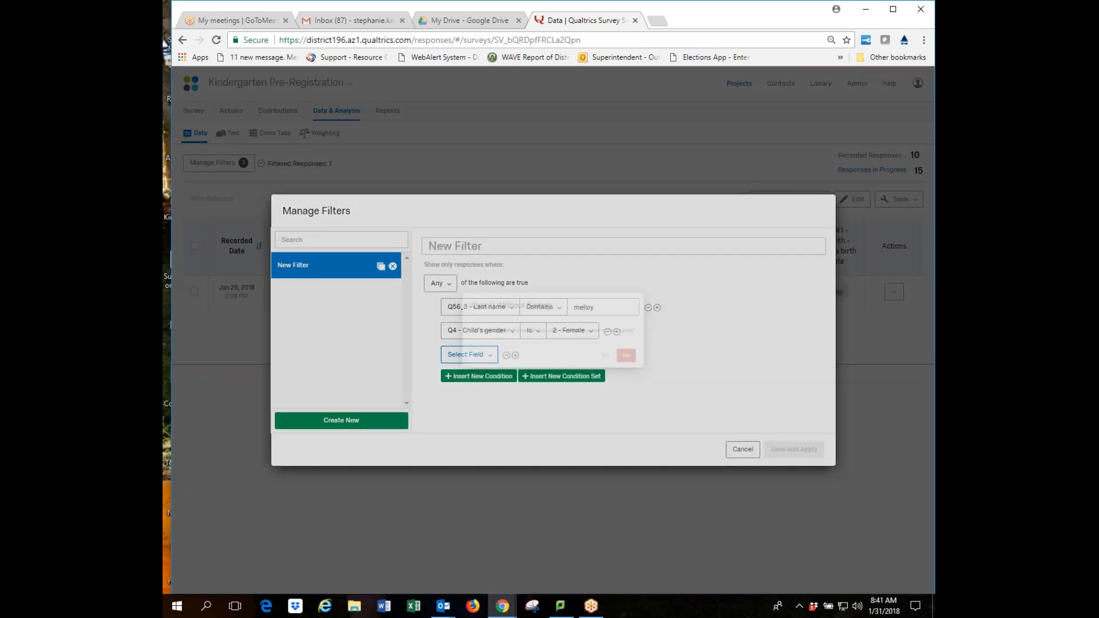
Discard the unsaved filter edits, reopen and discard them again, keeping only the last-name filter.
{"action": "left_click", "coordinate": [623, 362]}
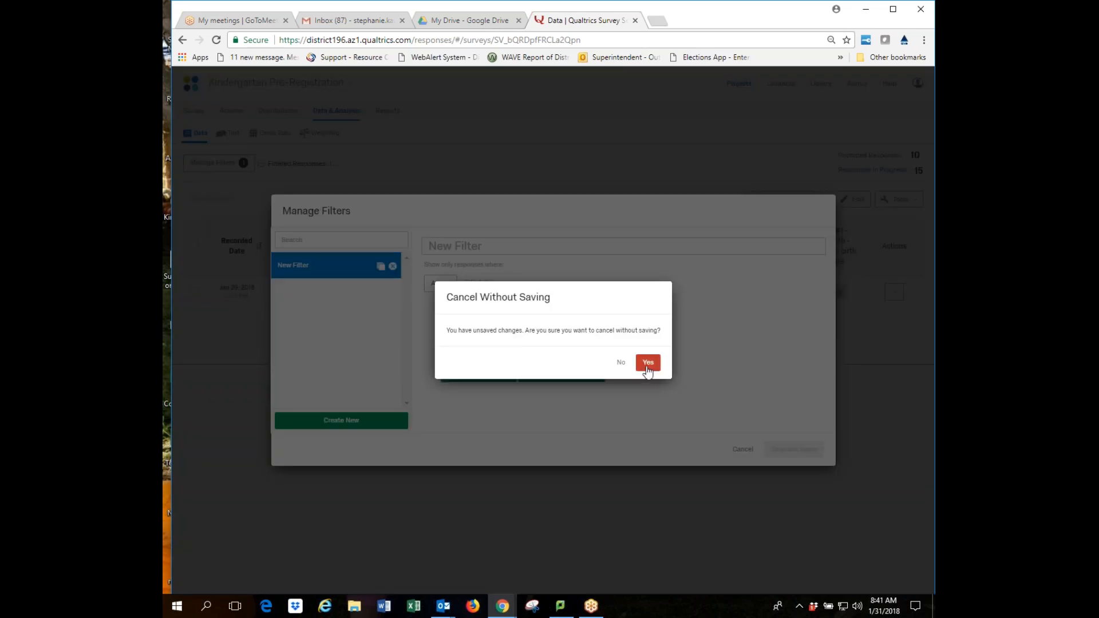
{"action": "left_click", "coordinate": [643, 362]}
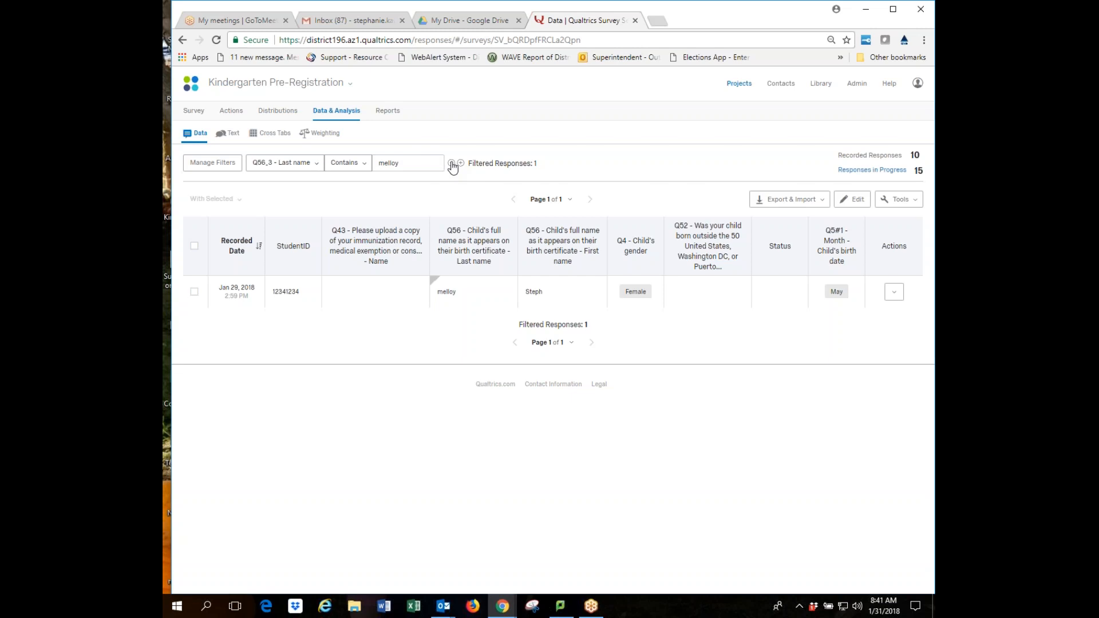
{"action": "left_click", "coordinate": [456, 164]}
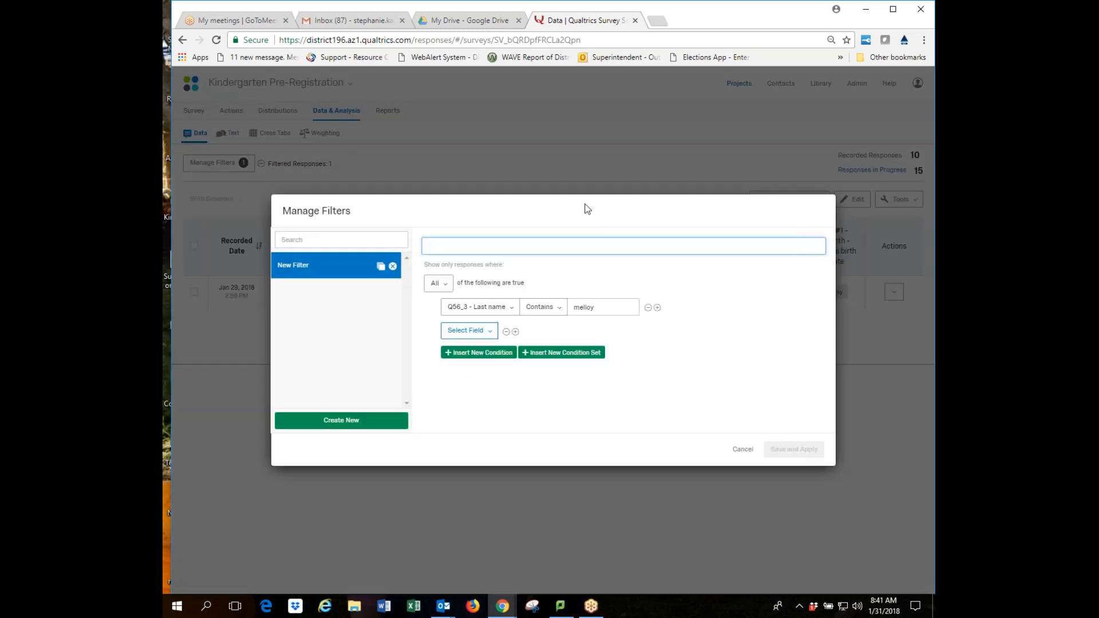
{"action": "left_click", "coordinate": [742, 450]}
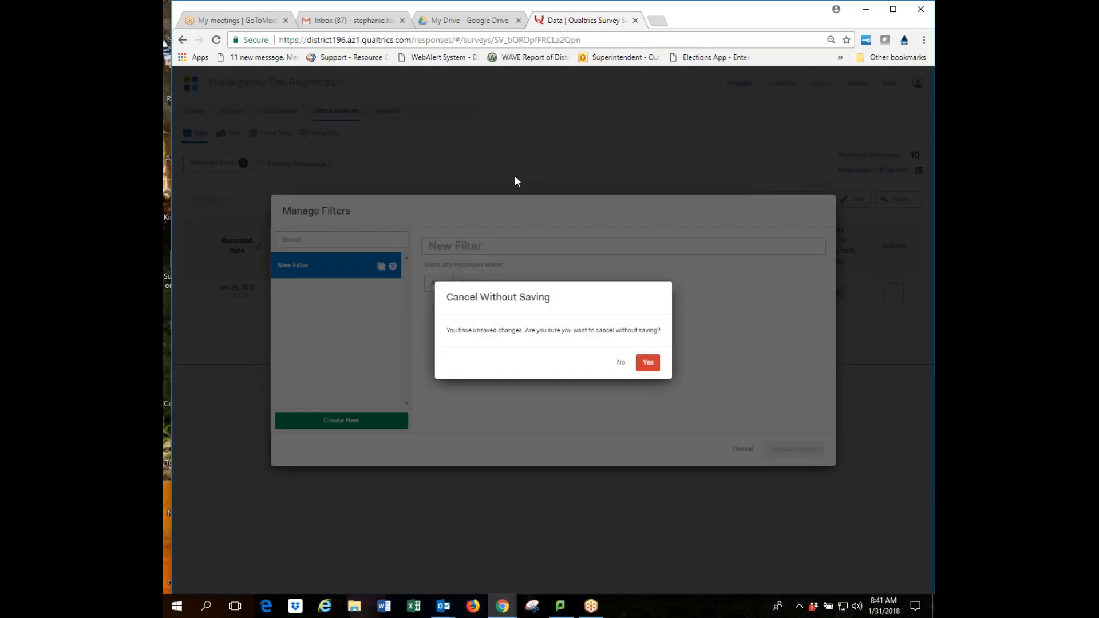
{"action": "left_click", "coordinate": [621, 363]}
{"action": "left_click", "coordinate": [742, 451]}
{"action": "left_click", "coordinate": [651, 362]}
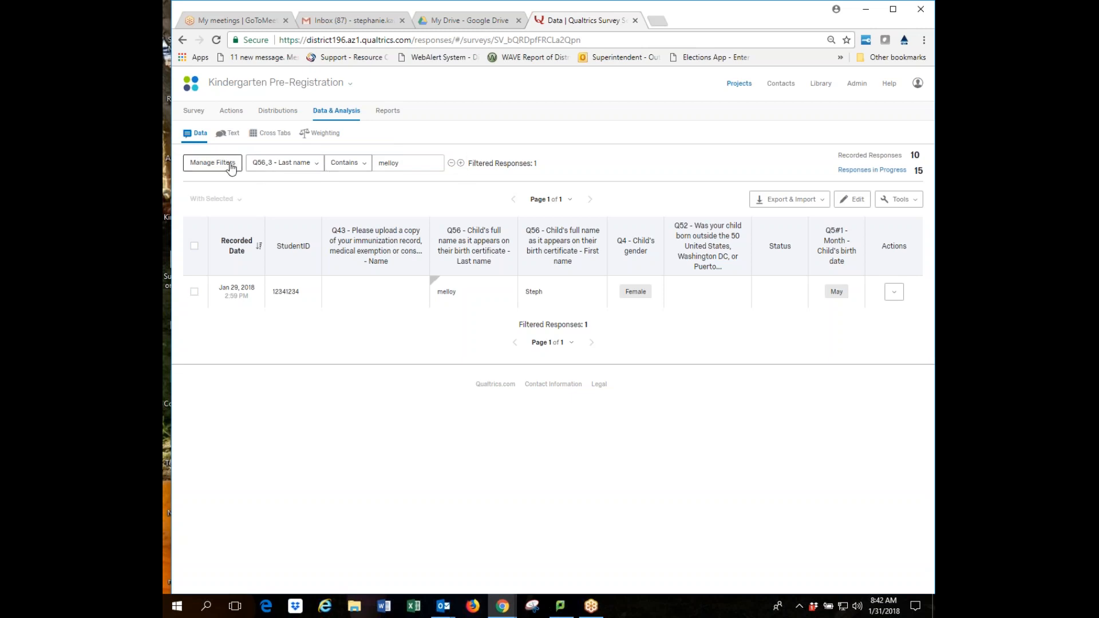
{"action": "left_click", "coordinate": [226, 164]}
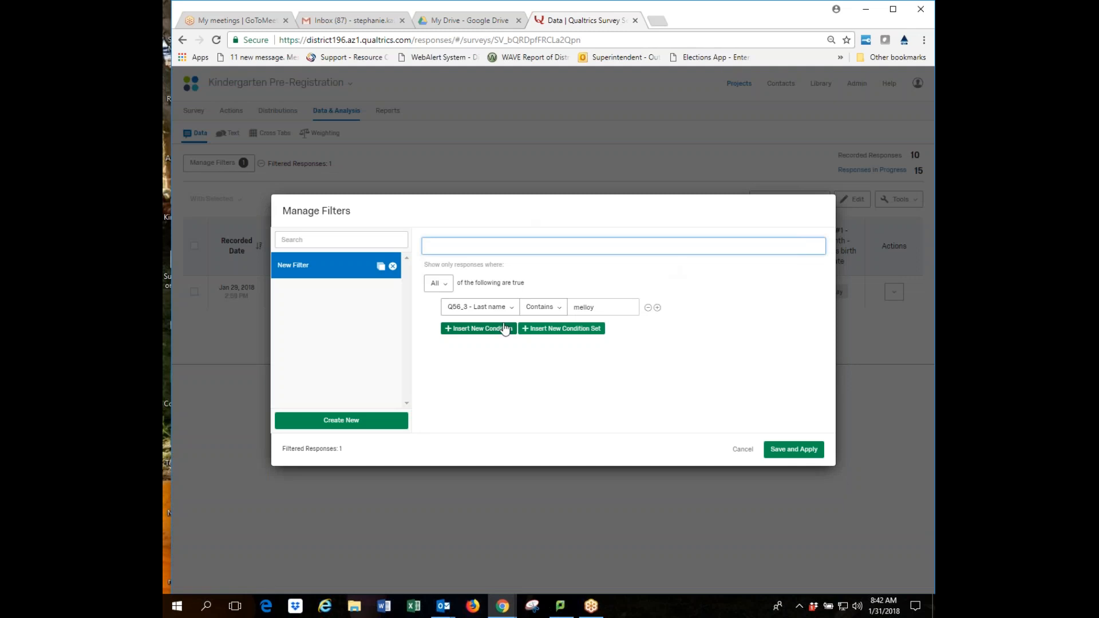
Save and apply the New Filter on last name, then remove it so all responses show.
{"action": "left_click", "coordinate": [793, 450]}
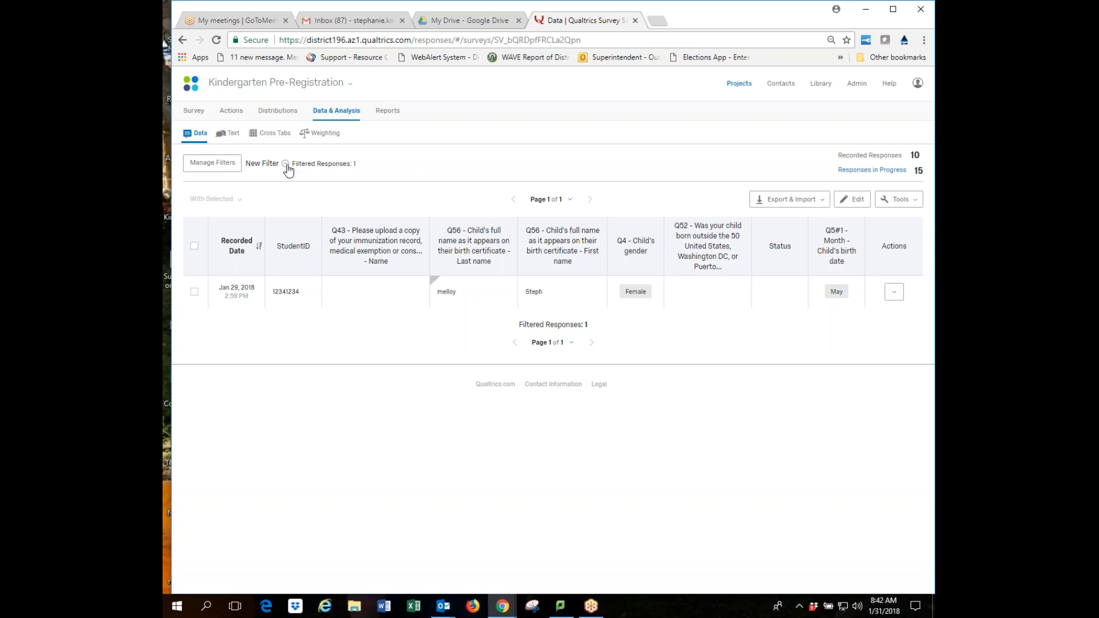
{"action": "left_click", "coordinate": [286, 165]}
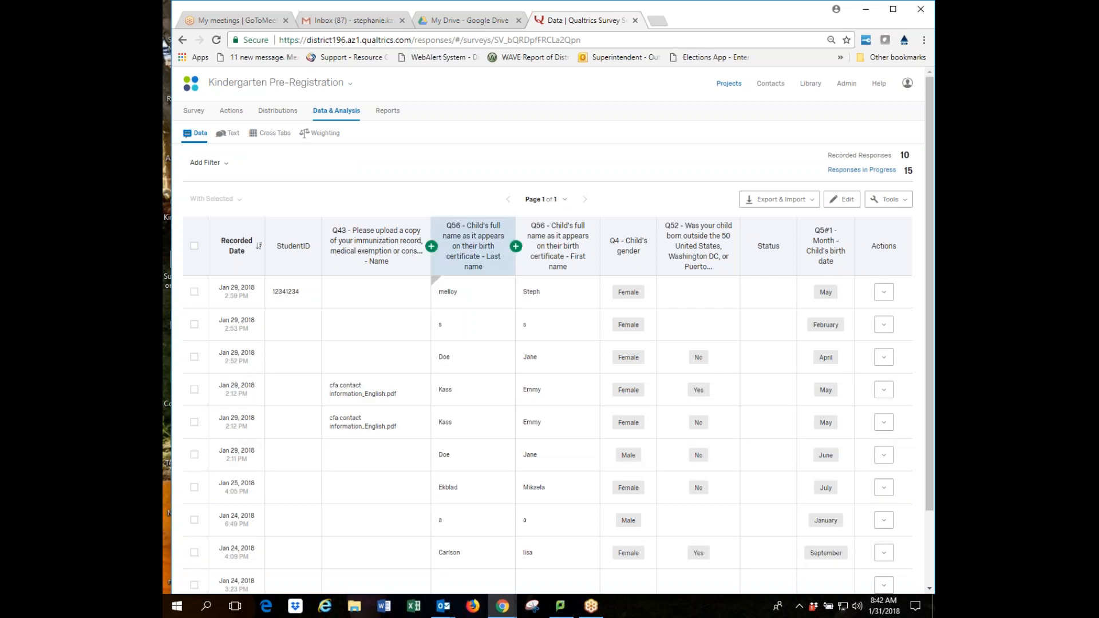
Look over the Last name column menu and Tools list, then open Export Data as CSV.
{"action": "left_click", "coordinate": [496, 270]}
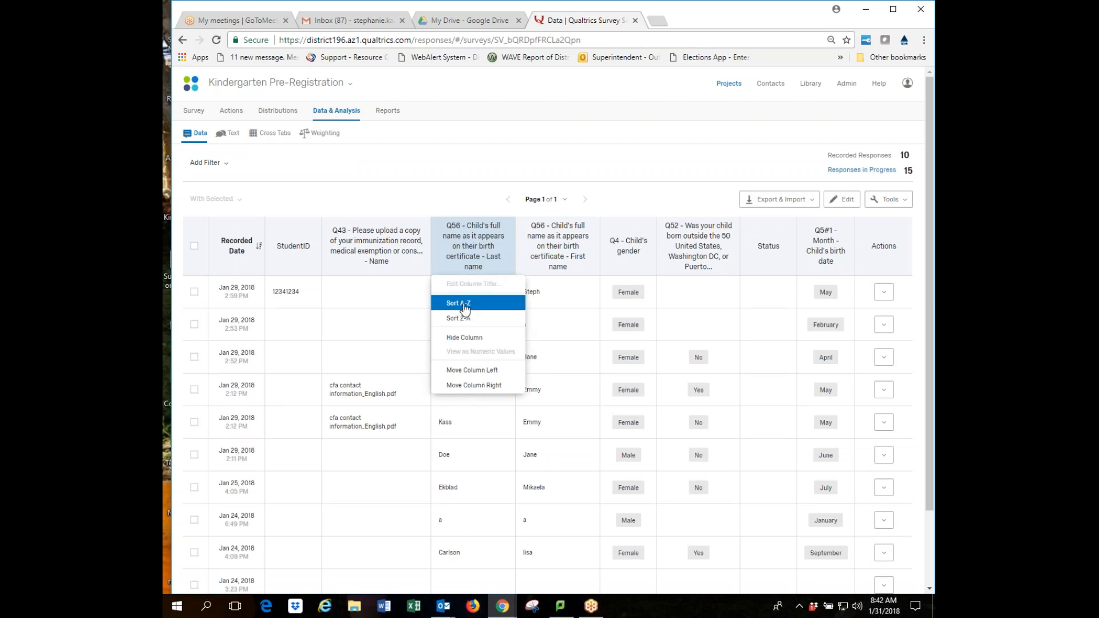
{"action": "left_click", "coordinate": [469, 197]}
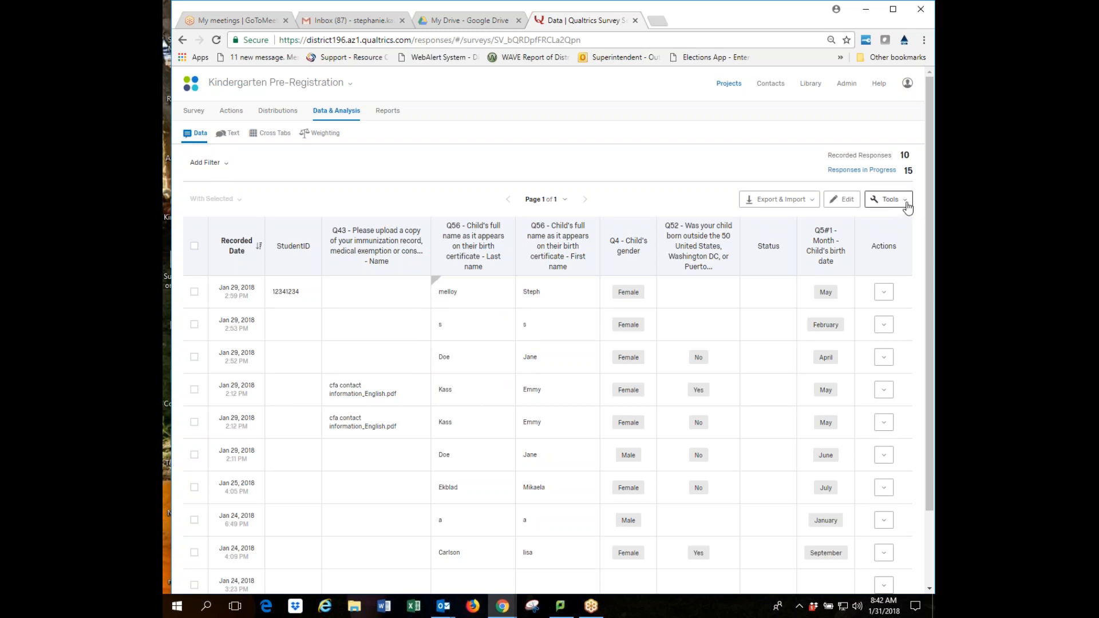
{"action": "left_click", "coordinate": [906, 207]}
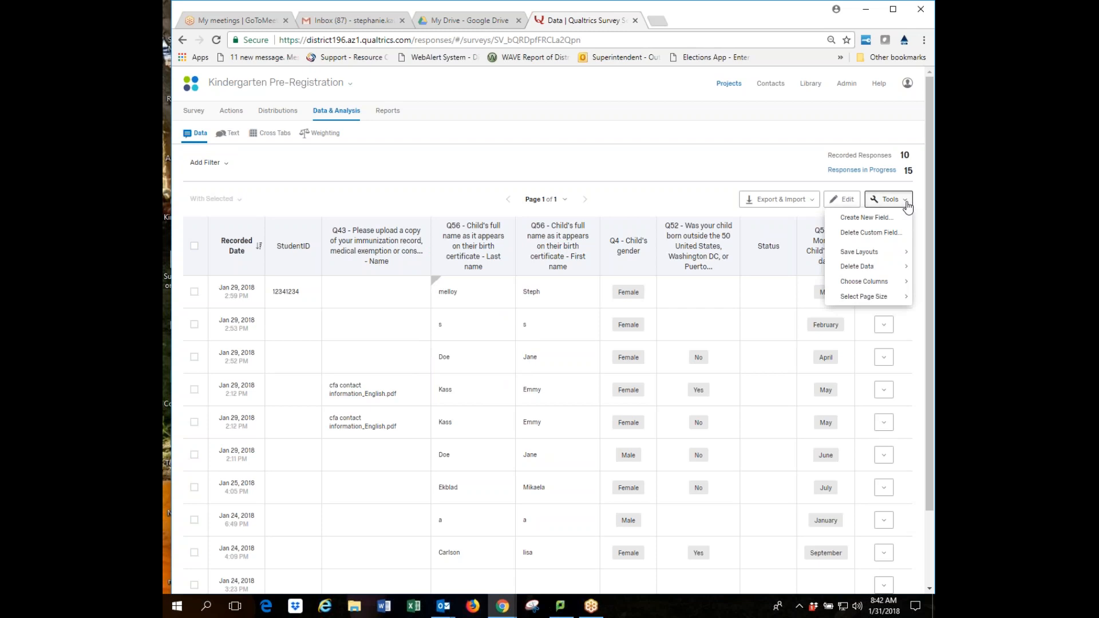
{"action": "left_click", "coordinate": [695, 192]}
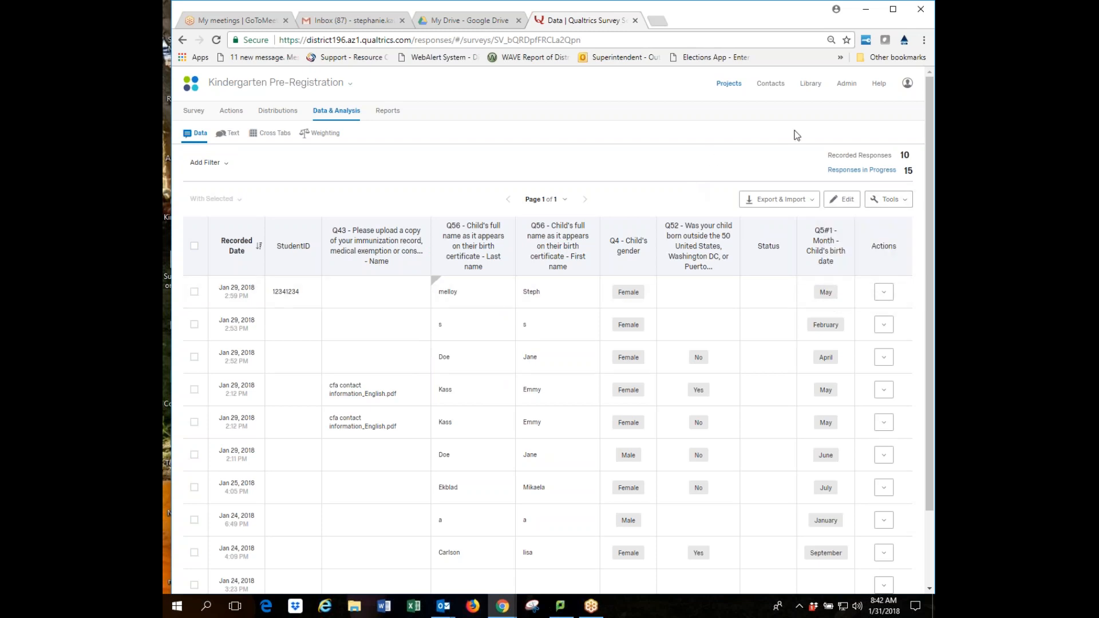
{"action": "left_click", "coordinate": [785, 202]}
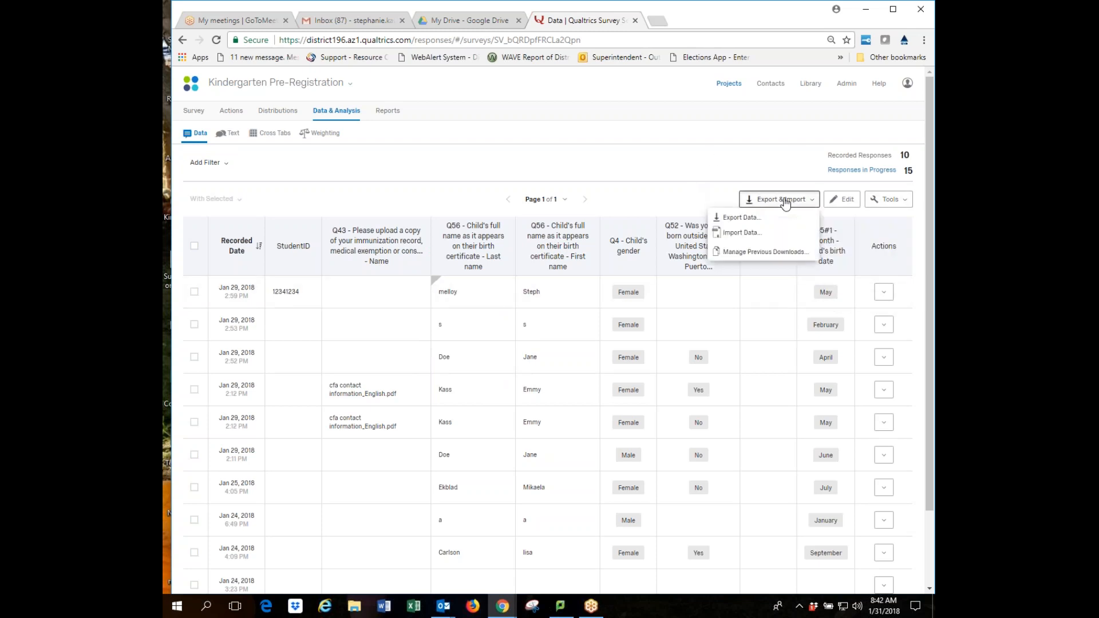
{"action": "left_click", "coordinate": [738, 219]}
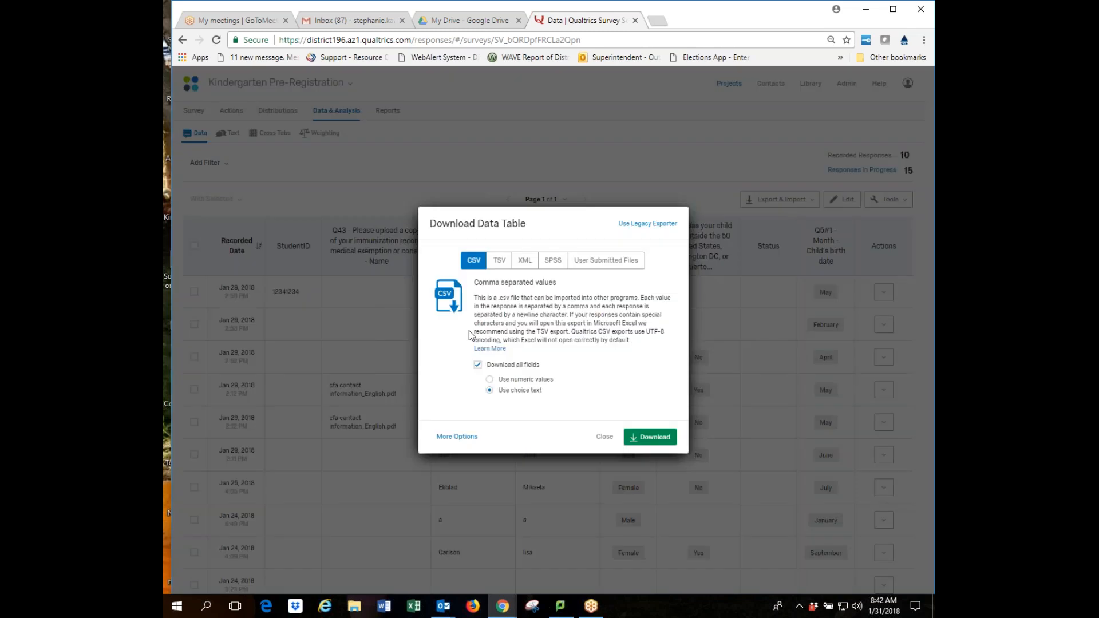
Uncheck Download all fields and close the Download Data Table dialog without exporting.
{"action": "left_click", "coordinate": [478, 365]}
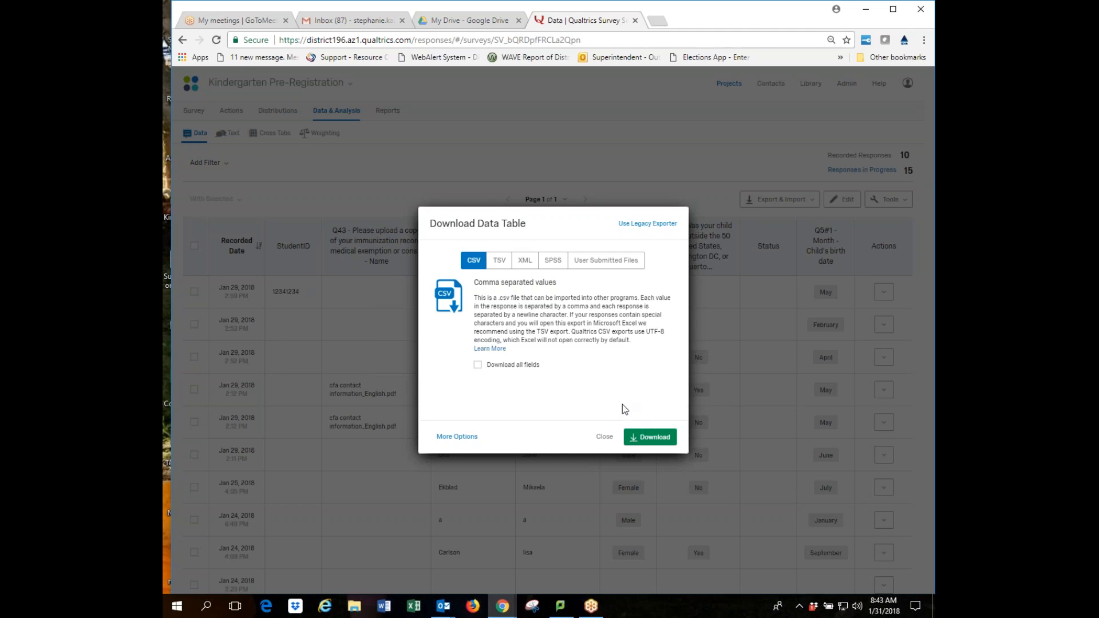
{"action": "left_click", "coordinate": [605, 441]}
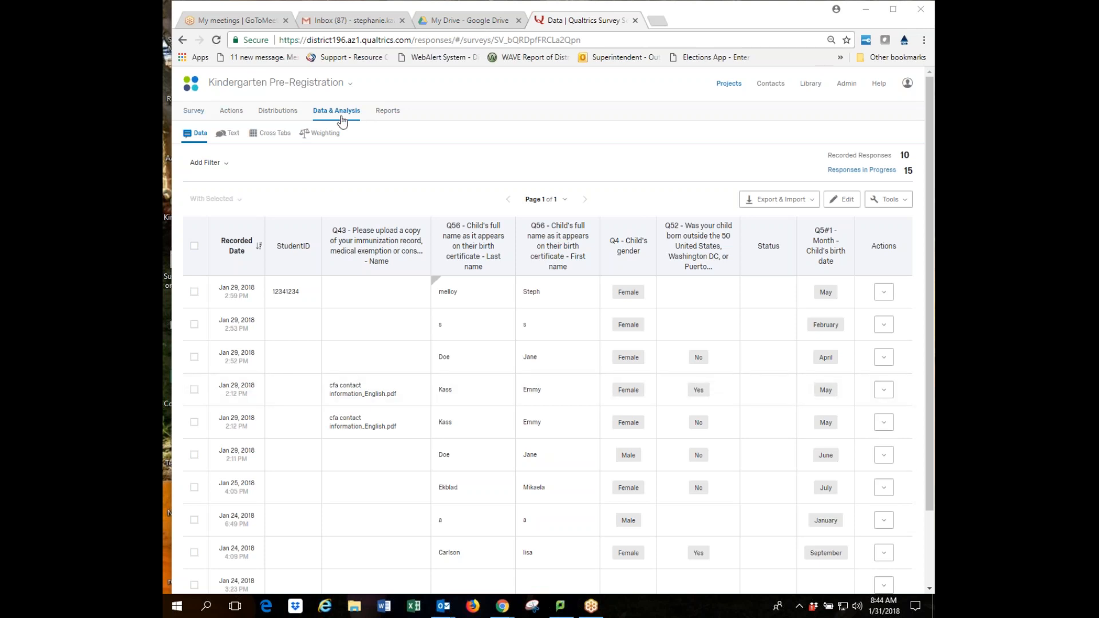
Open Survey Options from the Kindergarten Pre-Registration survey editor.
{"action": "left_click", "coordinate": [195, 112]}
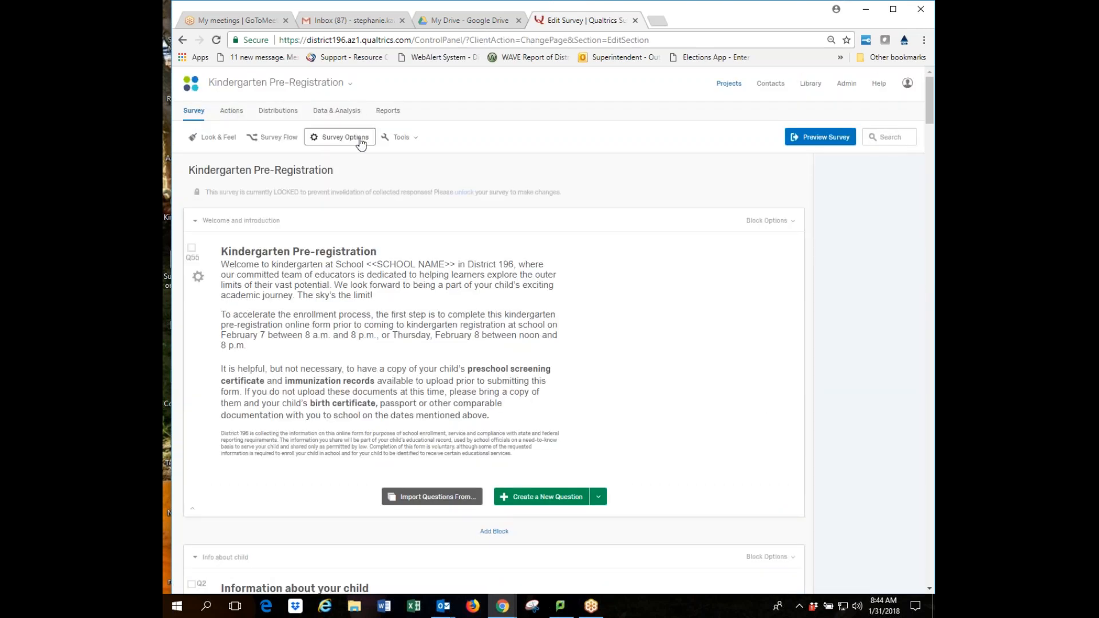
{"action": "left_click", "coordinate": [360, 138]}
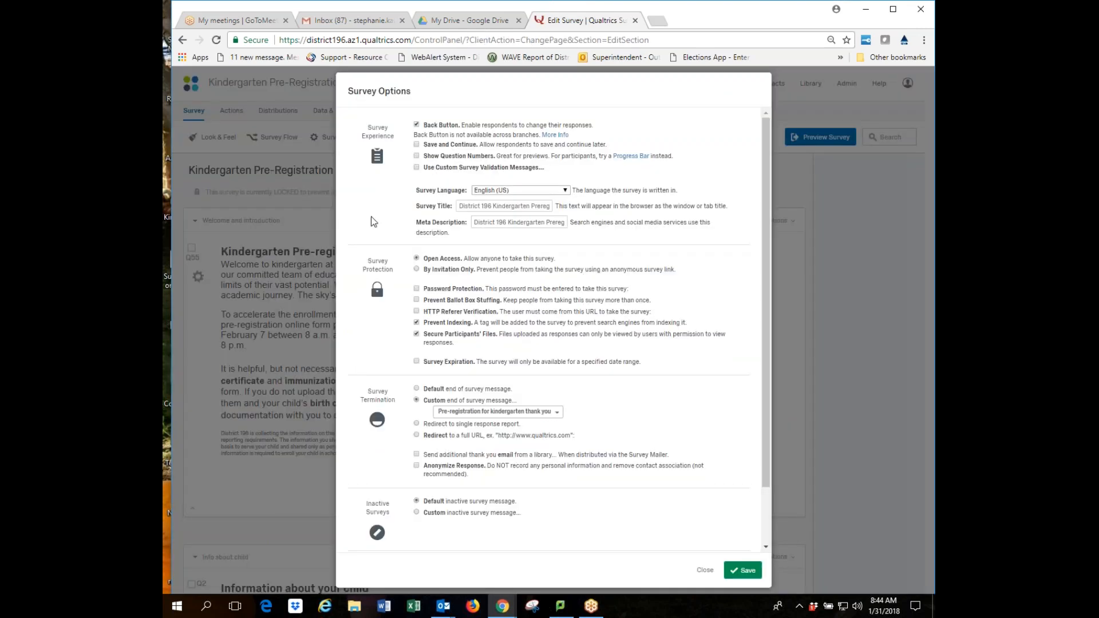
{"action": "scroll", "coordinate": [568, 465], "scroll_direction": "down", "scroll_amount": 1}
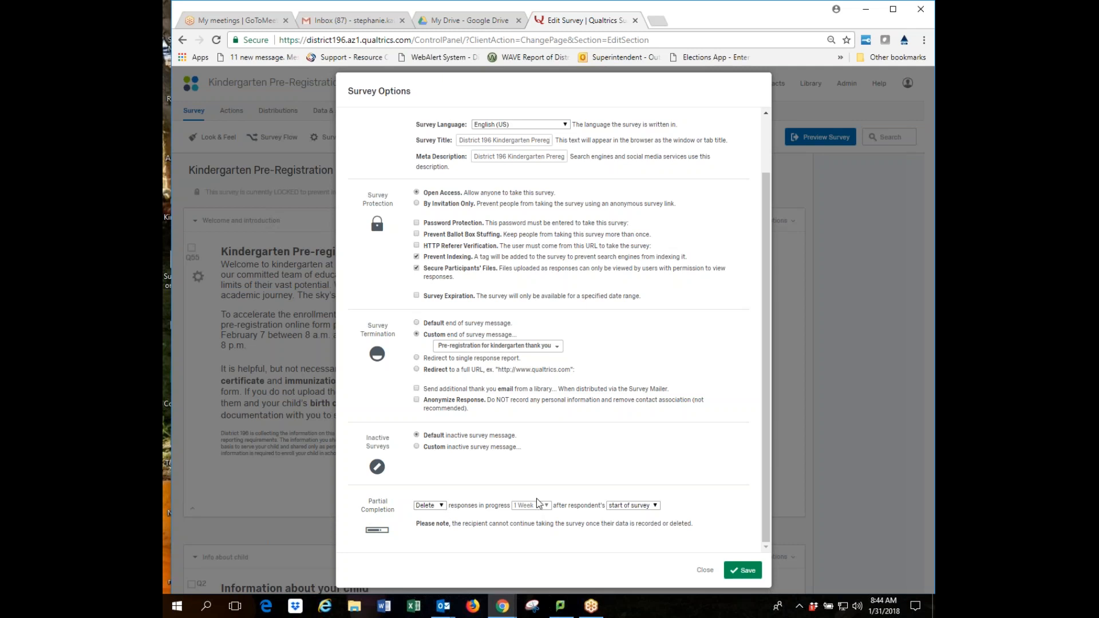
Set Partial Completion to Record after 1 Week from start of survey, then close without saving.
{"action": "left_click", "coordinate": [442, 507]}
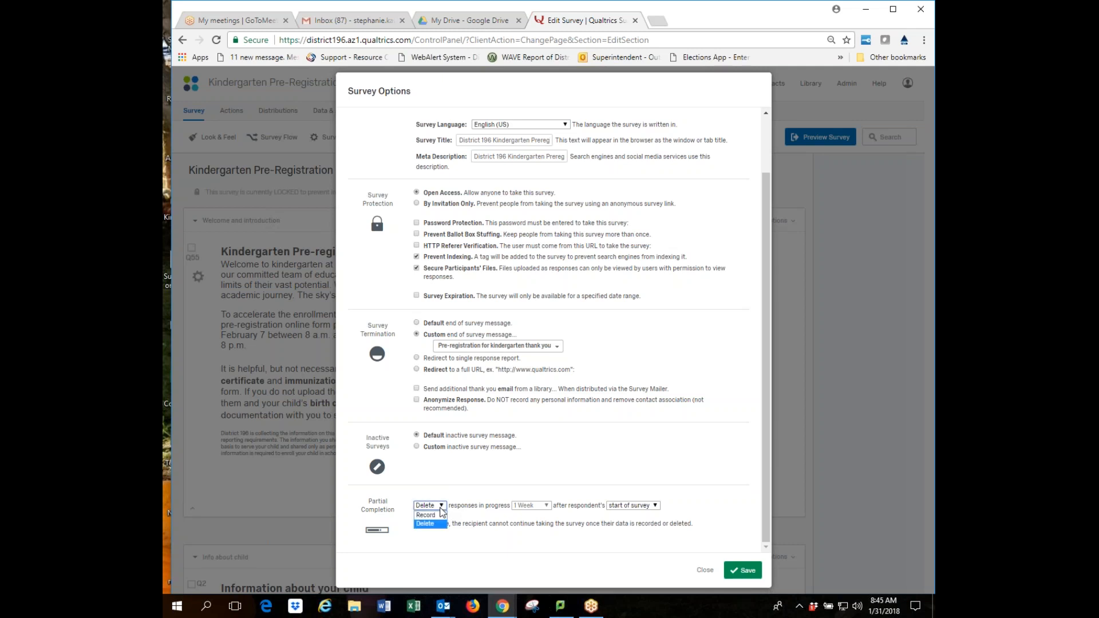
{"action": "left_click", "coordinate": [438, 516]}
{"action": "left_click", "coordinate": [546, 506]}
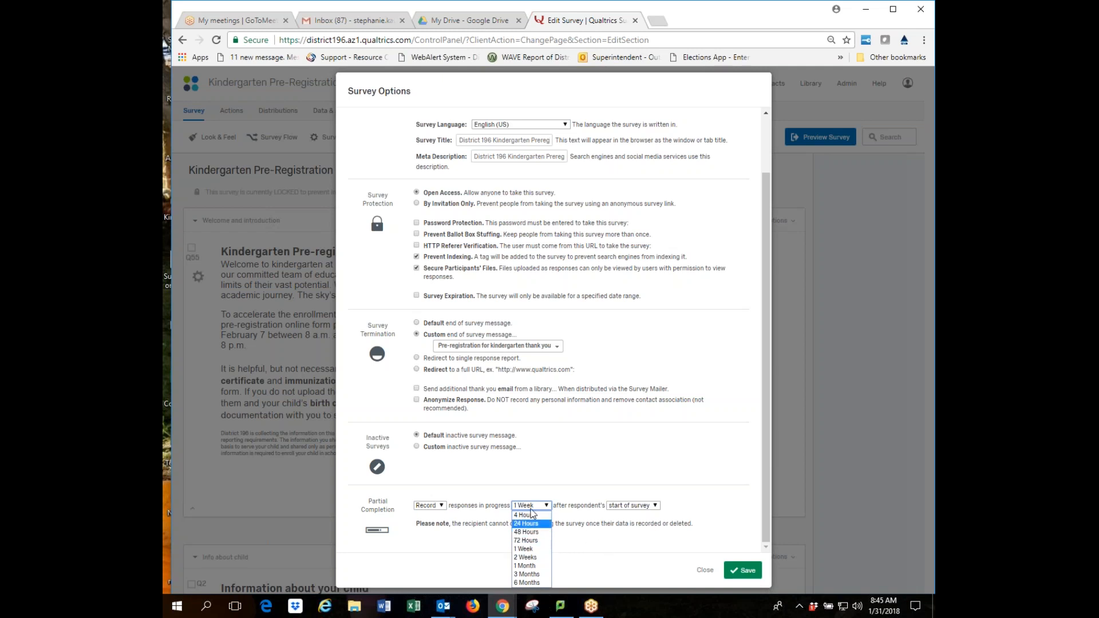
{"action": "left_click", "coordinate": [600, 548]}
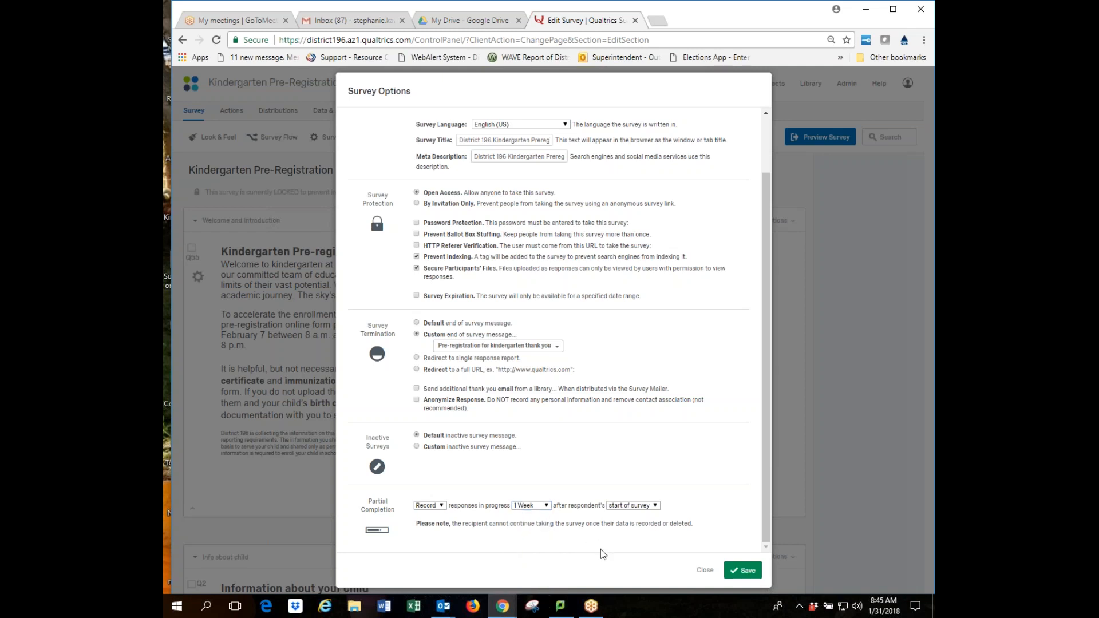
{"action": "left_click", "coordinate": [655, 506]}
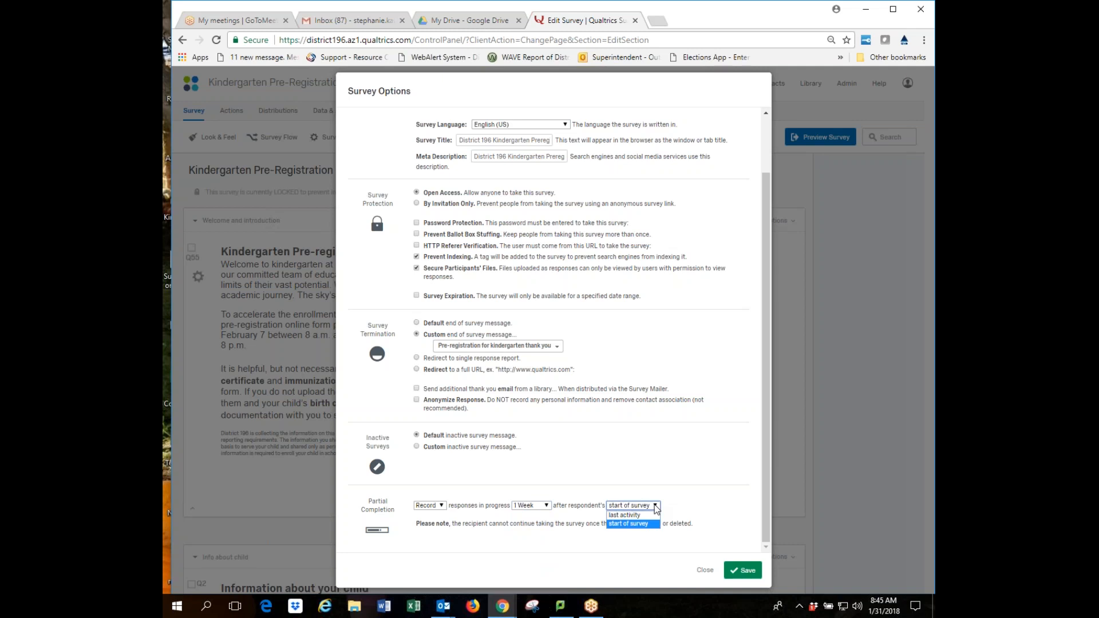
{"action": "left_click", "coordinate": [682, 512]}
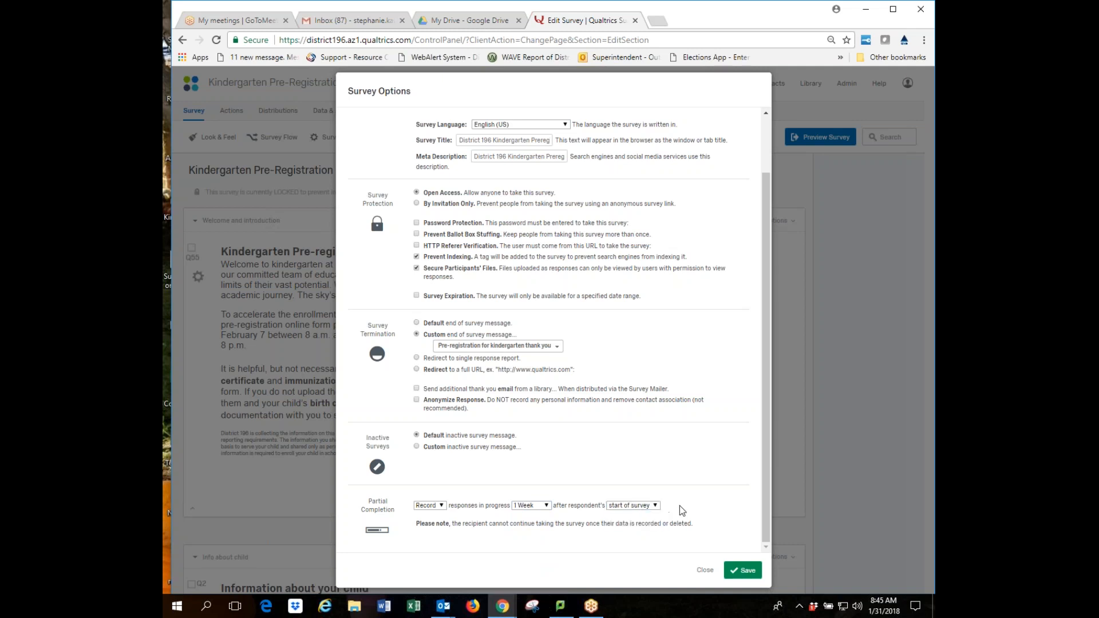
{"action": "left_click", "coordinate": [441, 506]}
{"action": "left_click", "coordinate": [523, 537]}
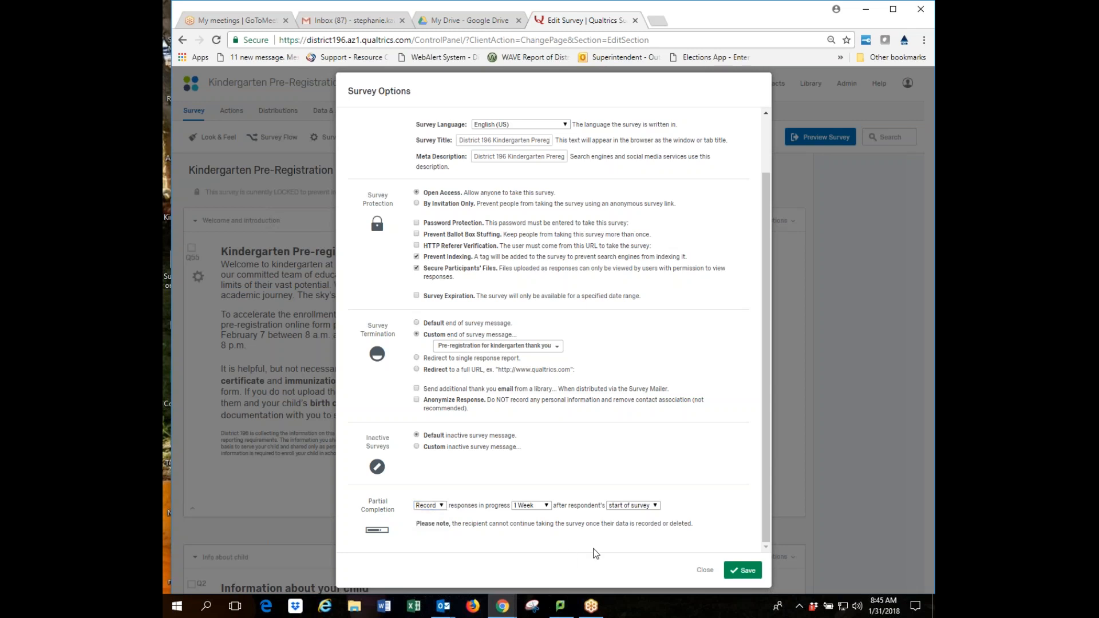
{"action": "left_click", "coordinate": [703, 570]}
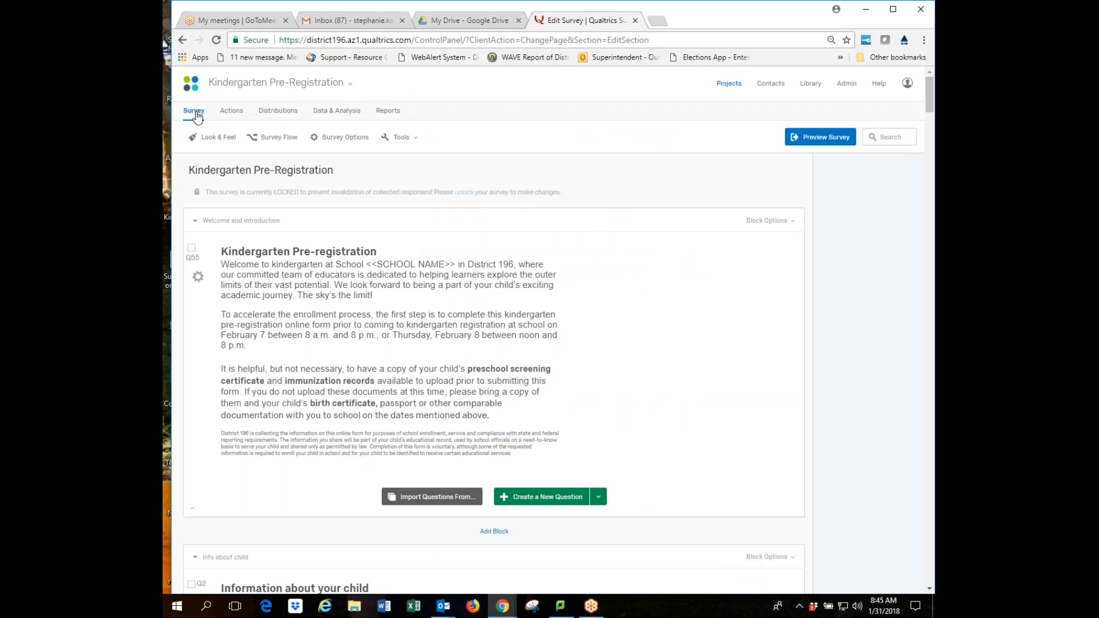
Reopen Survey Options and confirm Partial Completion stays on Delete after 1 Week.
{"action": "left_click", "coordinate": [347, 138]}
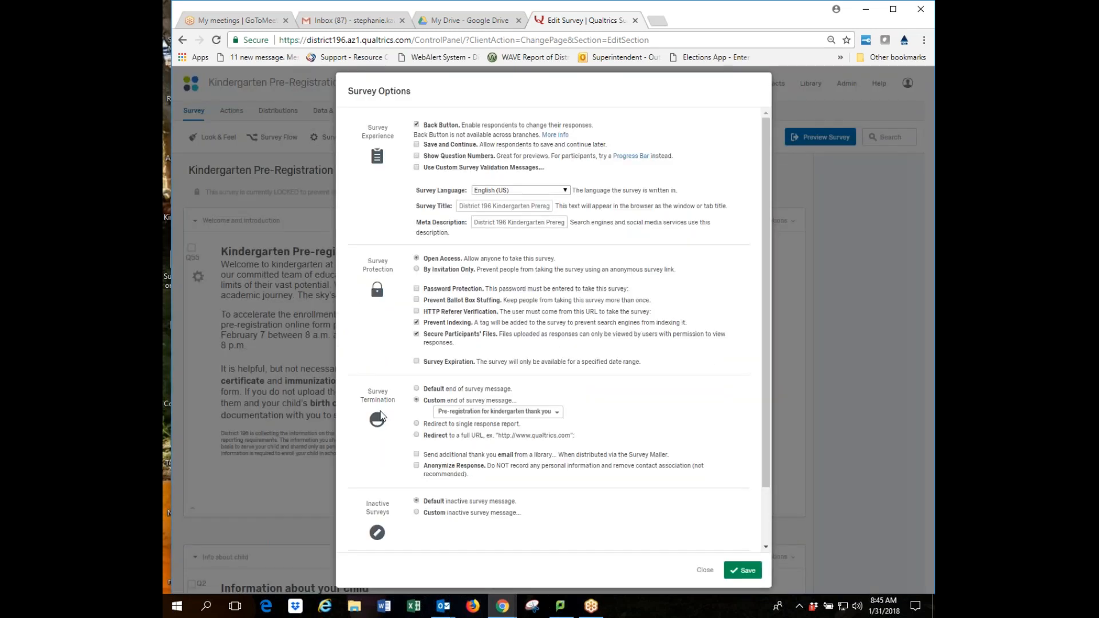
{"action": "left_click", "coordinate": [415, 334]}
{"action": "scroll", "coordinate": [415, 333], "scroll_direction": "down", "scroll_amount": 2}
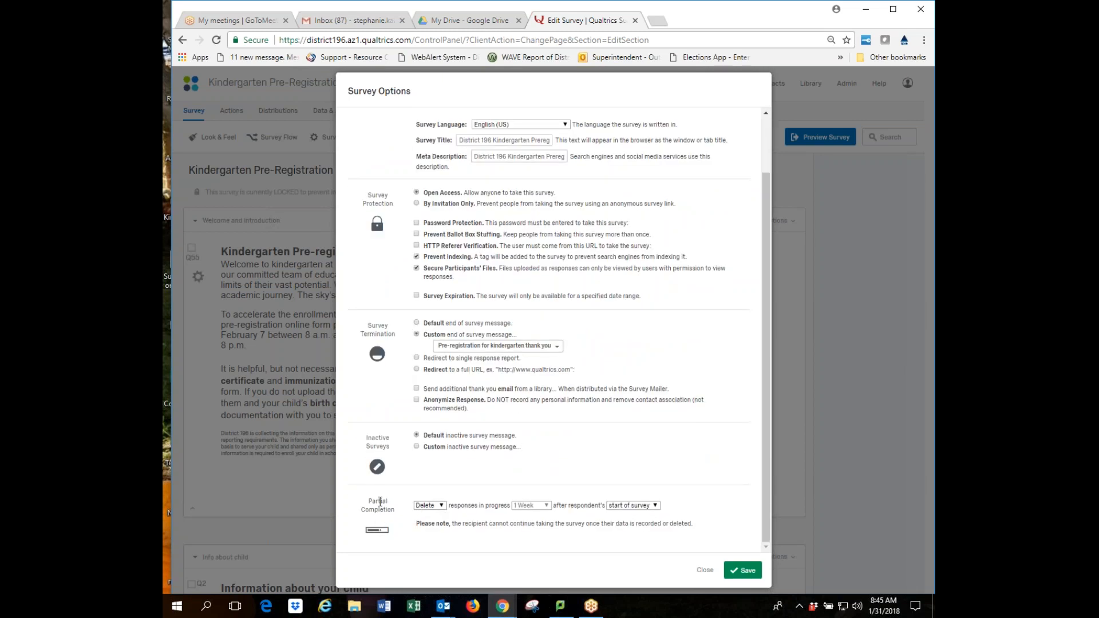
{"action": "left_click", "coordinate": [442, 508]}
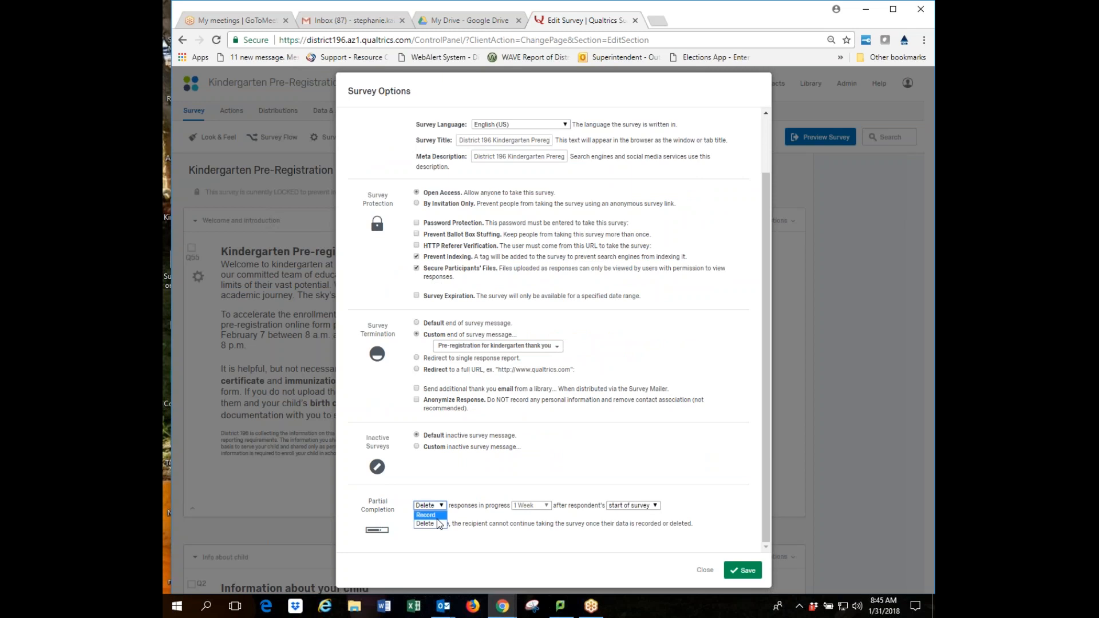
{"action": "left_click", "coordinate": [622, 493]}
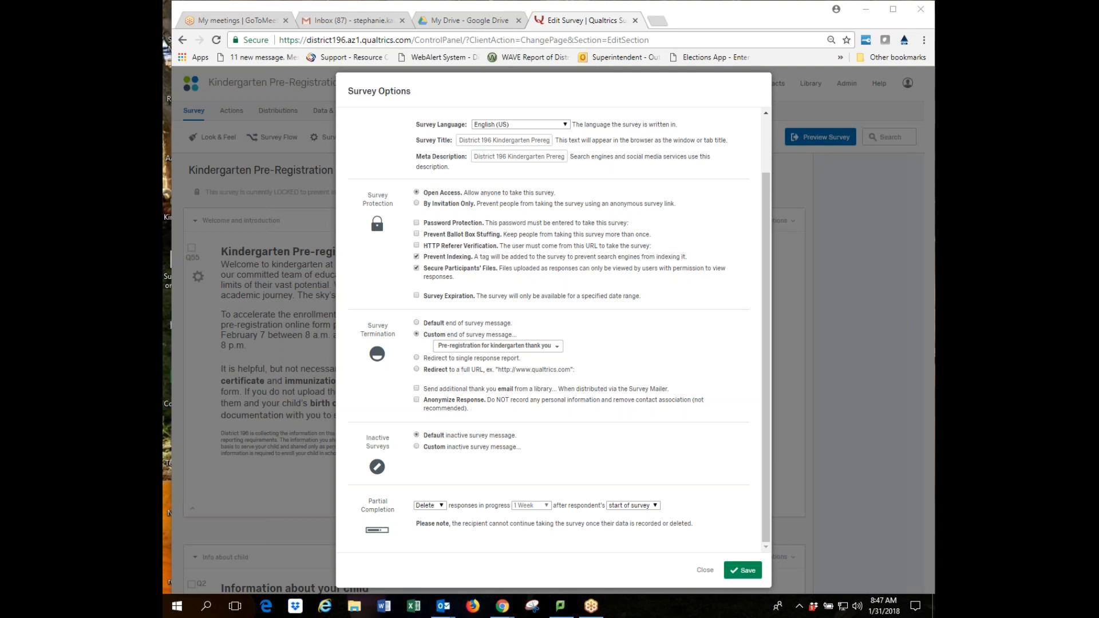
Close Survey Options, then in Choose Columns toggle the Q50 email column off and add Q41 Last Name.
{"action": "left_click", "coordinate": [704, 571]}
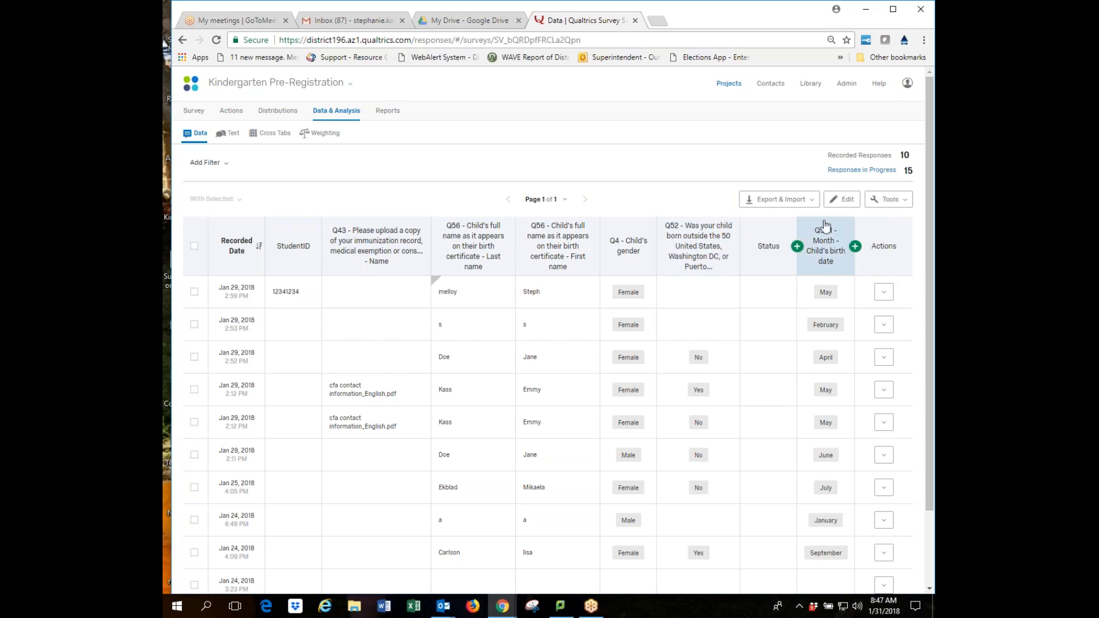
{"action": "left_click", "coordinate": [908, 203]}
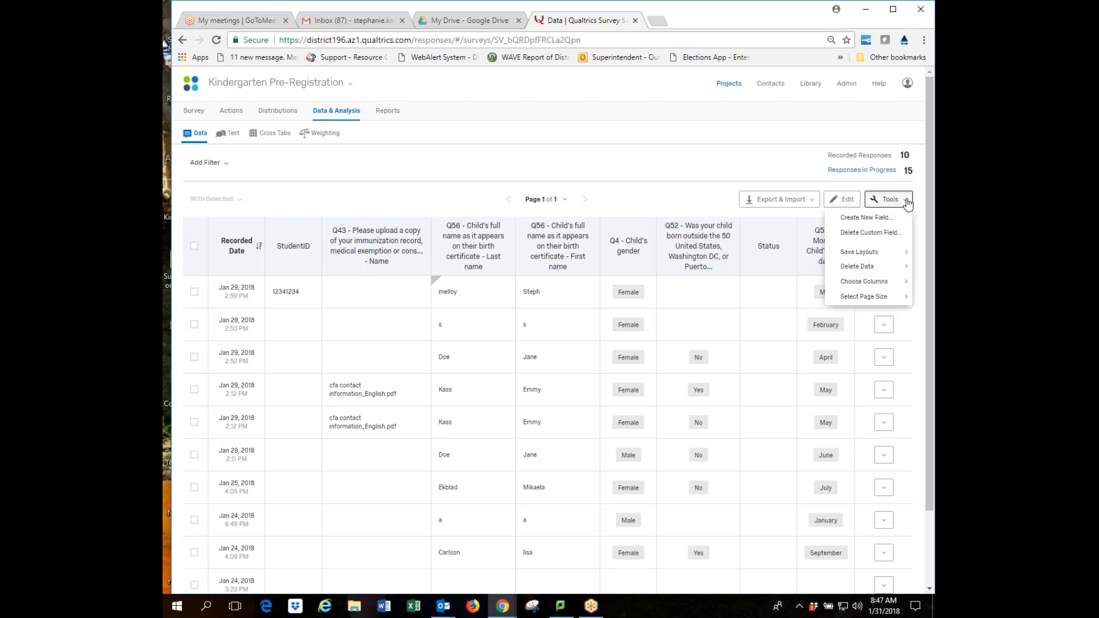
{"action": "mouse_move", "coordinate": [874, 287]}
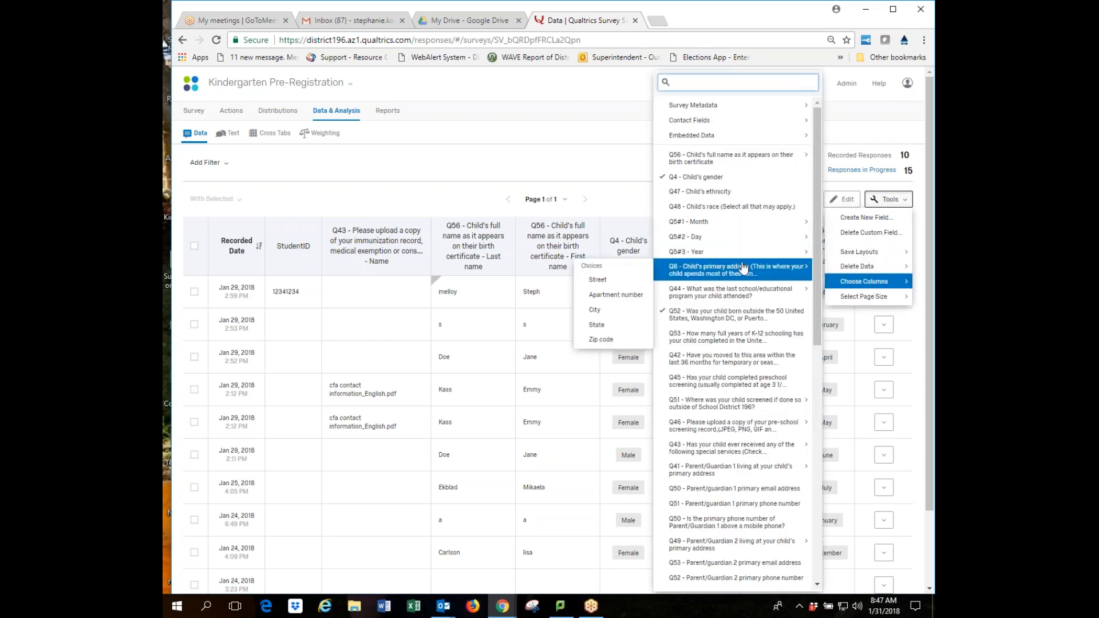
{"action": "mouse_move", "coordinate": [717, 225]}
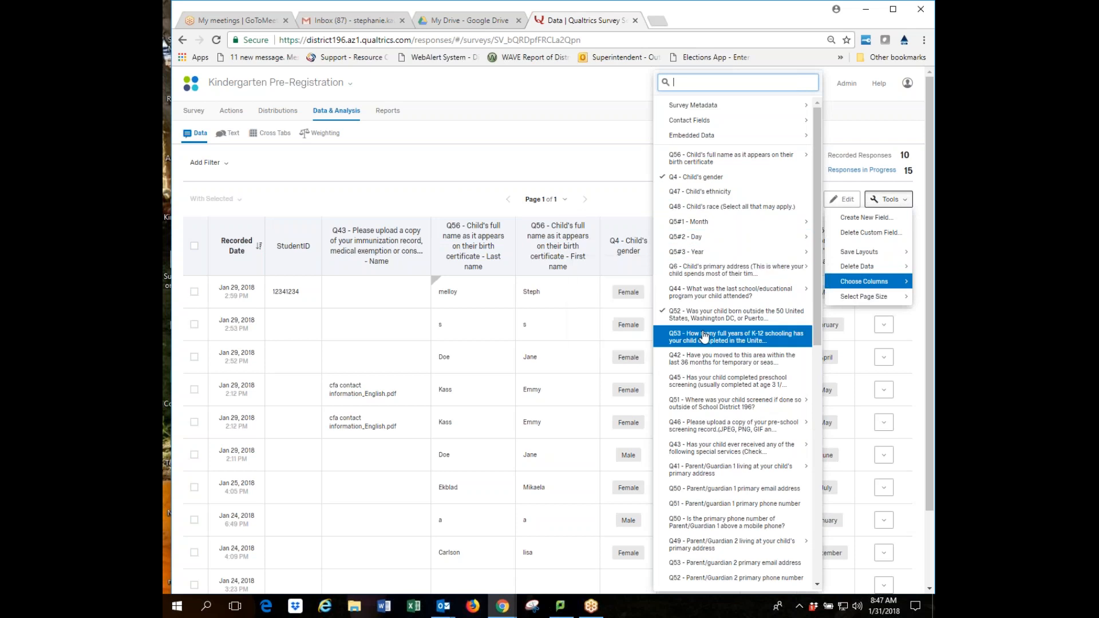
{"action": "mouse_move", "coordinate": [716, 480]}
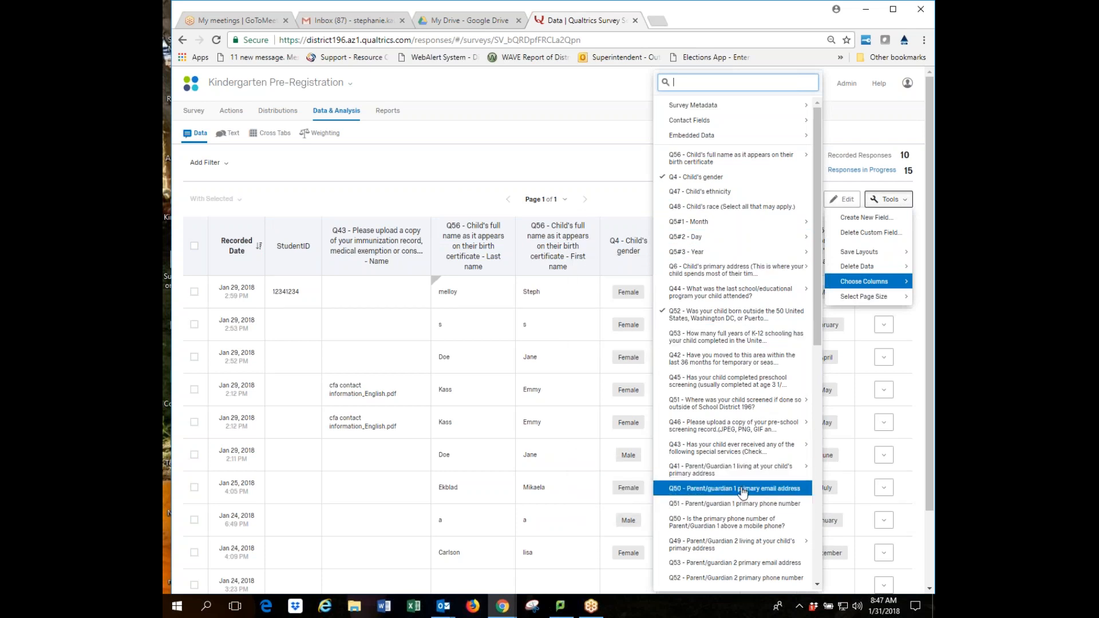
{"action": "left_click", "coordinate": [704, 490]}
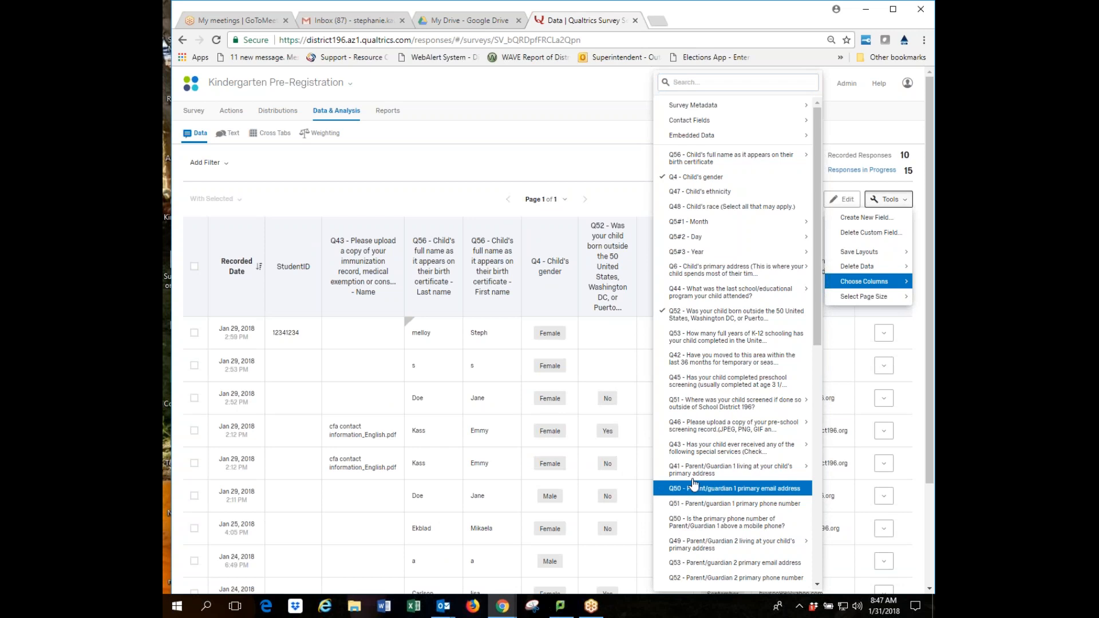
{"action": "left_click", "coordinate": [690, 490]}
{"action": "mouse_move", "coordinate": [719, 475]}
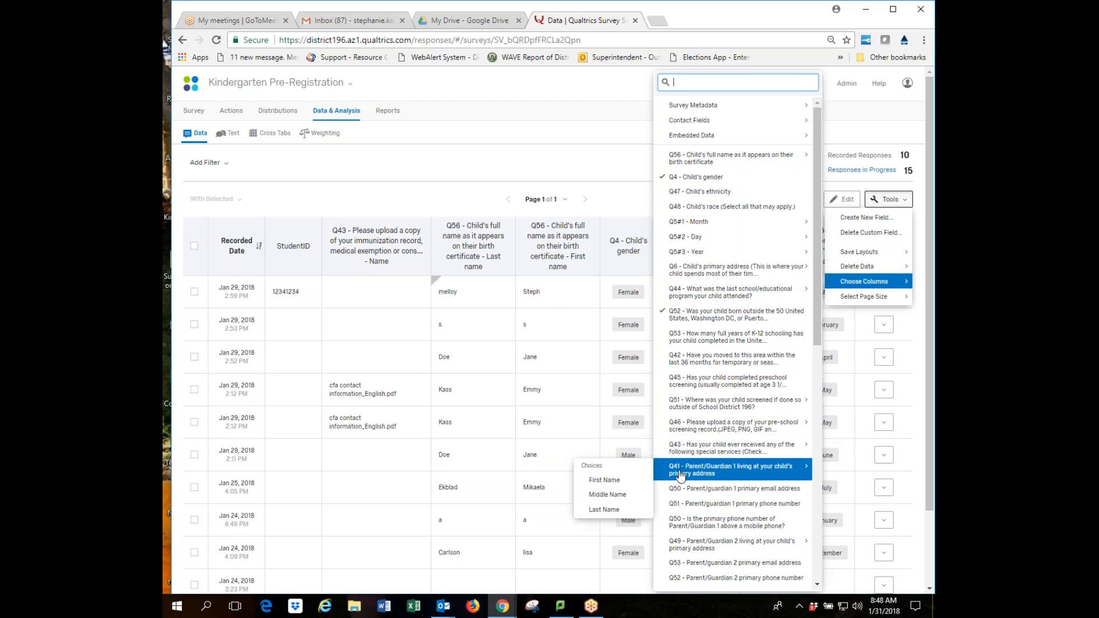
{"action": "left_click", "coordinate": [612, 511]}
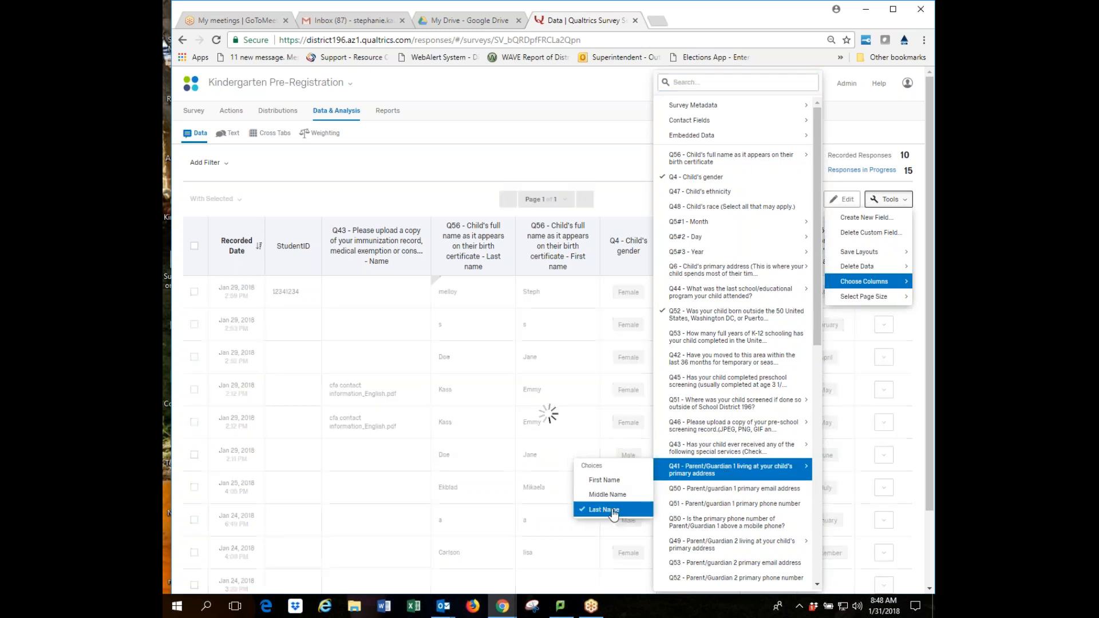
{"action": "left_click", "coordinate": [622, 166]}
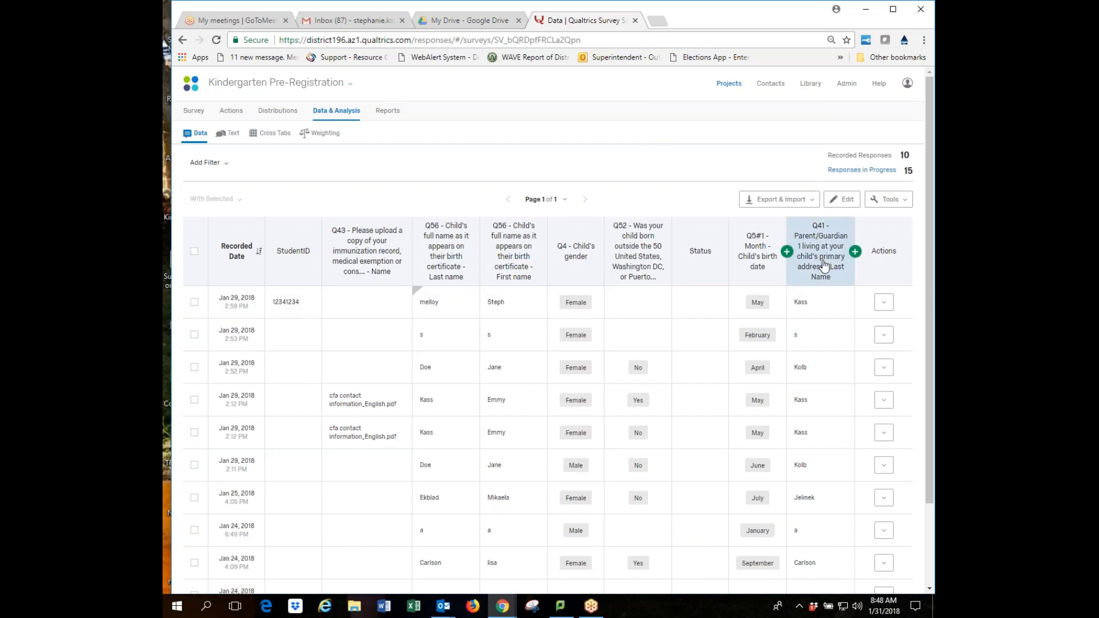
Sort responses A–Z by the Q41 Parent/Guardian 1 Last Name column.
{"action": "left_click", "coordinate": [825, 261]}
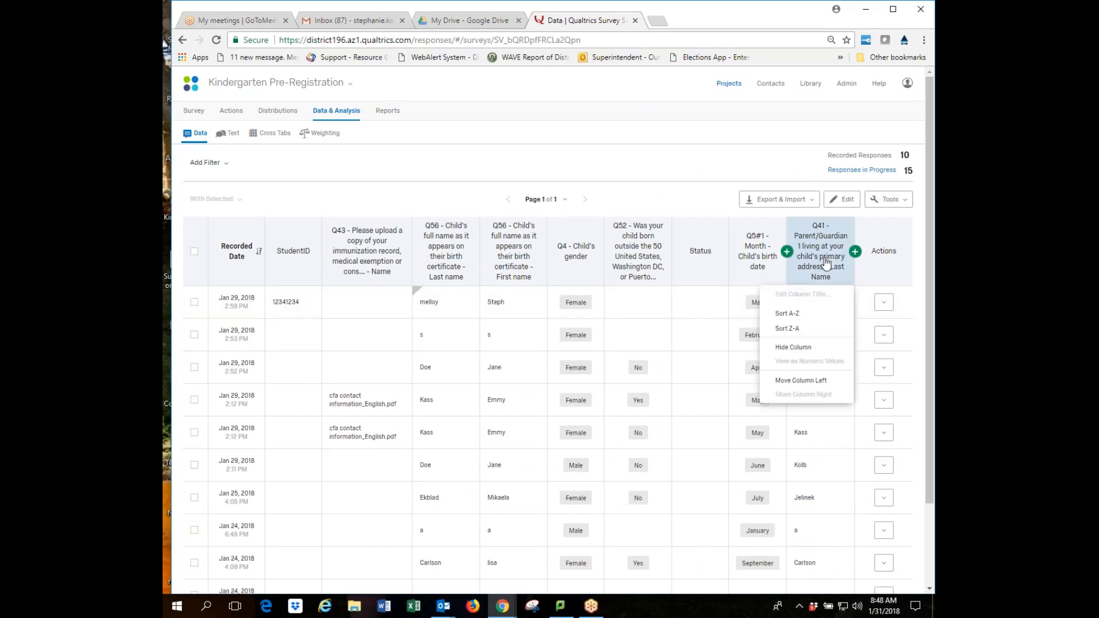
{"action": "left_click", "coordinate": [808, 315]}
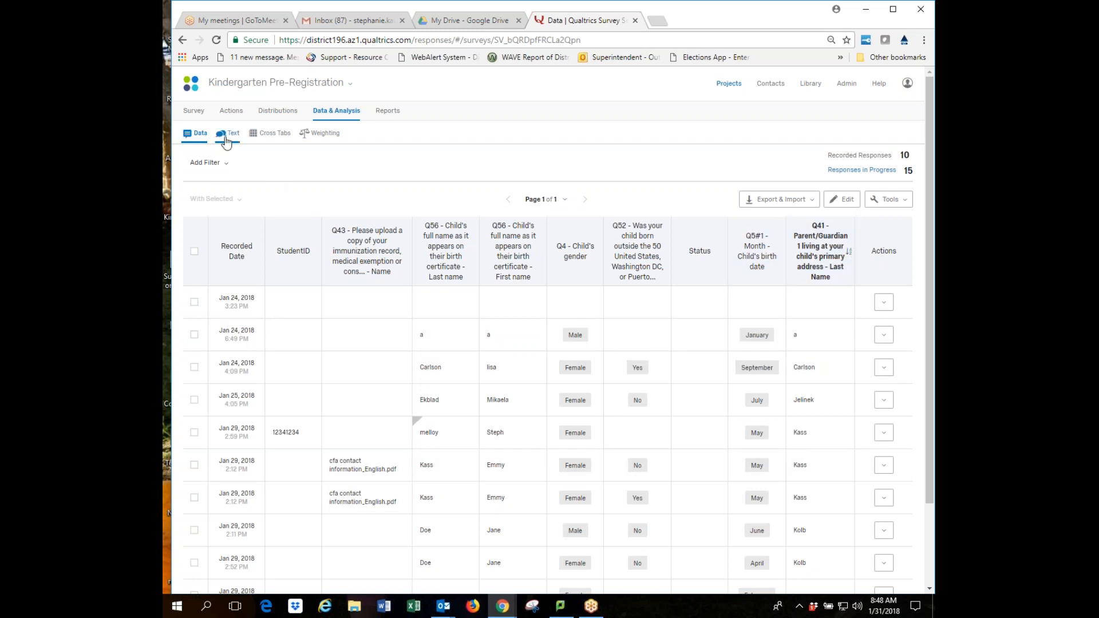
{"action": "left_click", "coordinate": [227, 166]}
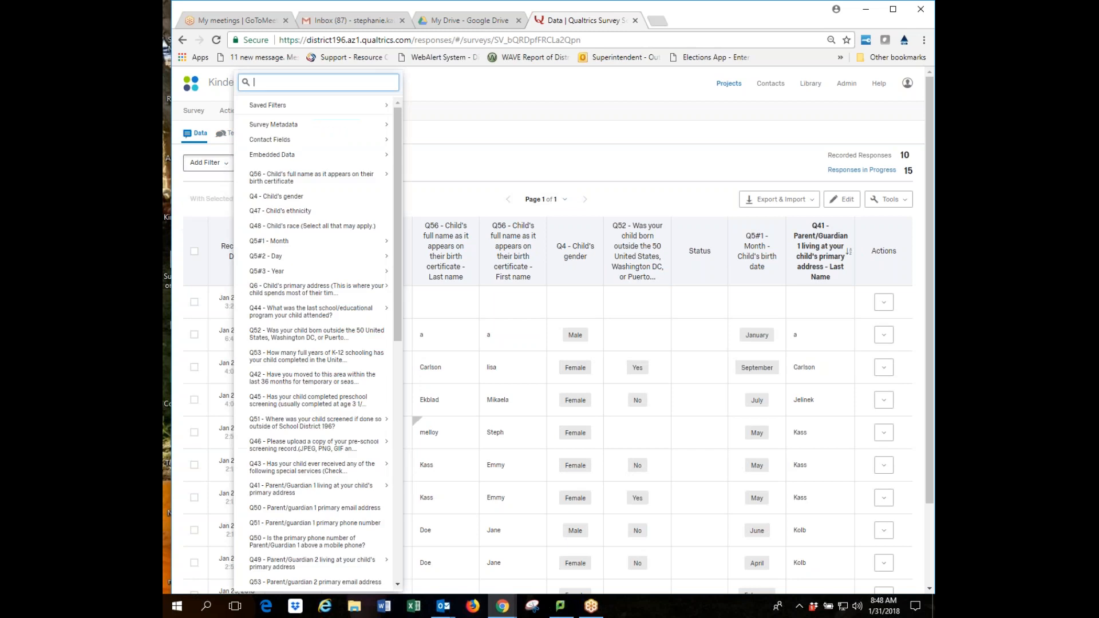
Filter Q41 Last Name to contain a typed last name, then clear the value again.
{"action": "mouse_move", "coordinate": [273, 155]}
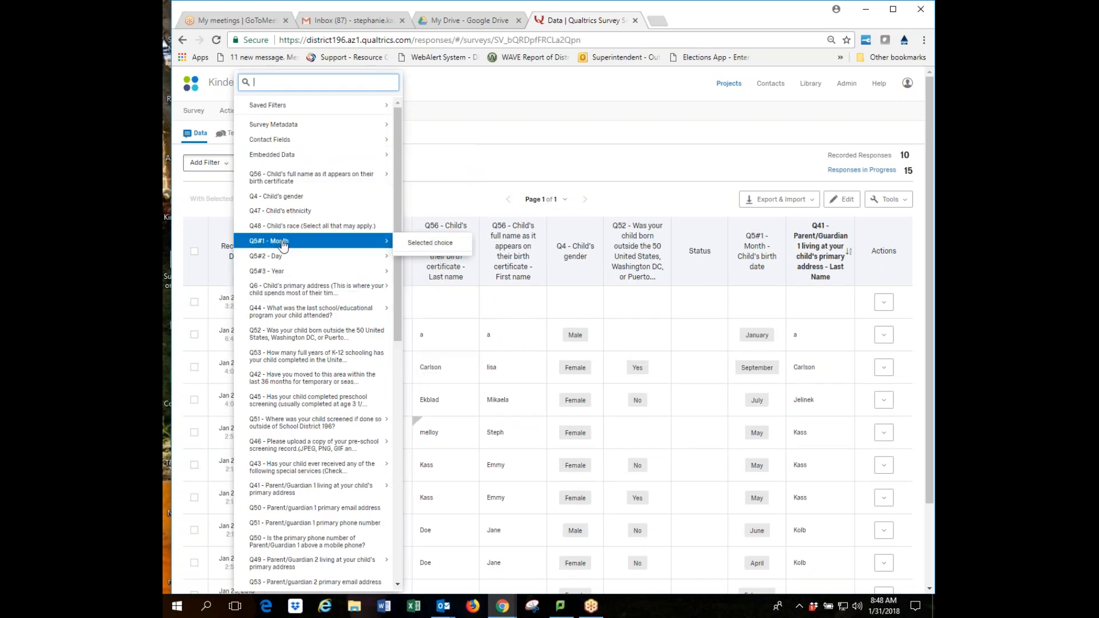
{"action": "mouse_move", "coordinate": [293, 428]}
{"action": "mouse_move", "coordinate": [303, 487]}
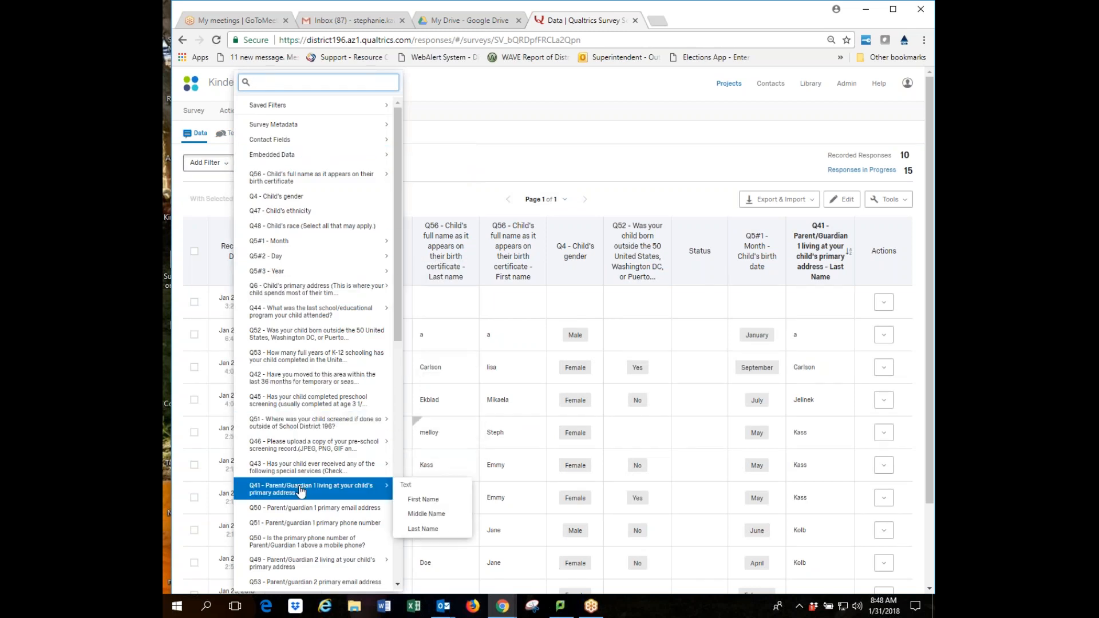
{"action": "left_click", "coordinate": [422, 529]}
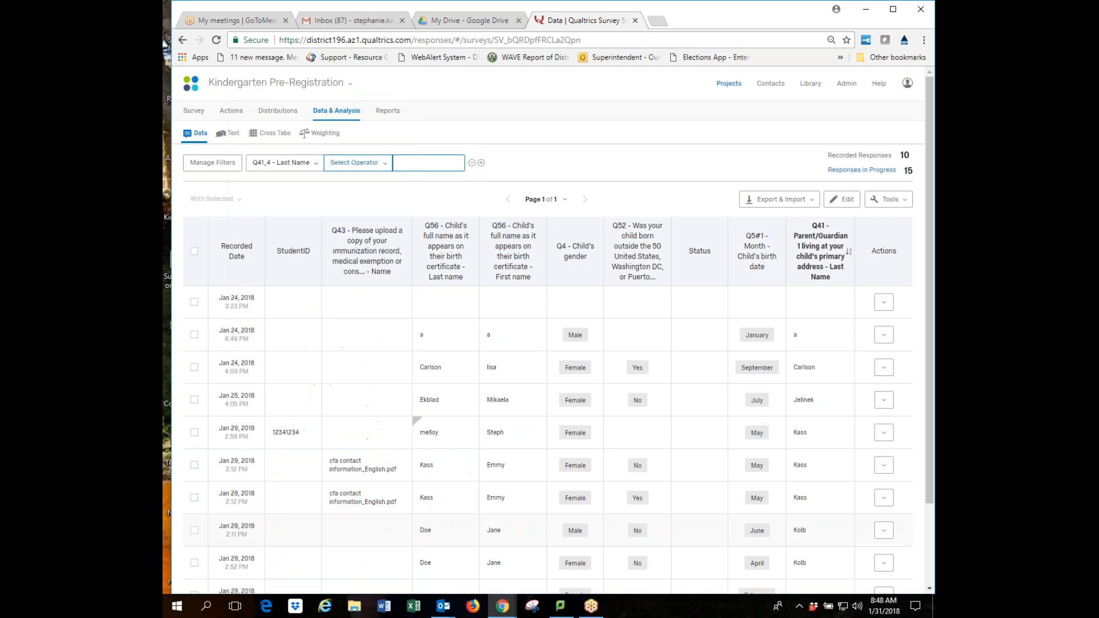
{"action": "left_click", "coordinate": [379, 165]}
{"action": "left_click", "coordinate": [352, 211]}
{"action": "left_click", "coordinate": [397, 164]}
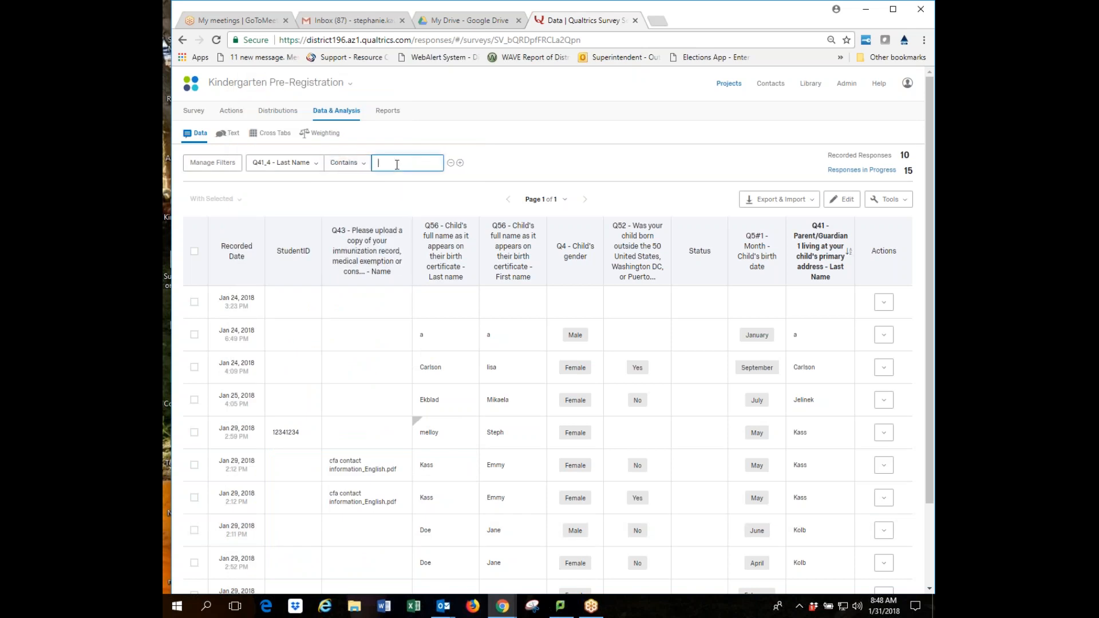
{"action": "type", "text": "carlson"}
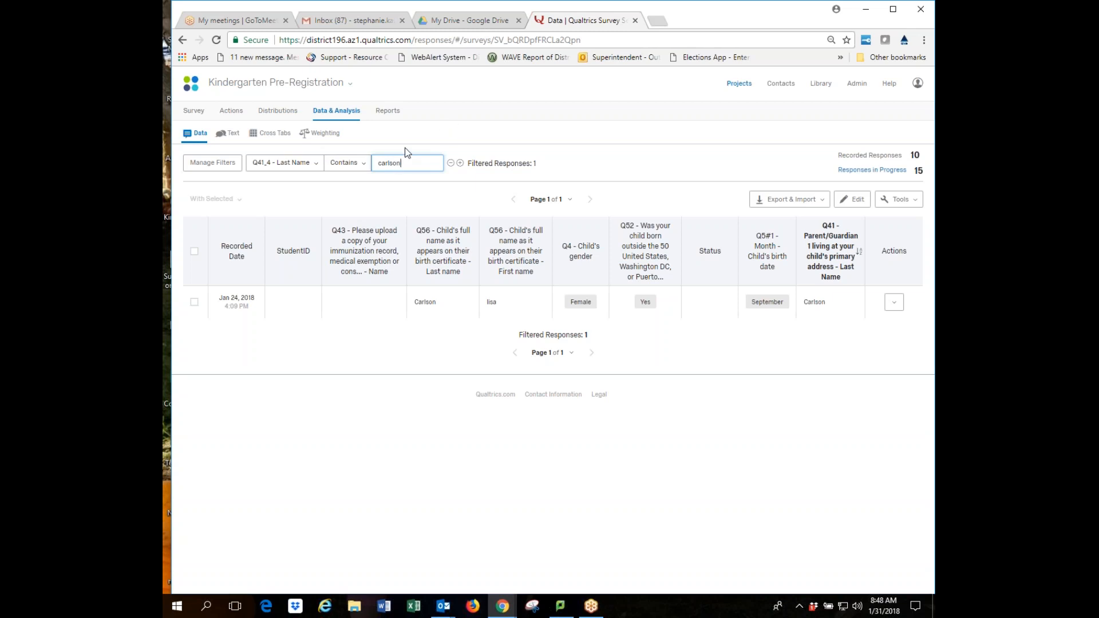
{"action": "double_click", "coordinate": [411, 163]}
{"action": "key", "text": "BackSpace"}
{"action": "left_click", "coordinate": [451, 164]}
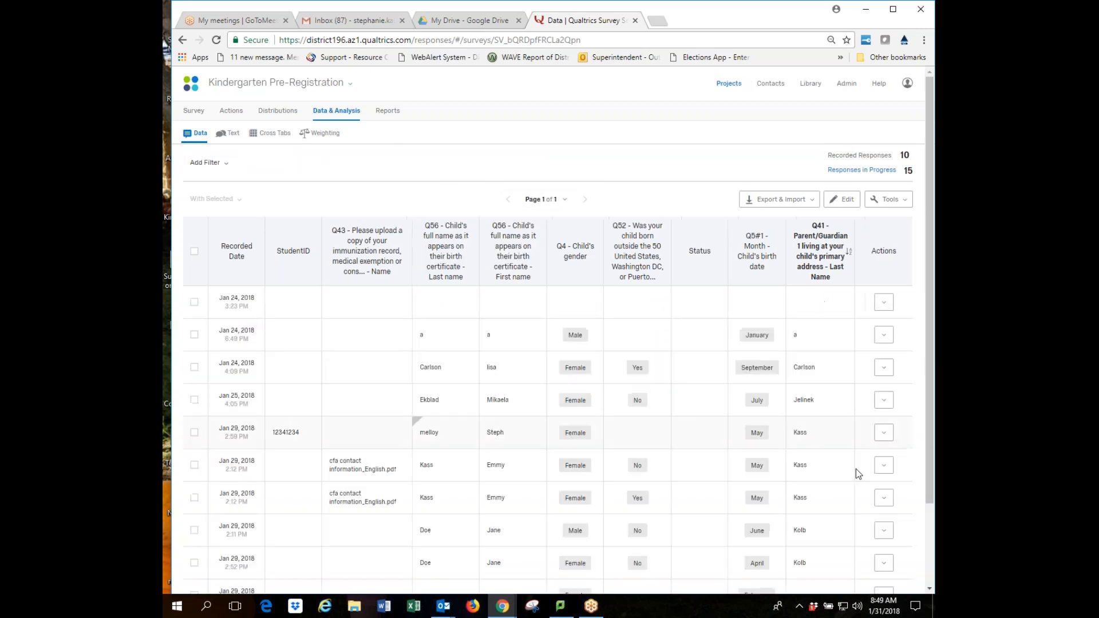
{"action": "mouse_move", "coordinate": [848, 271]}
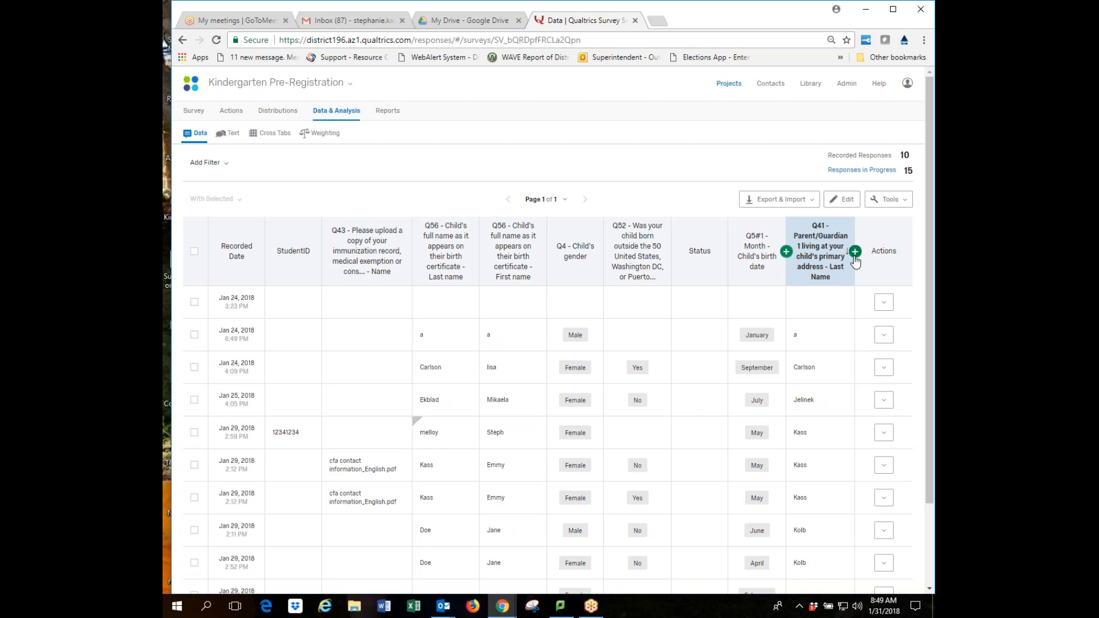
{"action": "left_click", "coordinate": [907, 201]}
{"action": "left_click", "coordinate": [865, 281]}
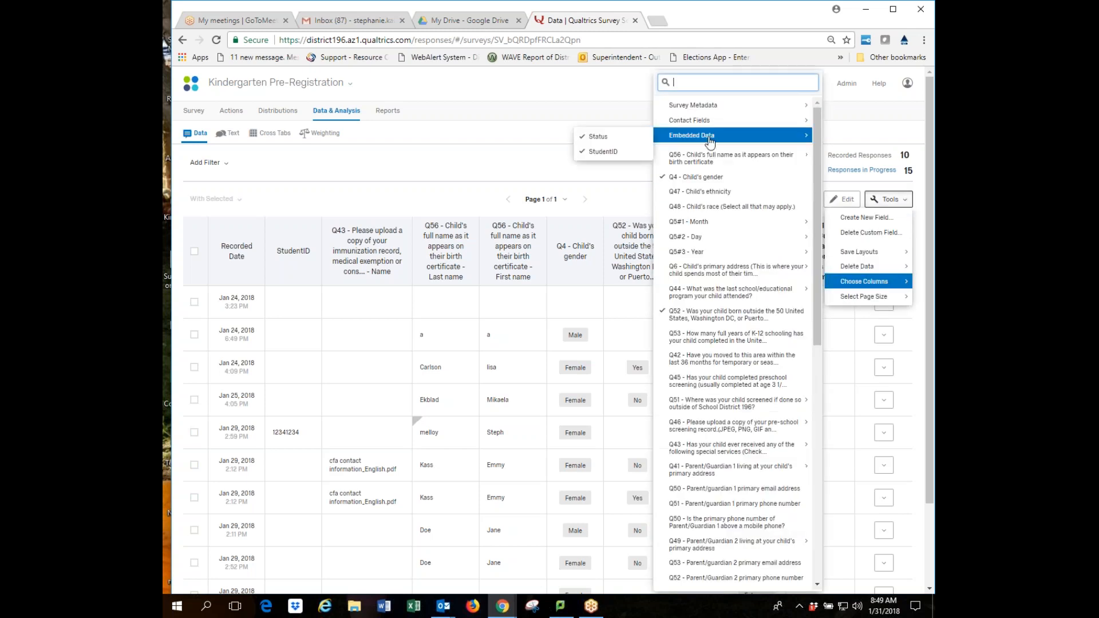
{"action": "left_click", "coordinate": [568, 199]}
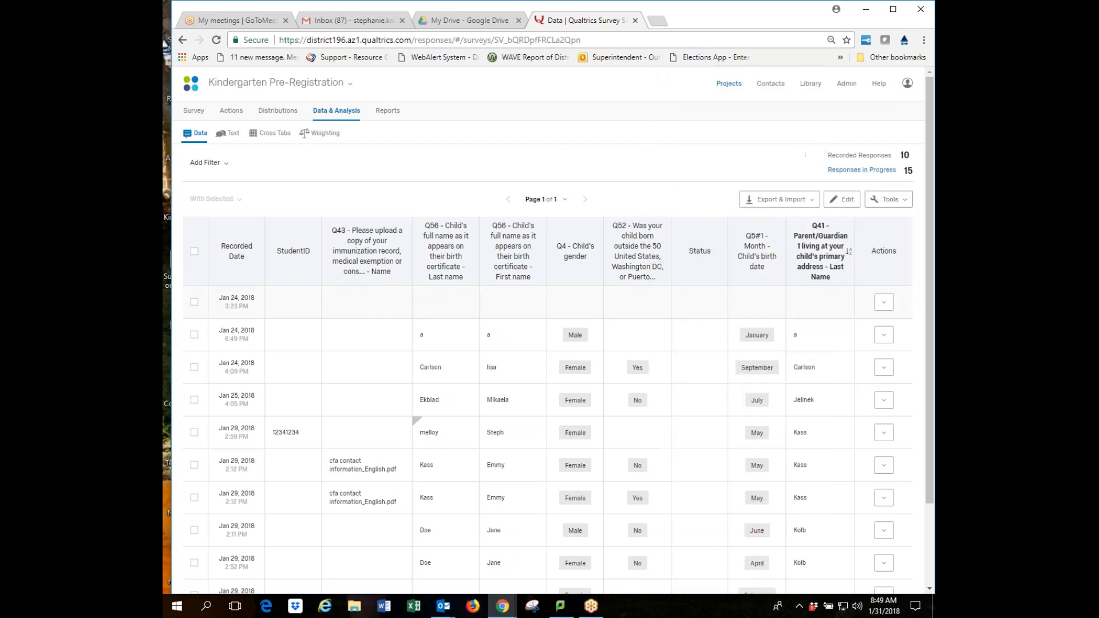
{"action": "left_click", "coordinate": [830, 271]}
{"action": "left_click", "coordinate": [224, 164]}
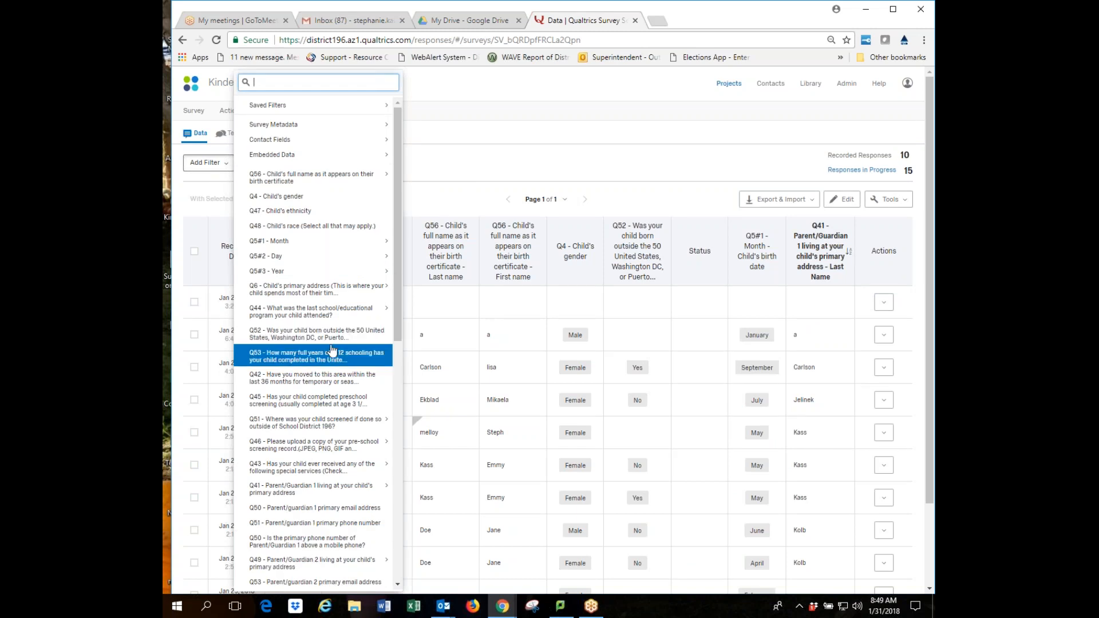
{"action": "mouse_move", "coordinate": [384, 179]}
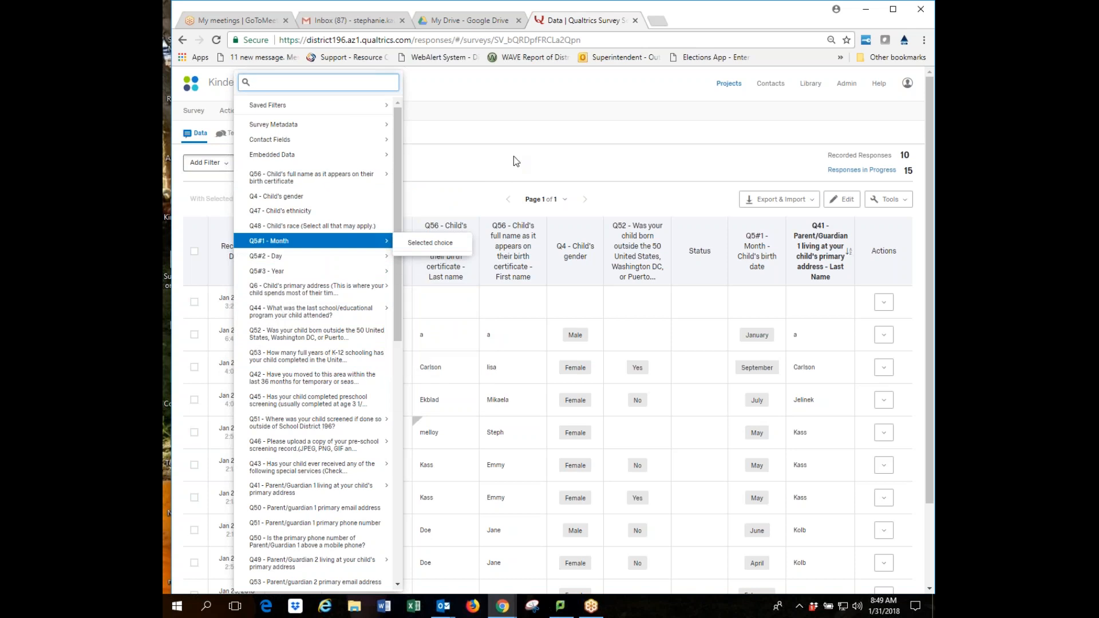
{"action": "left_click", "coordinate": [470, 164]}
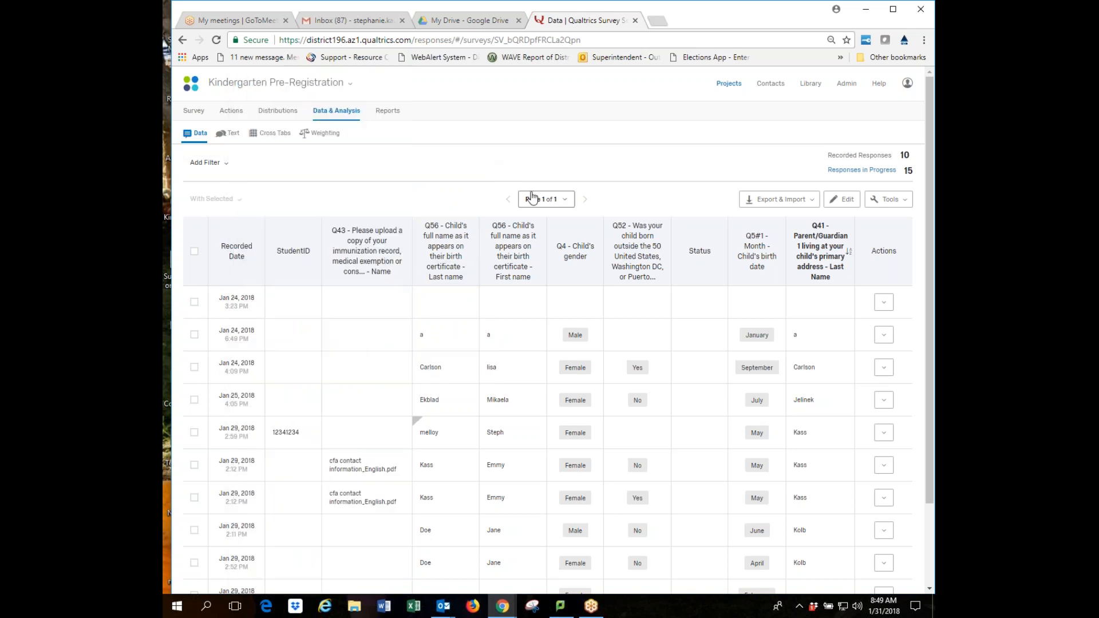
{"action": "scroll", "coordinate": [843, 409], "scroll_direction": "down", "scroll_amount": 3}
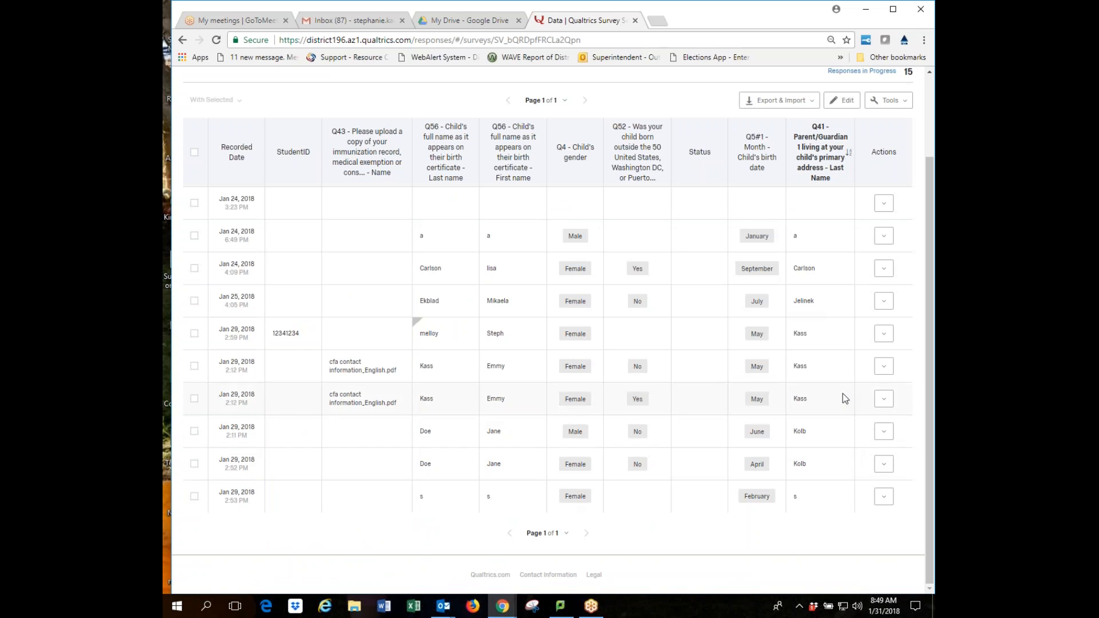
{"action": "scroll", "coordinate": [830, 295], "scroll_direction": "up", "scroll_amount": 3}
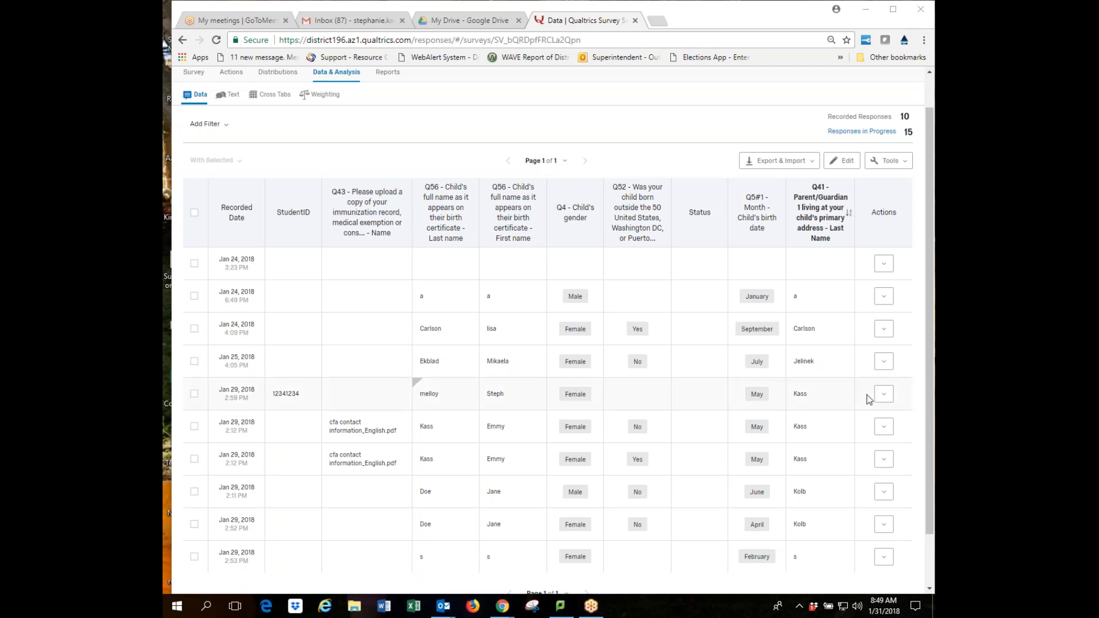
{"action": "left_click", "coordinate": [811, 164]}
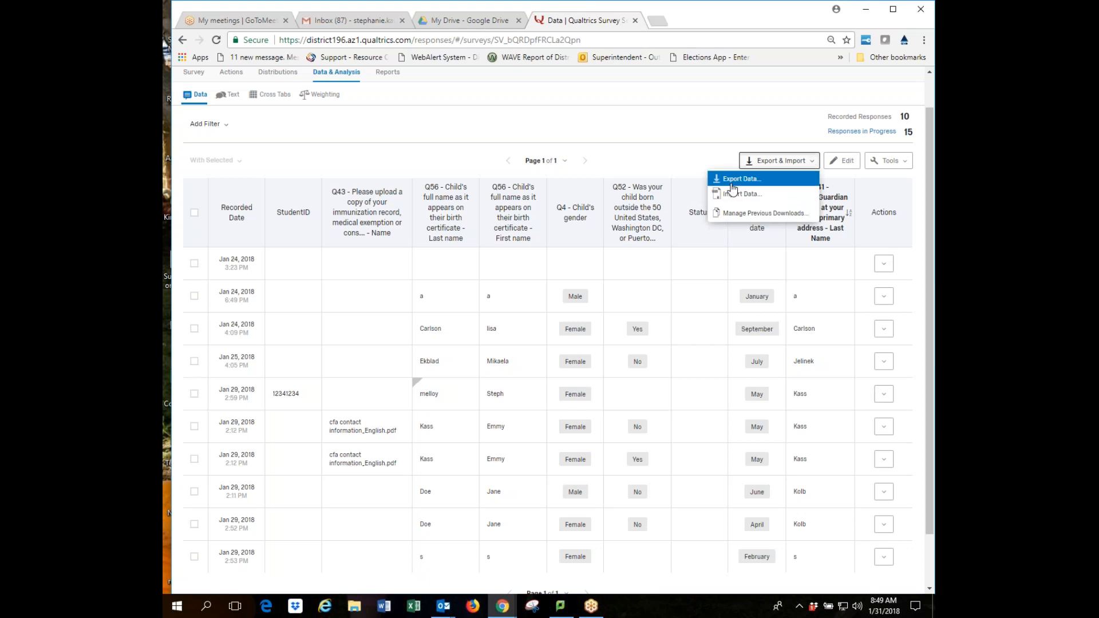
{"action": "left_click", "coordinate": [719, 153]}
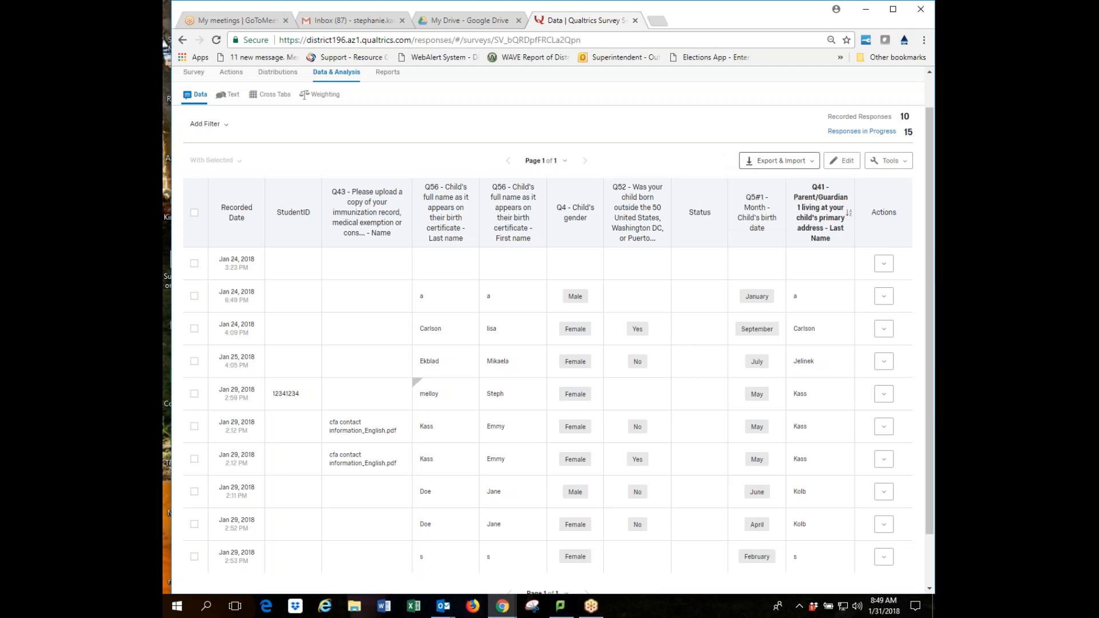
{"action": "left_click", "coordinate": [884, 296]}
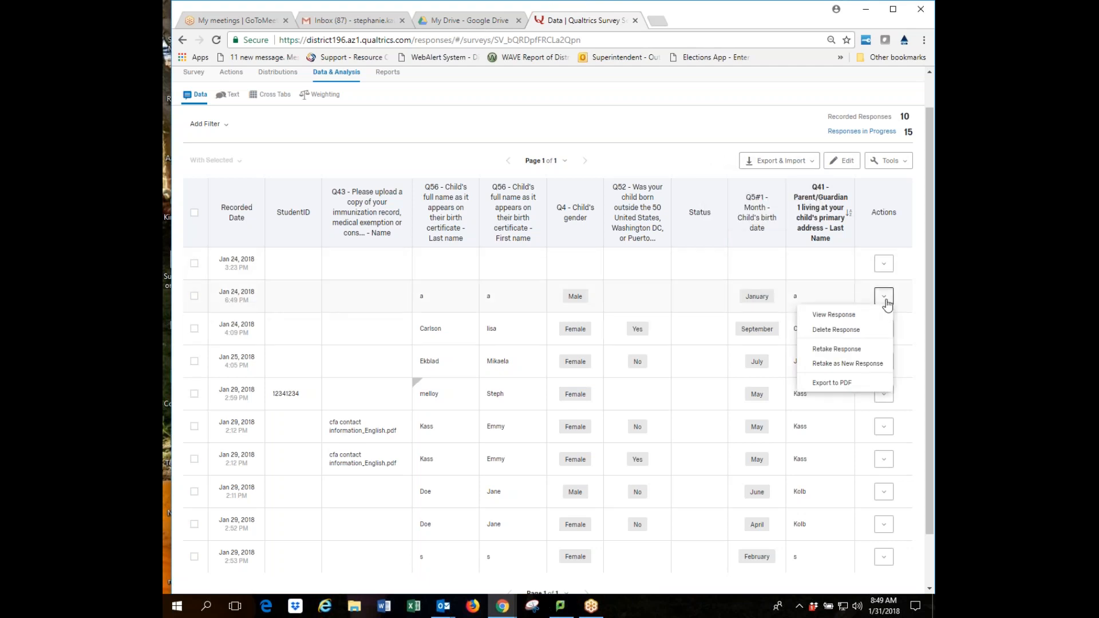
{"action": "left_click", "coordinate": [857, 316]}
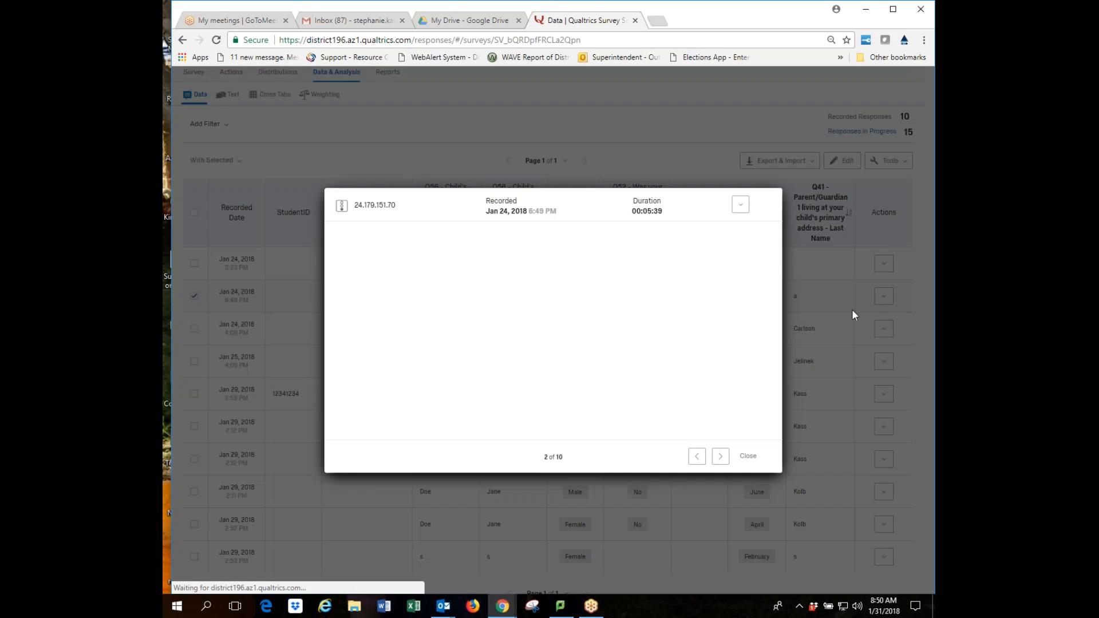
{"action": "left_click", "coordinate": [741, 207]}
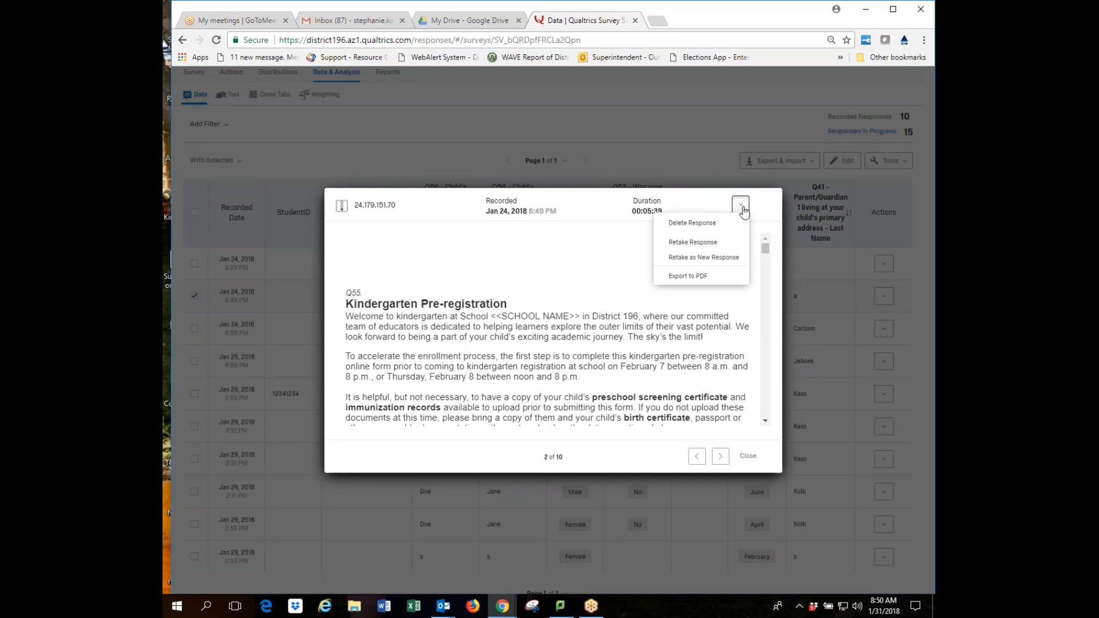
{"action": "left_click", "coordinate": [726, 278]}
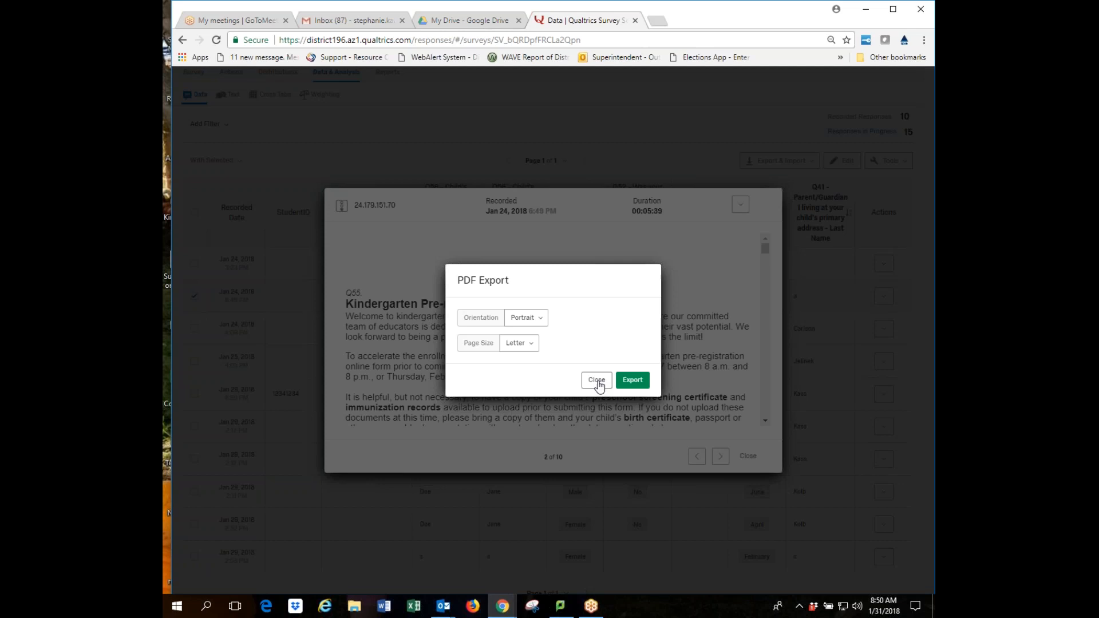
{"action": "left_click", "coordinate": [596, 380]}
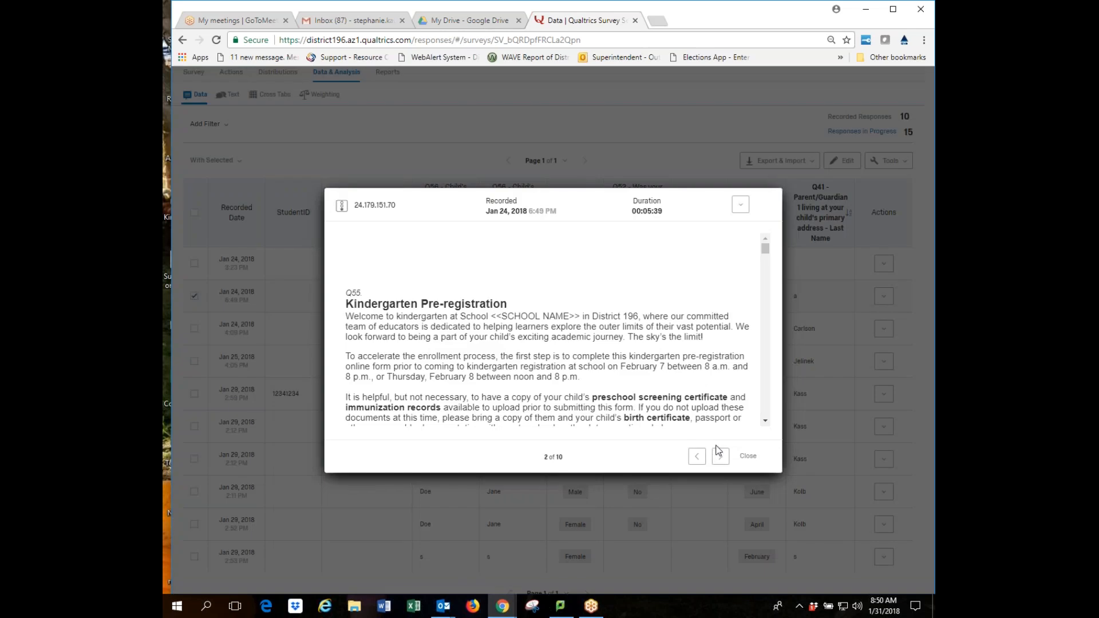
{"action": "left_click", "coordinate": [749, 458]}
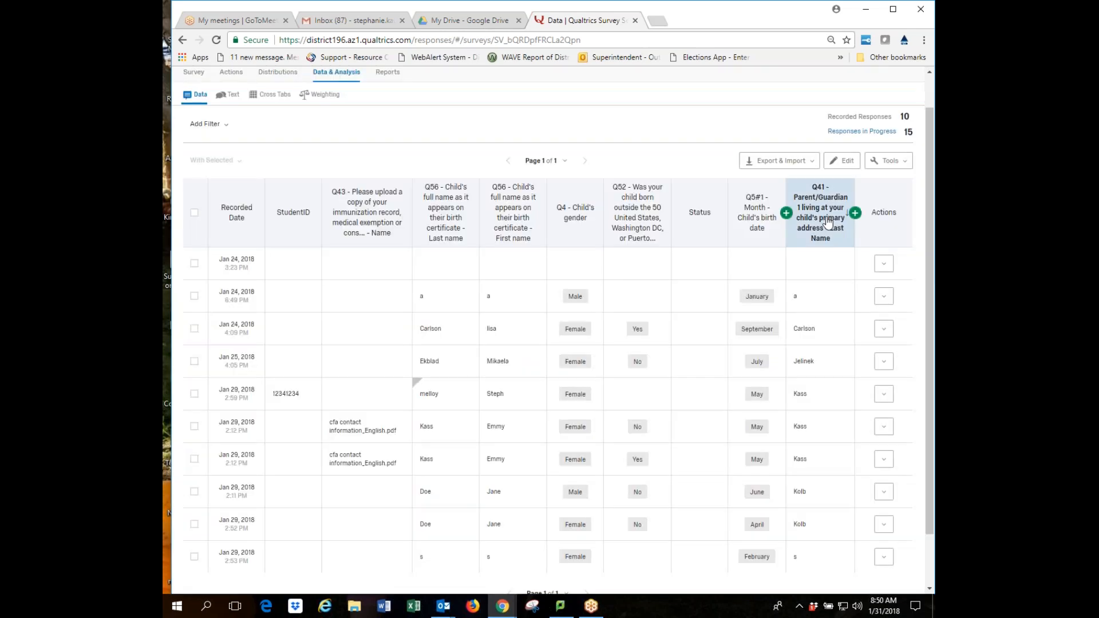
{"action": "left_click", "coordinate": [813, 163]}
{"action": "left_click", "coordinate": [744, 174]}
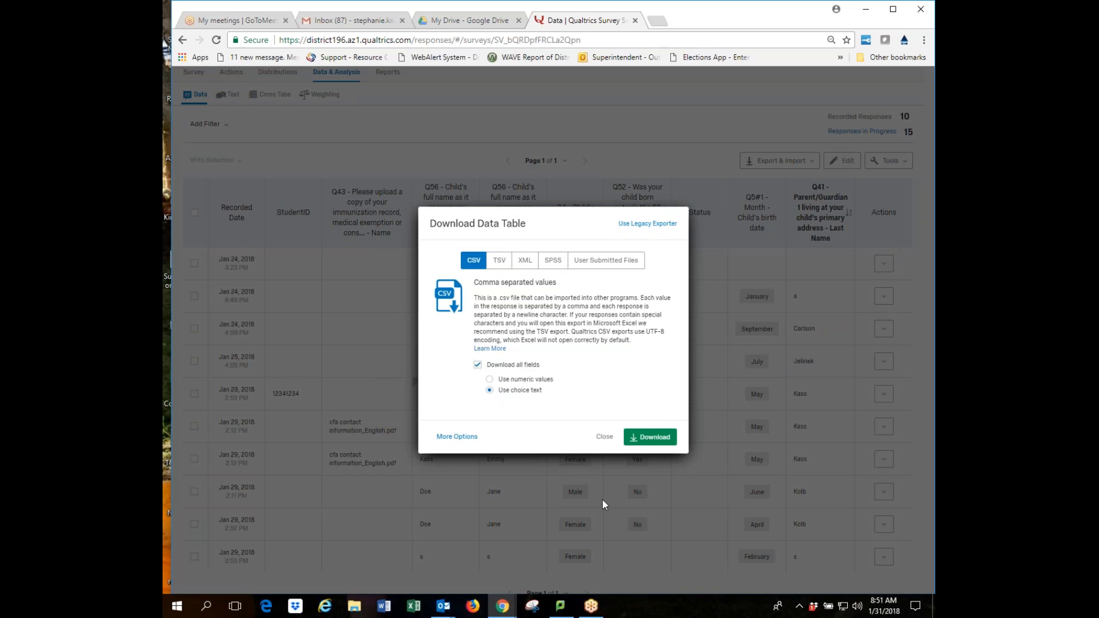
{"action": "left_click", "coordinate": [604, 438]}
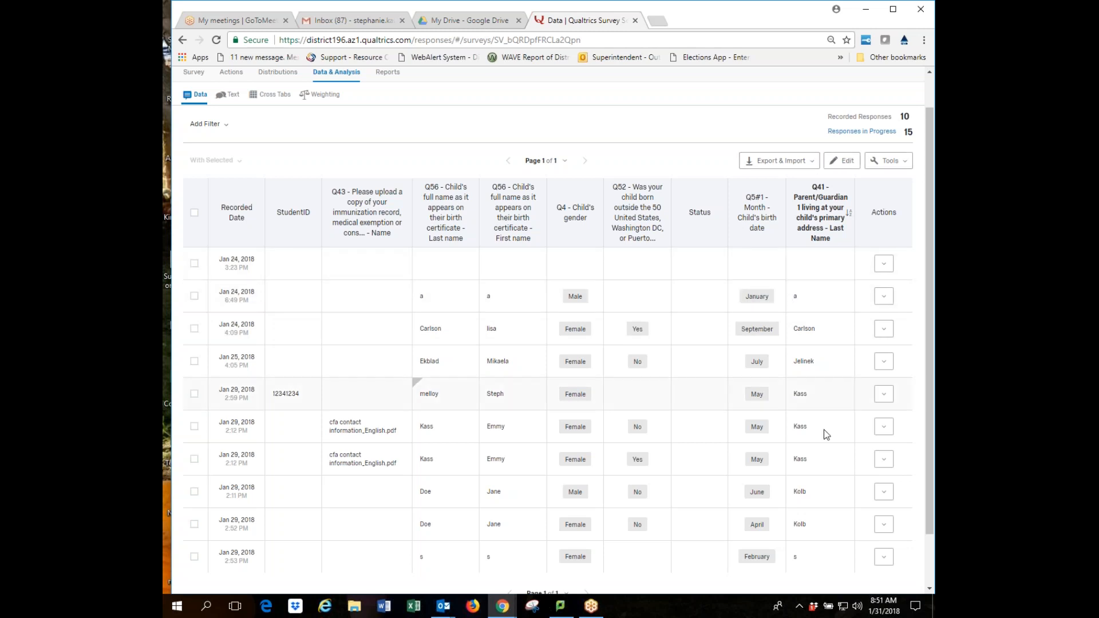
{"action": "left_click", "coordinate": [883, 296]}
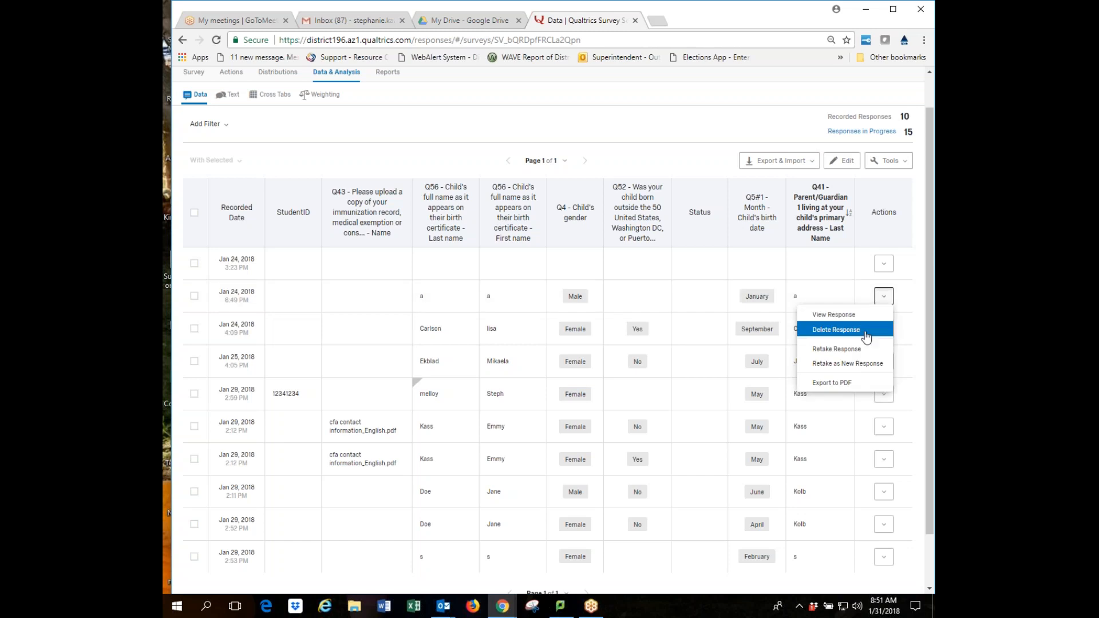
{"action": "left_click", "coordinate": [833, 314]}
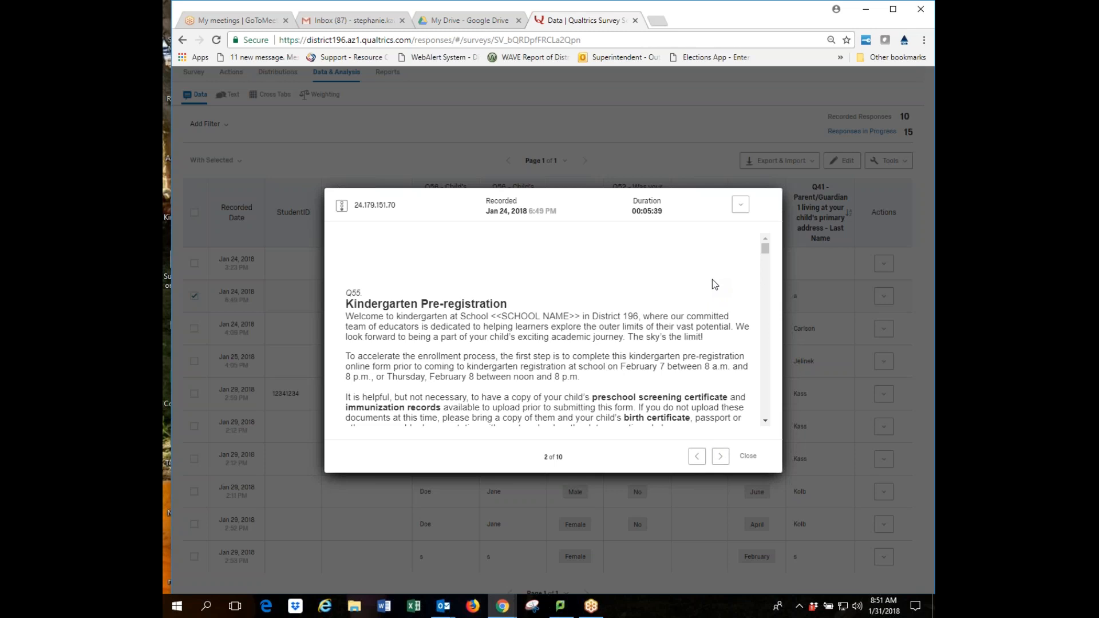
{"action": "scroll", "coordinate": [708, 393], "scroll_direction": "down", "scroll_amount": 15}
{"action": "scroll", "coordinate": [709, 393], "scroll_direction": "down", "scroll_amount": 10}
{"action": "scroll", "coordinate": [709, 393], "scroll_direction": "down", "scroll_amount": 10}
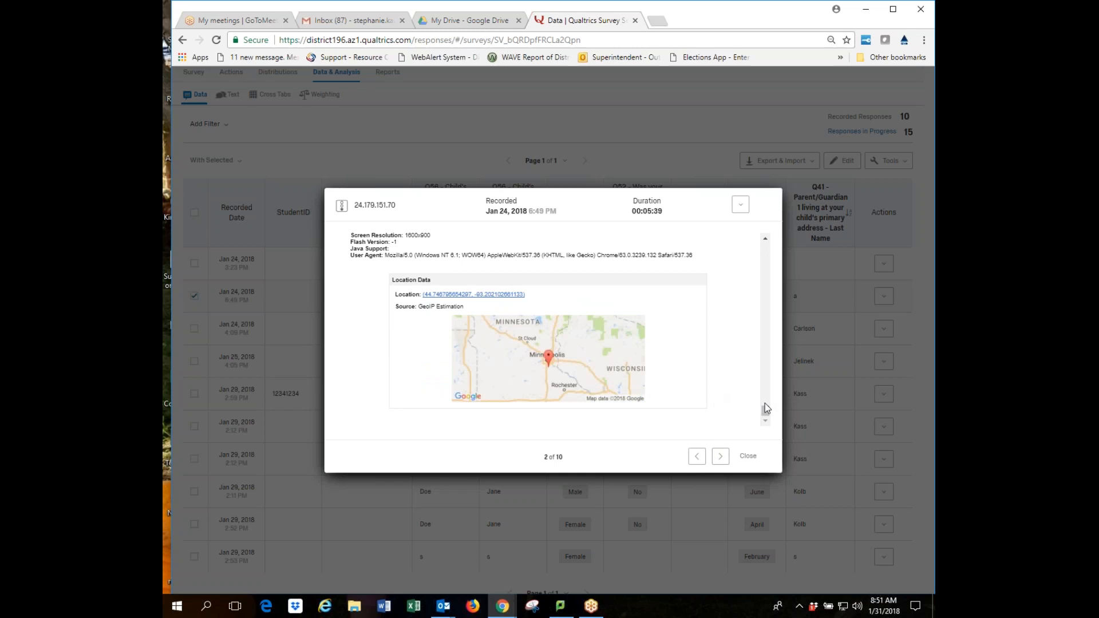
{"action": "left_click_drag", "start_coordinate": [769, 410], "coordinate": [766, 379]}
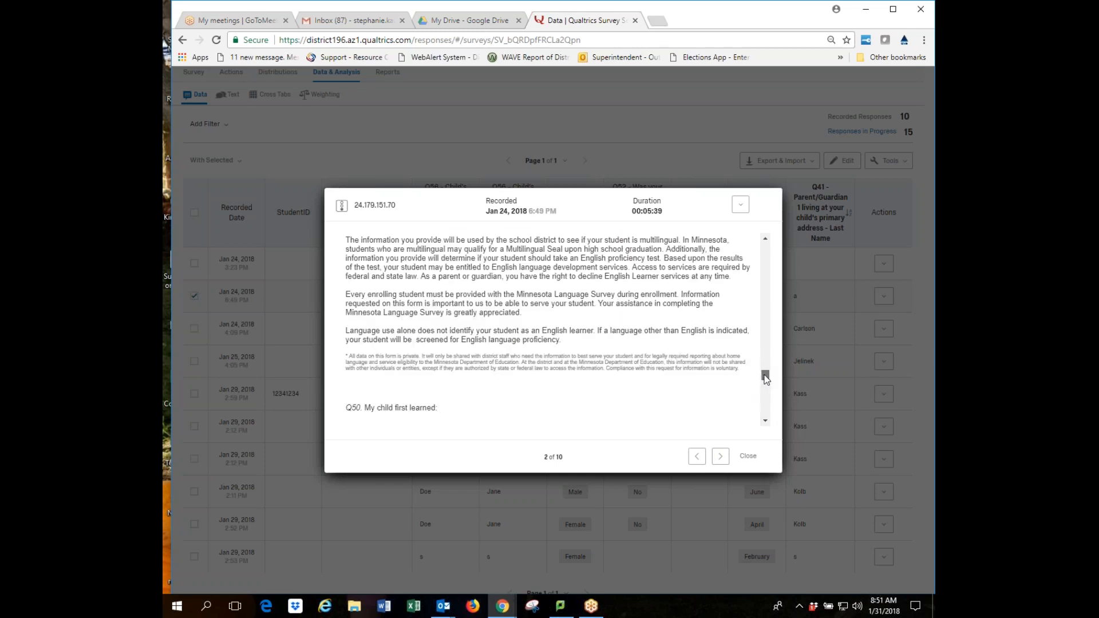
{"action": "left_click", "coordinate": [747, 458]}
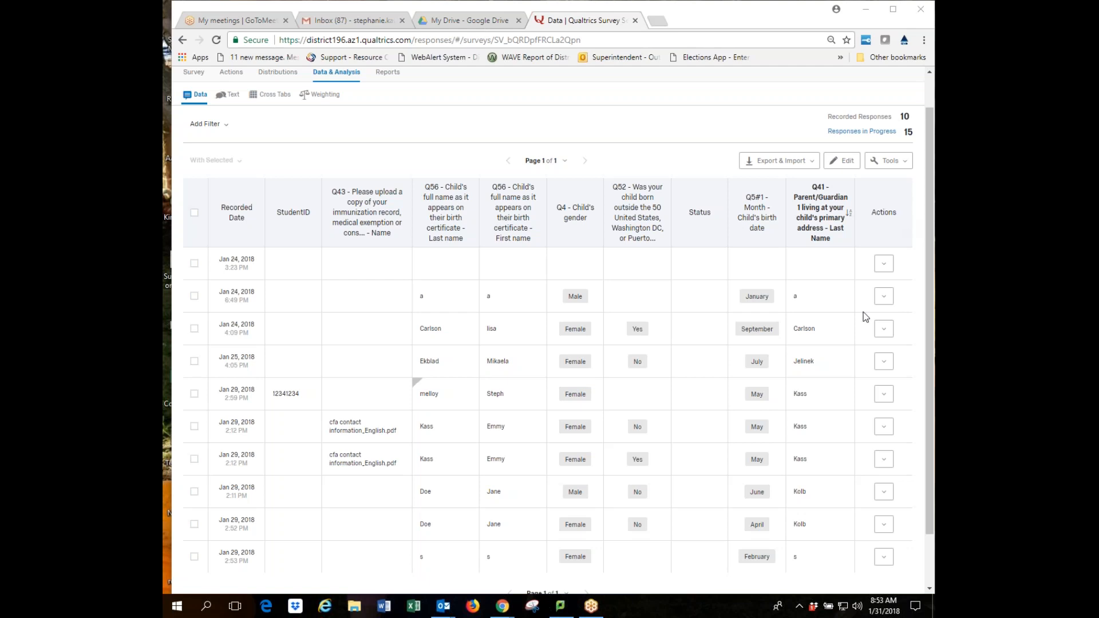
{"action": "left_click", "coordinate": [885, 265]}
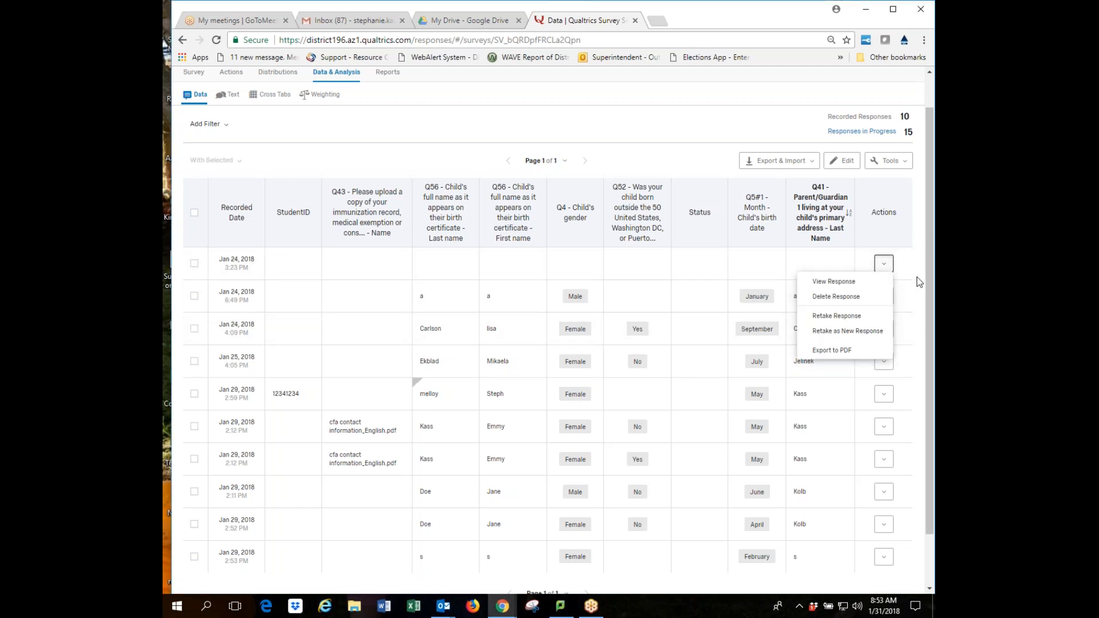
{"action": "left_click", "coordinate": [835, 282]}
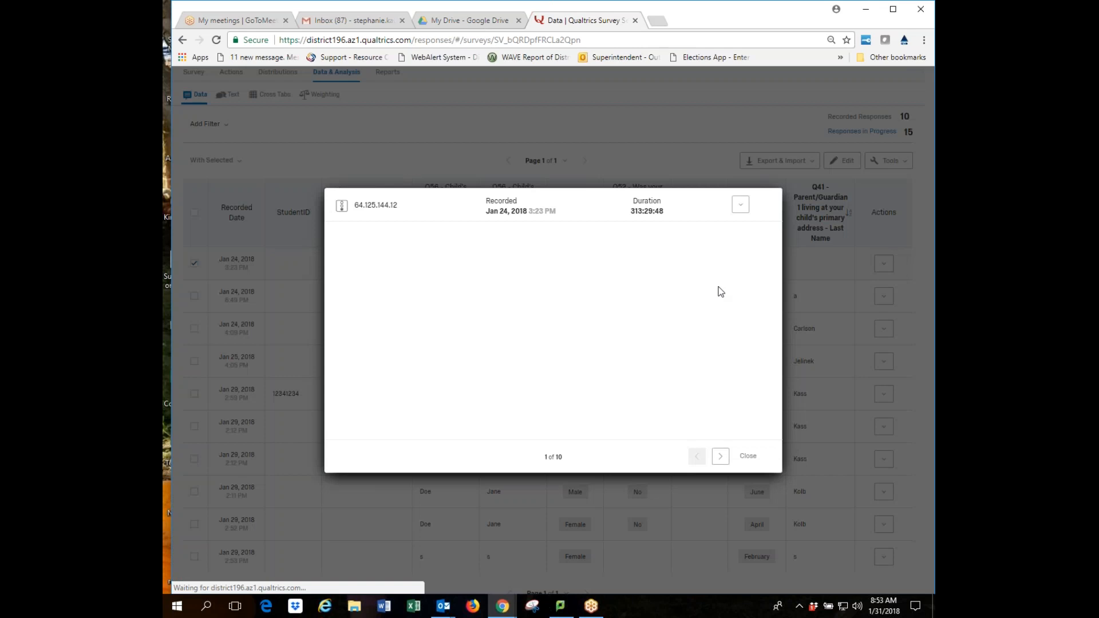
{"action": "left_click", "coordinate": [741, 205]}
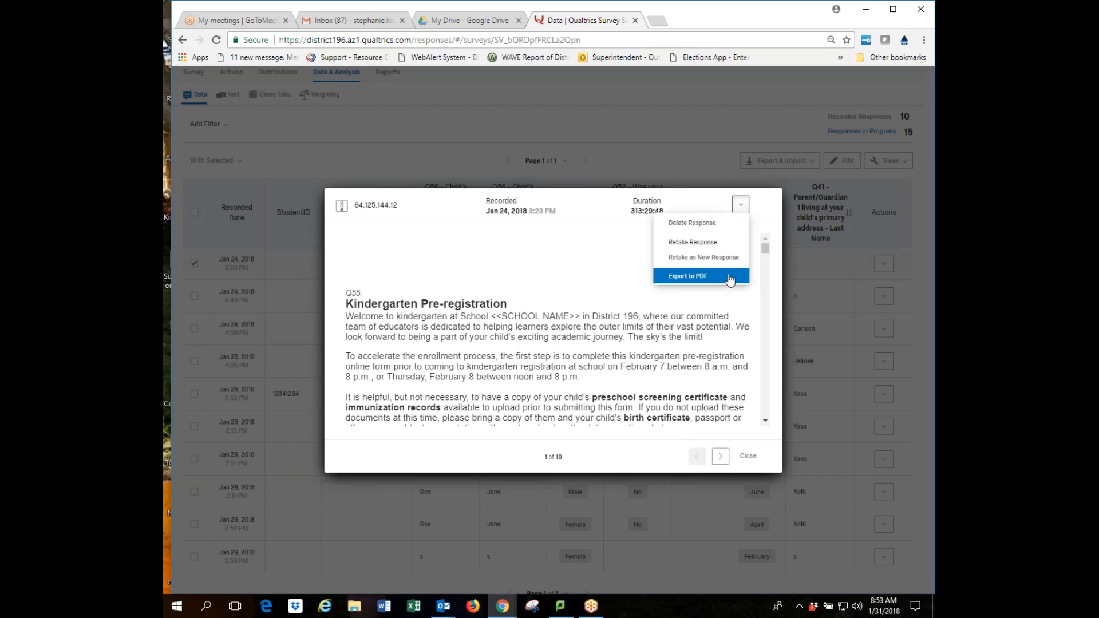
{"action": "left_click", "coordinate": [753, 463]}
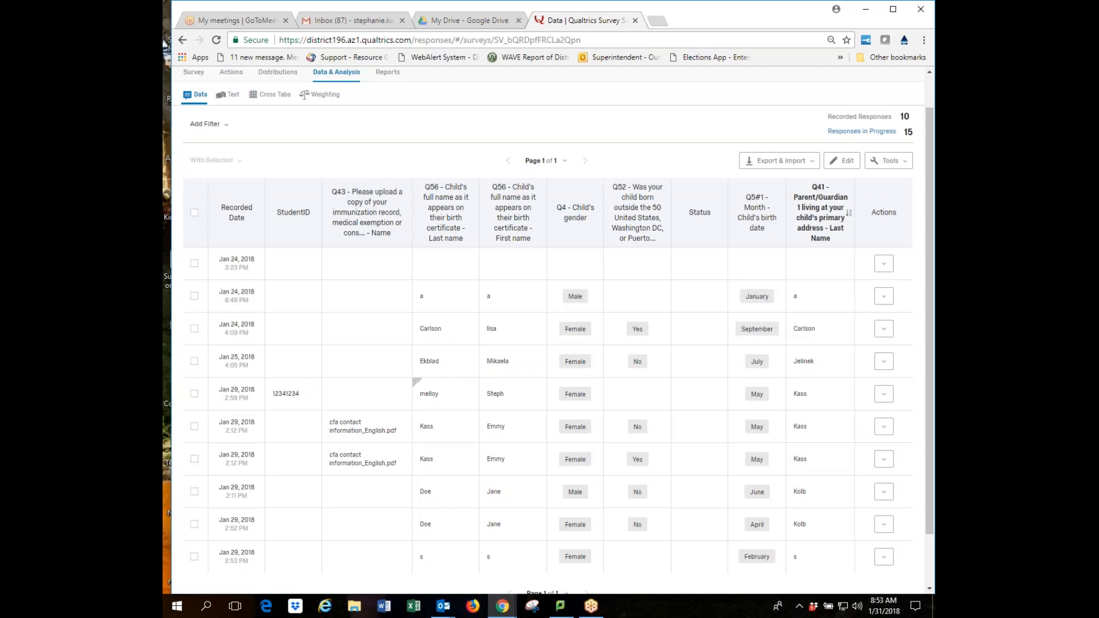